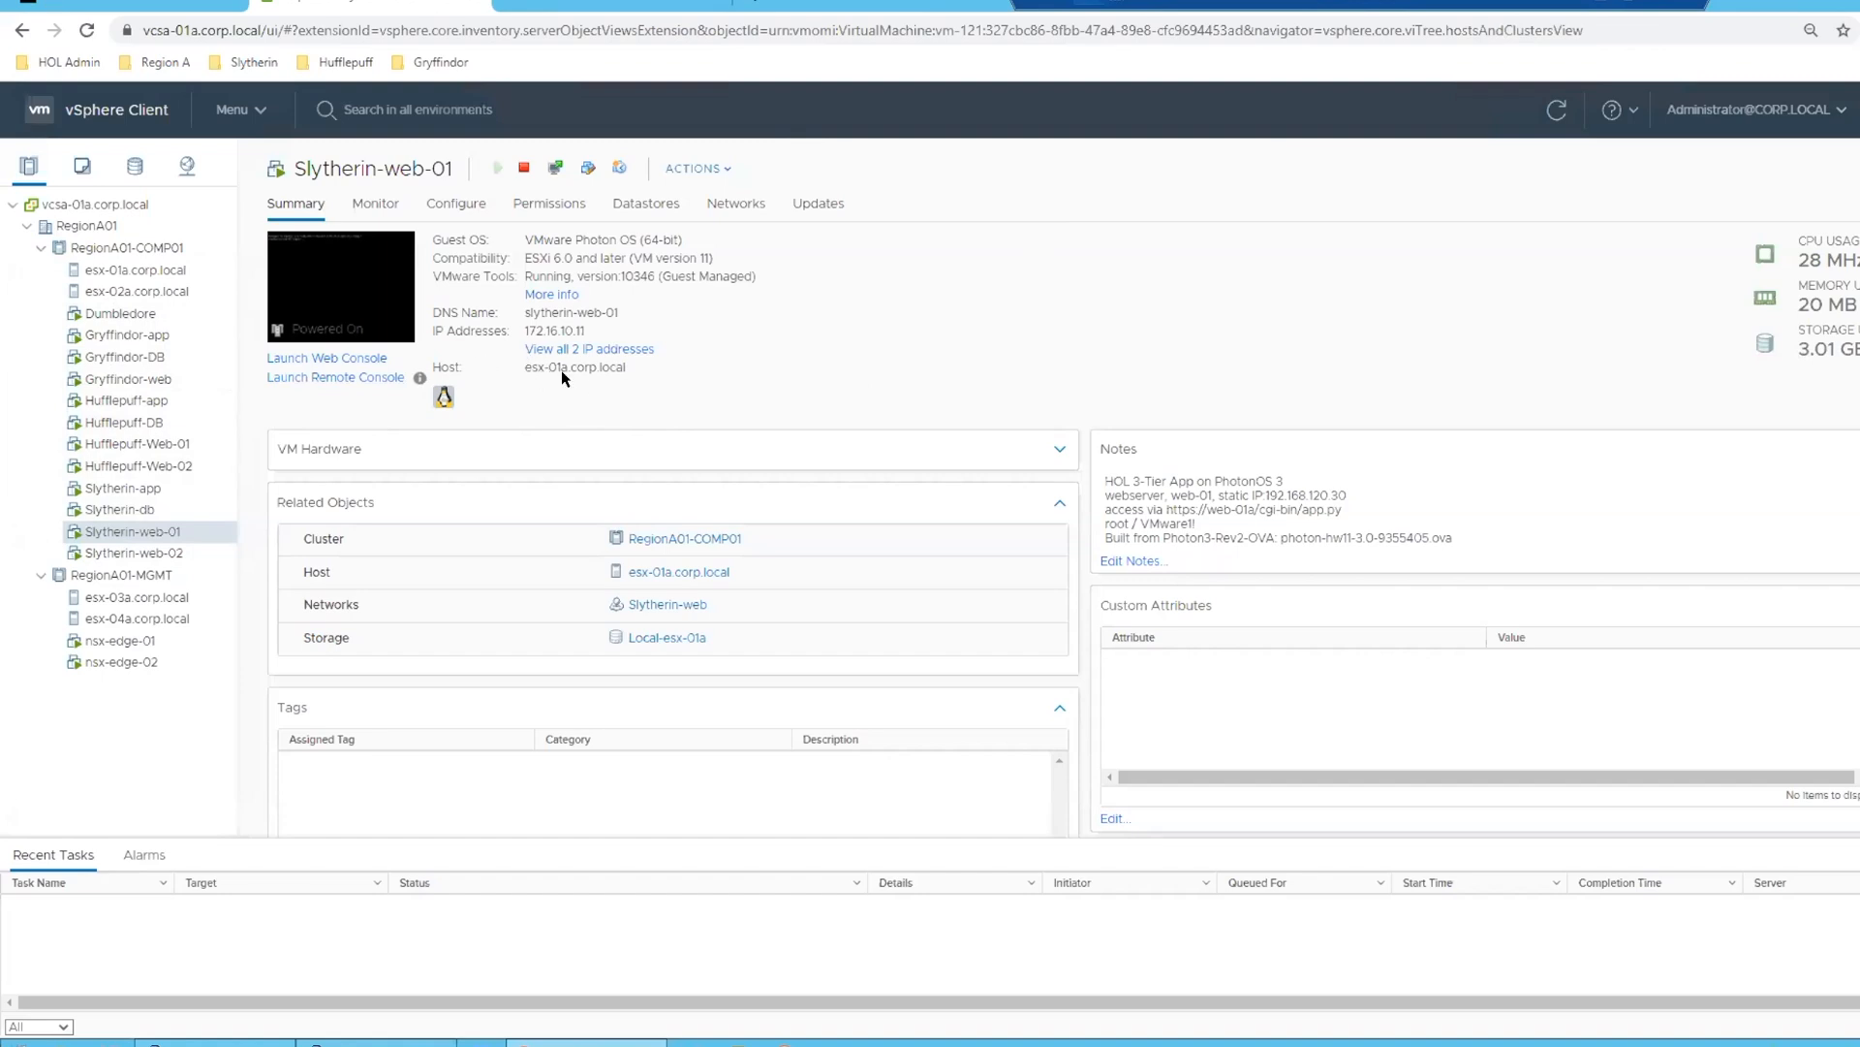
- Switch to NSX-T and review the distributed firewall's Infrastructure rules and the expanded rules of all Environment policies
{"action": "left_click", "coordinate": [169, 4]}
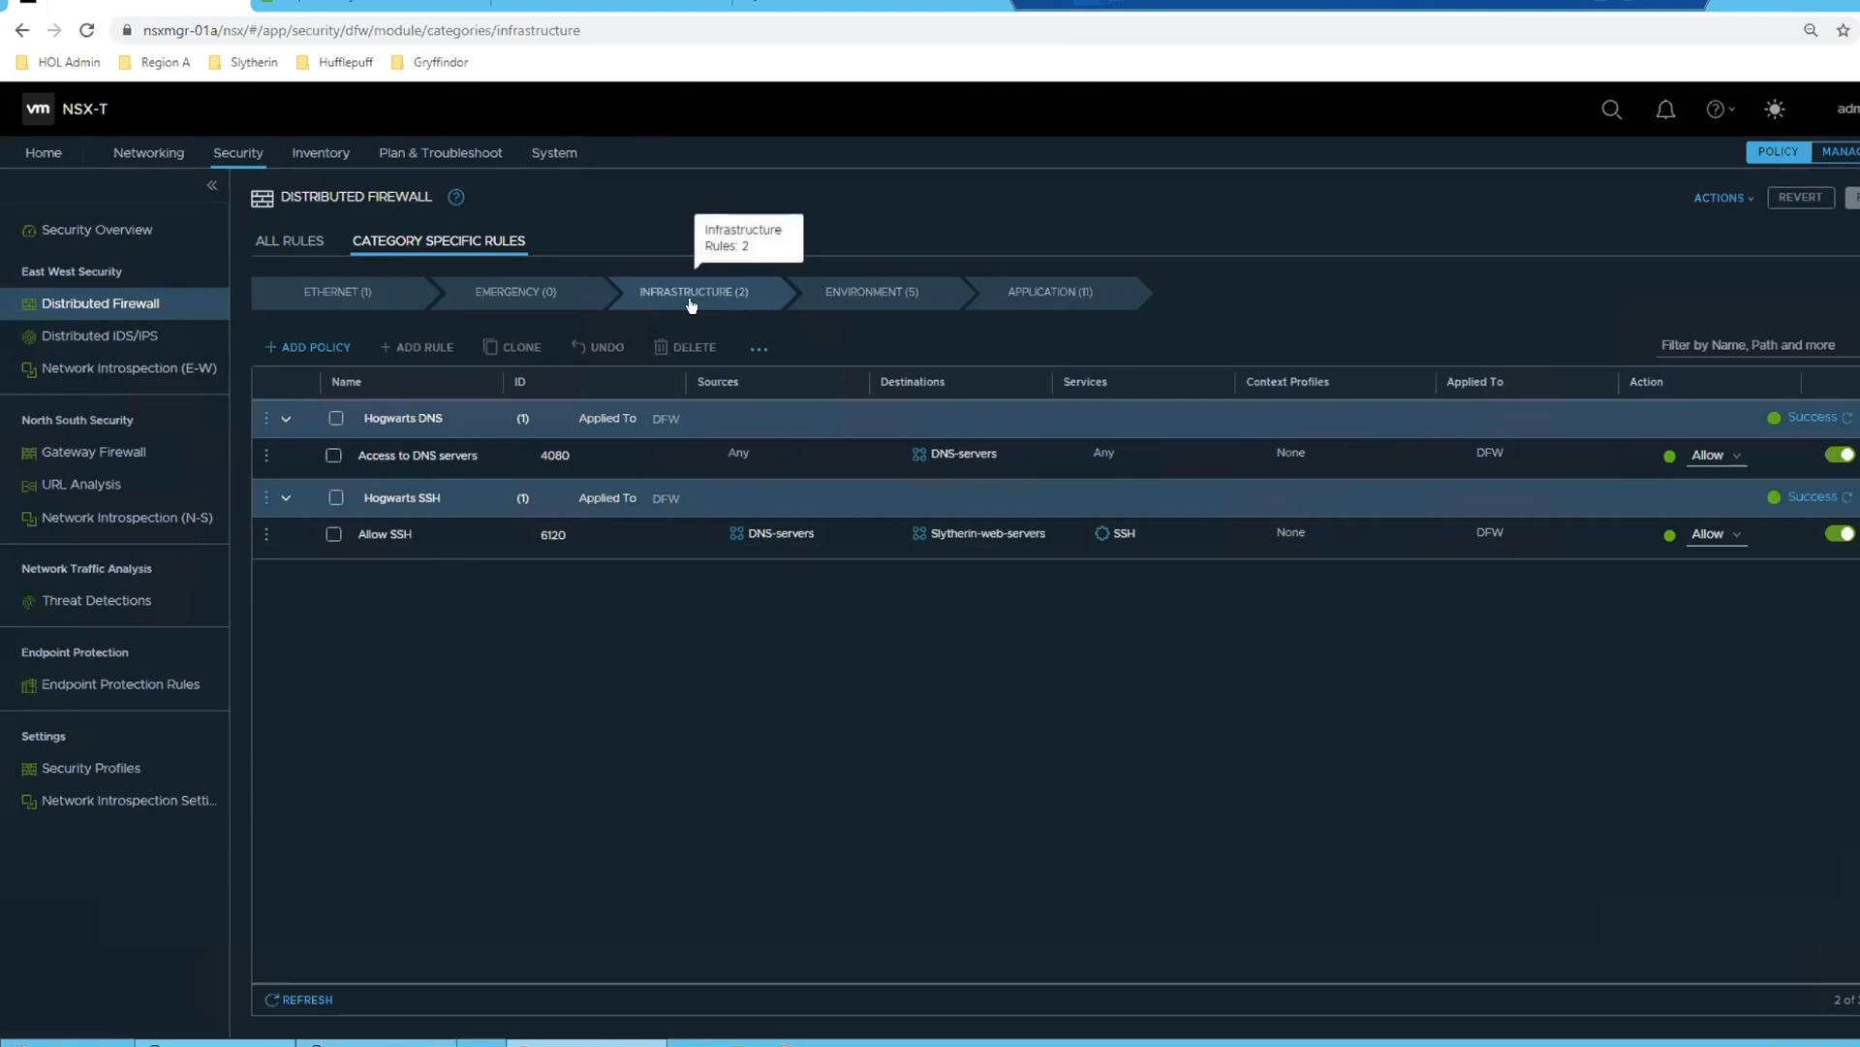
{"action": "mouse_move", "coordinate": [655, 426]}
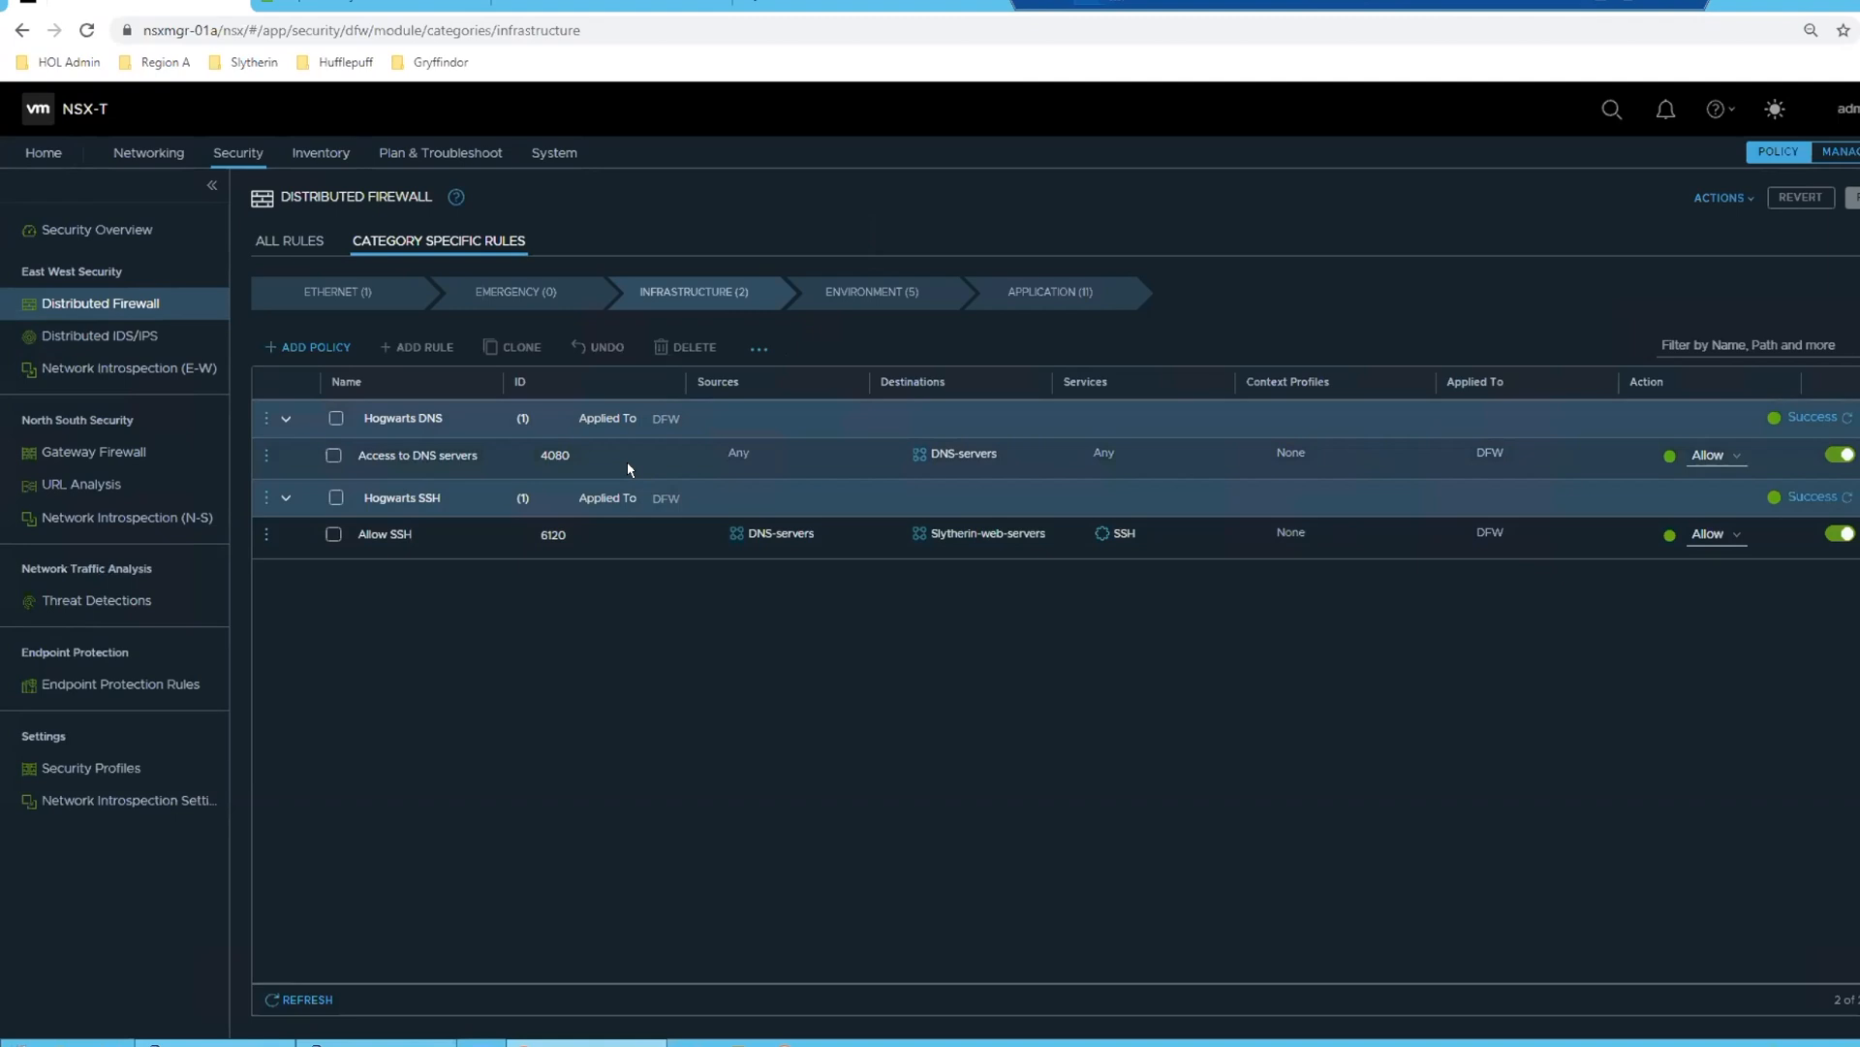
{"action": "left_click", "coordinate": [851, 300]}
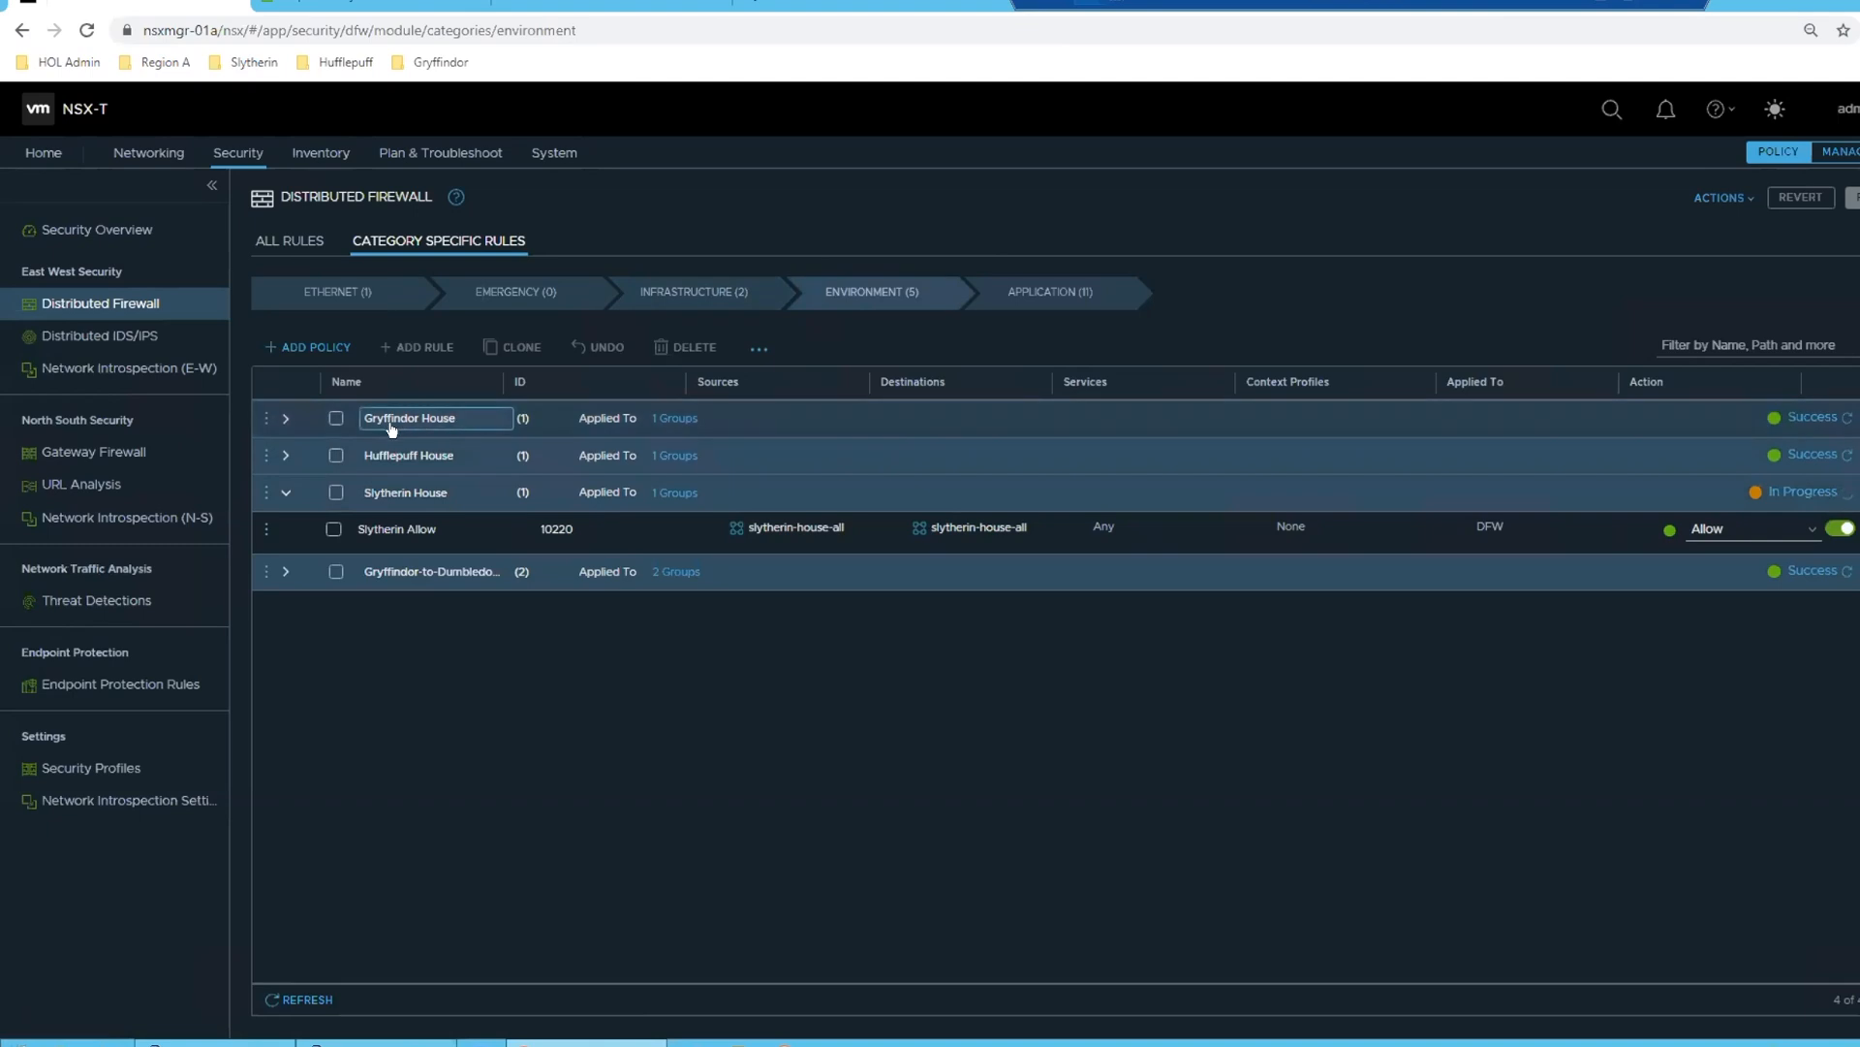
{"action": "left_click", "coordinate": [291, 418]}
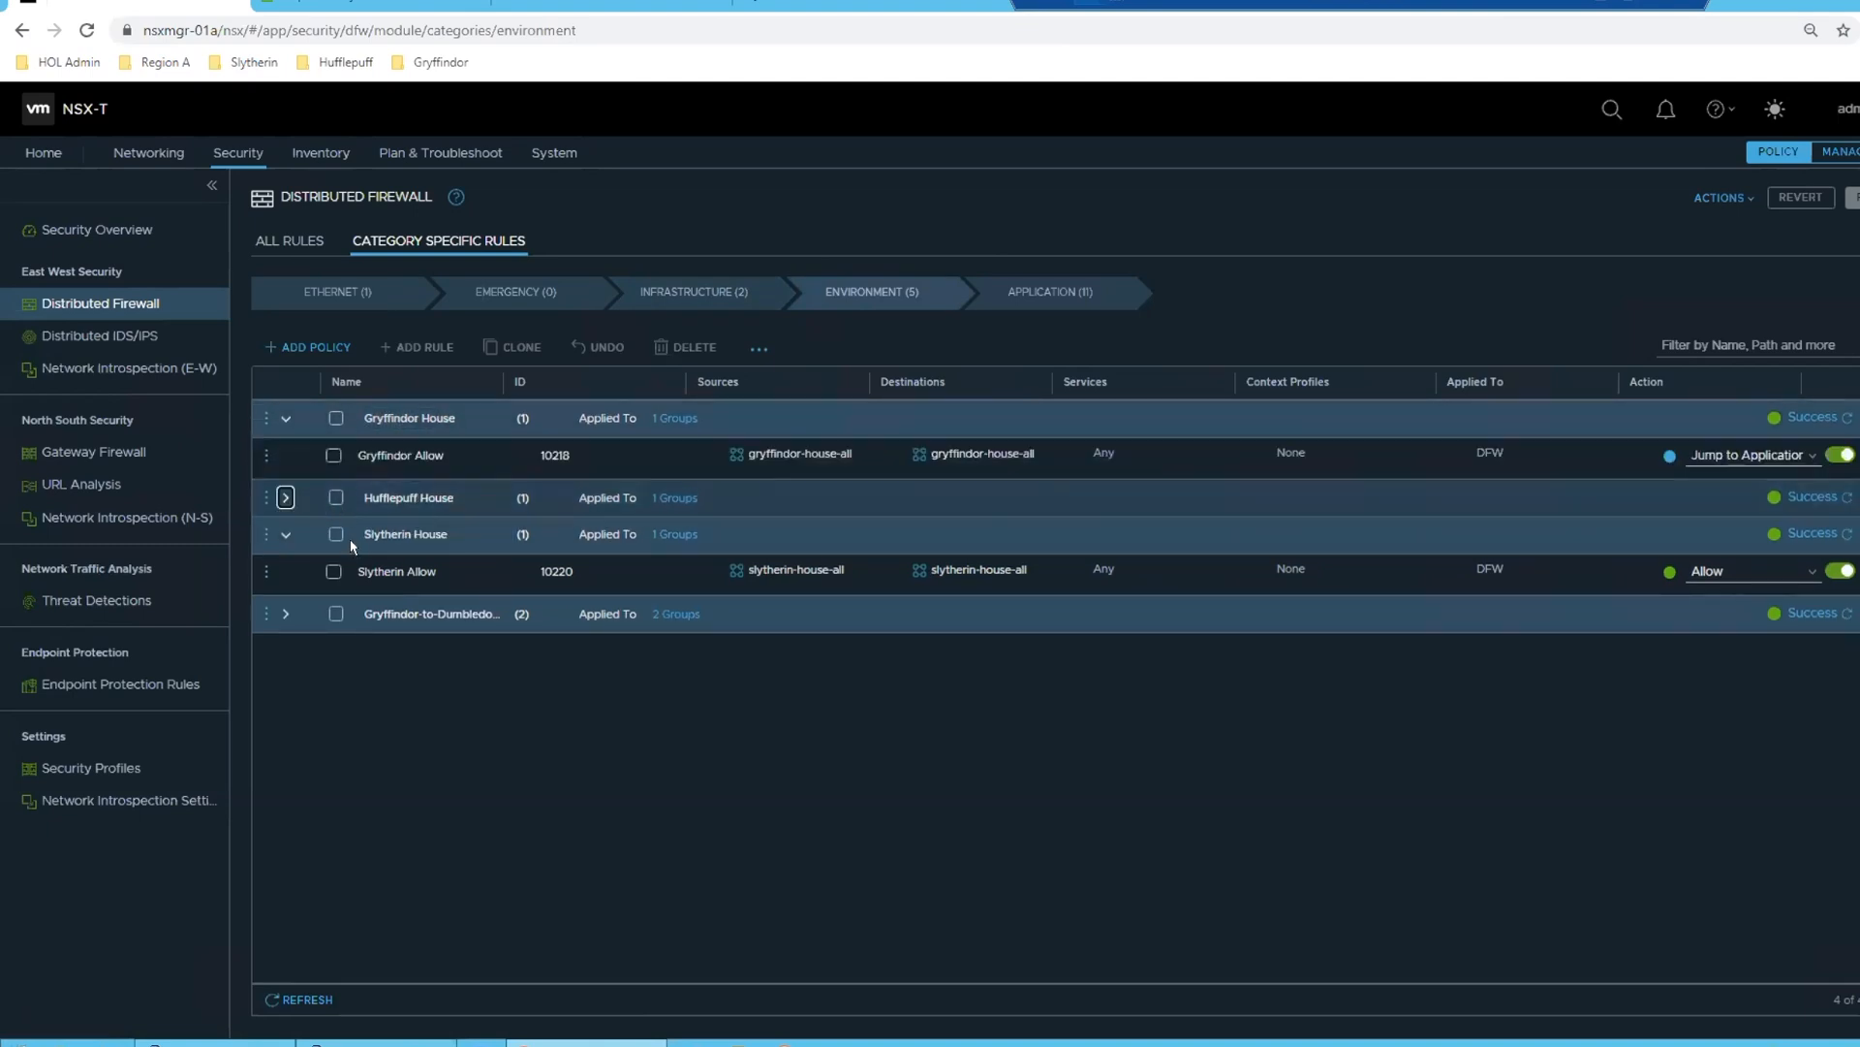
{"action": "left_click", "coordinate": [286, 497]}
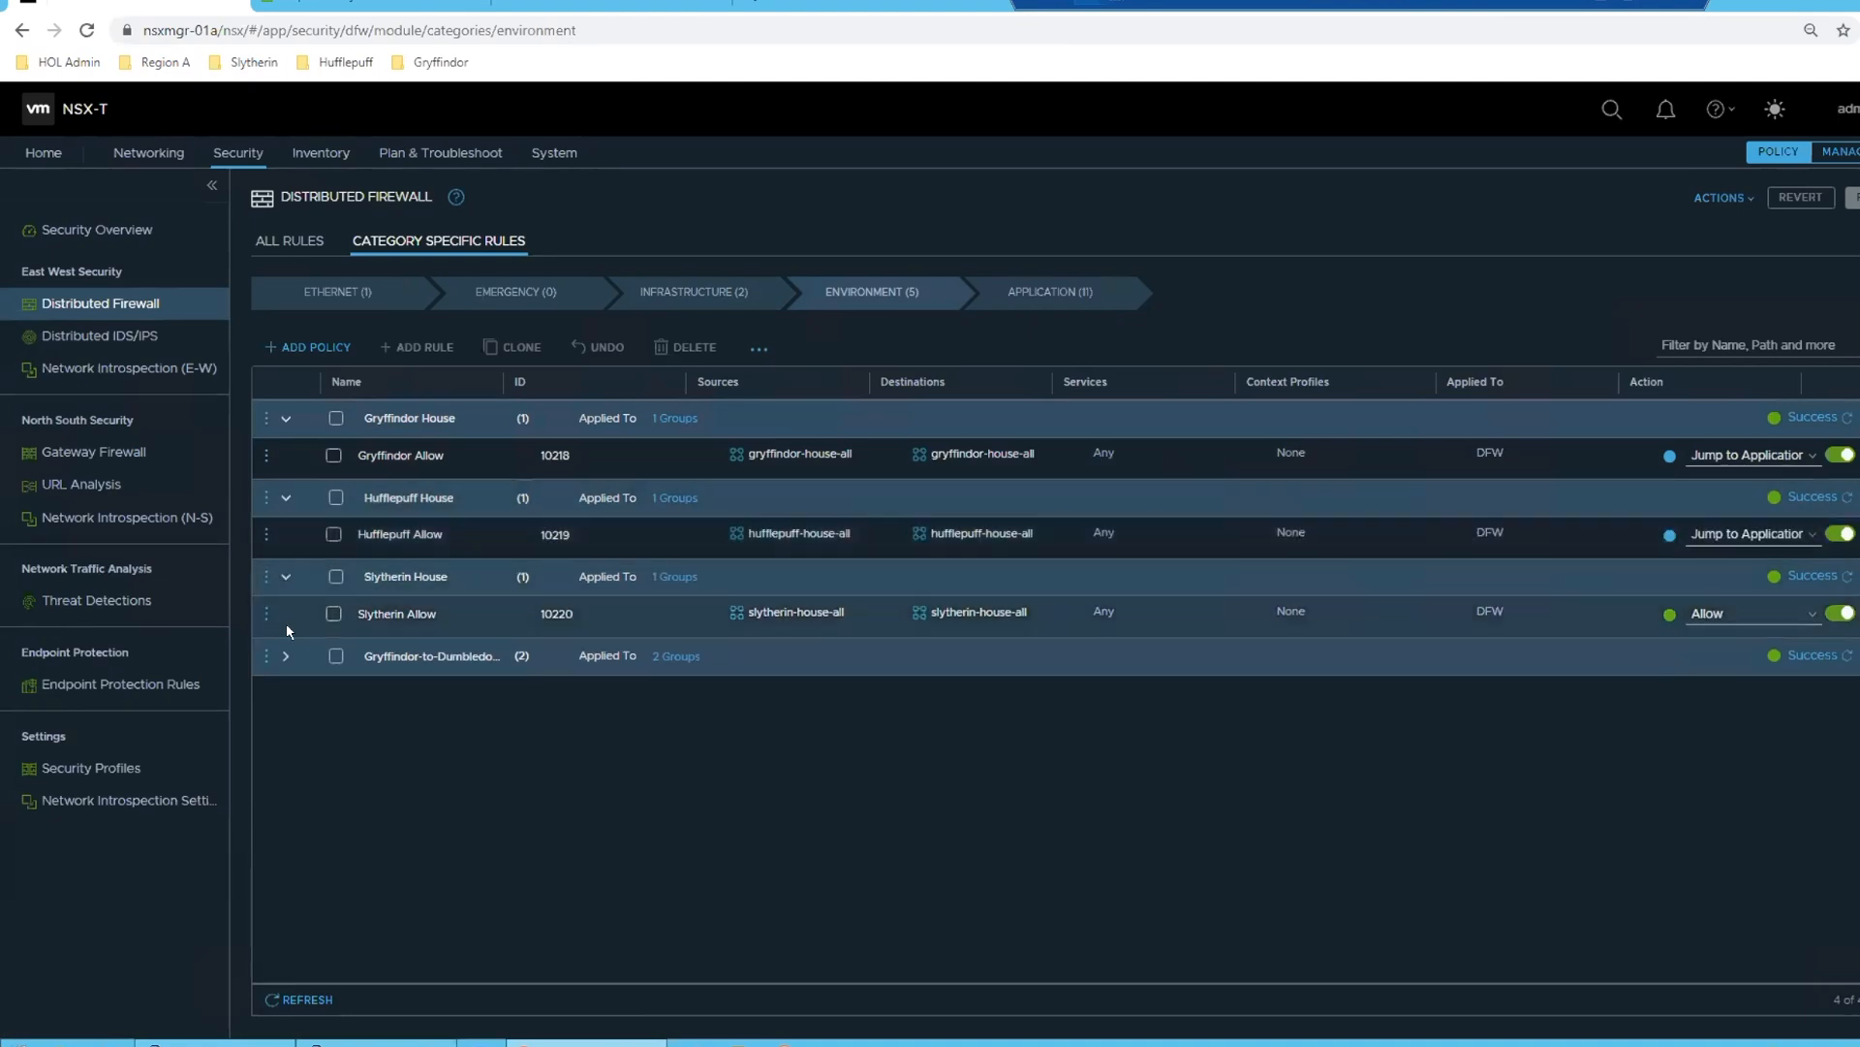
{"action": "left_click", "coordinate": [286, 656]}
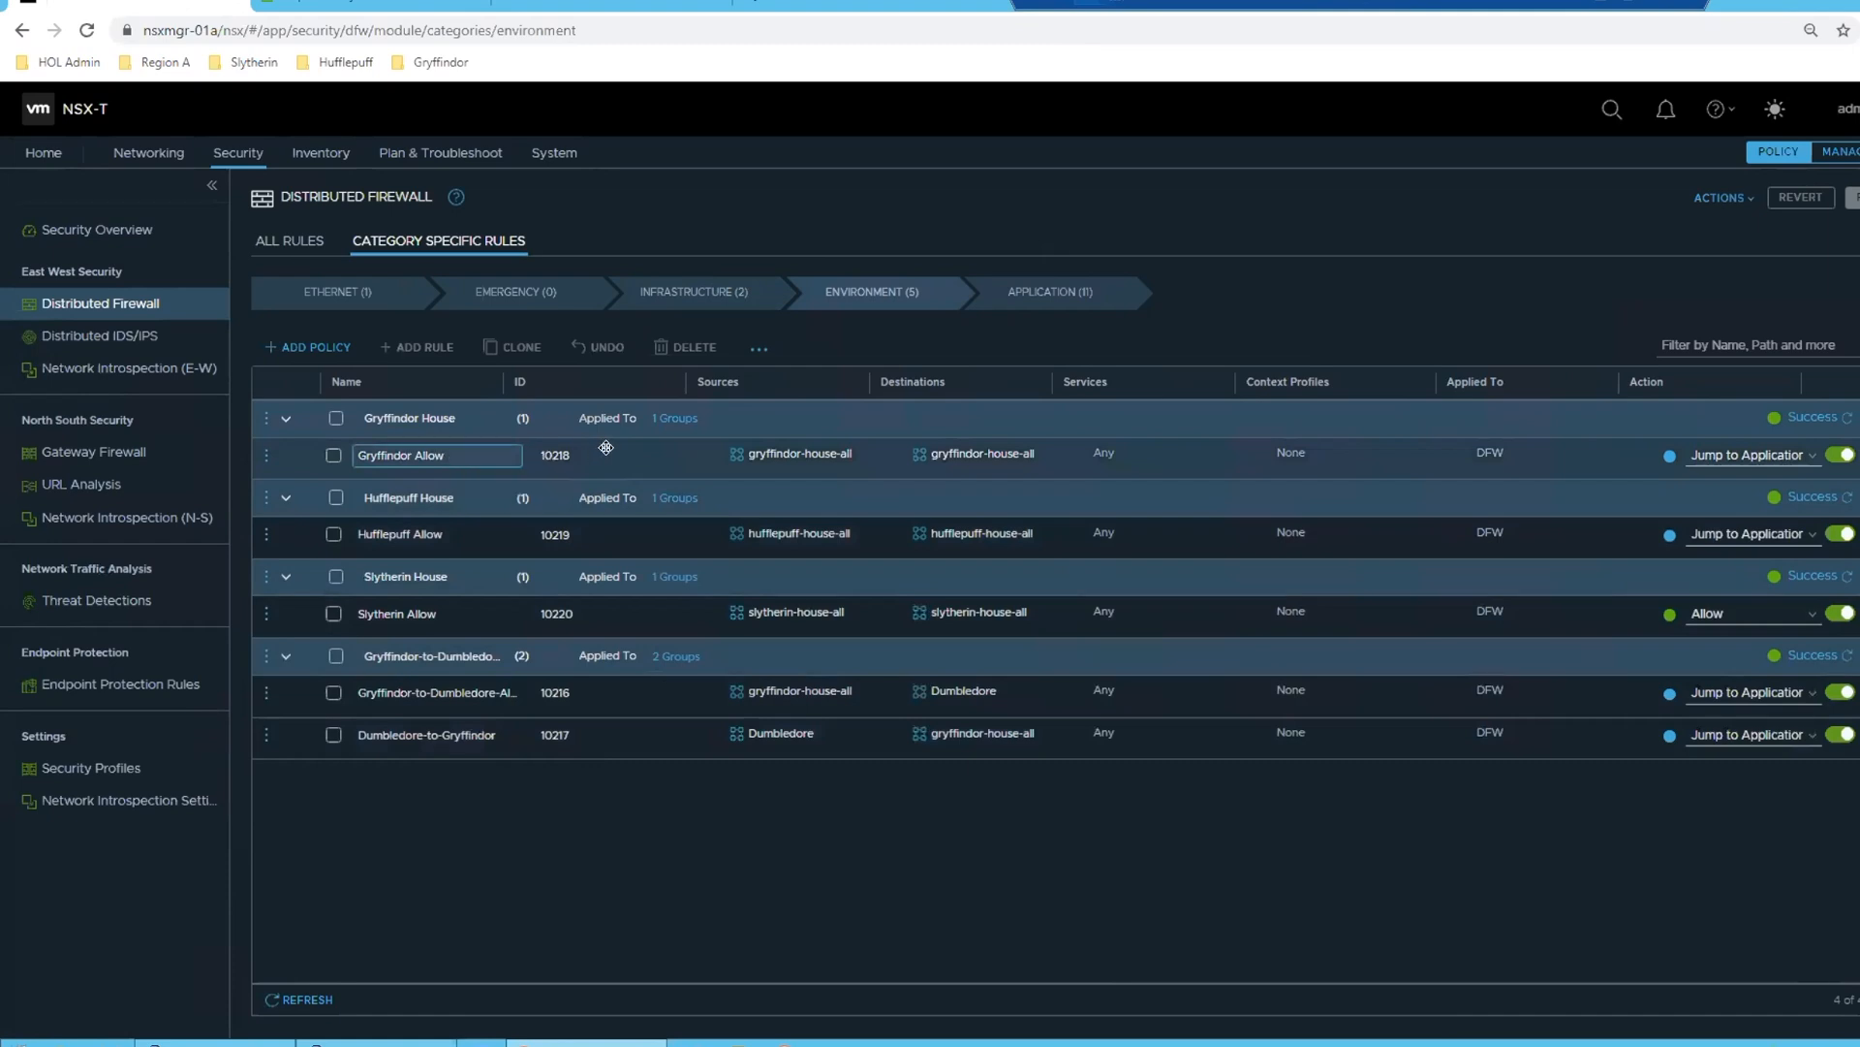
{"action": "mouse_move", "coordinate": [764, 455]}
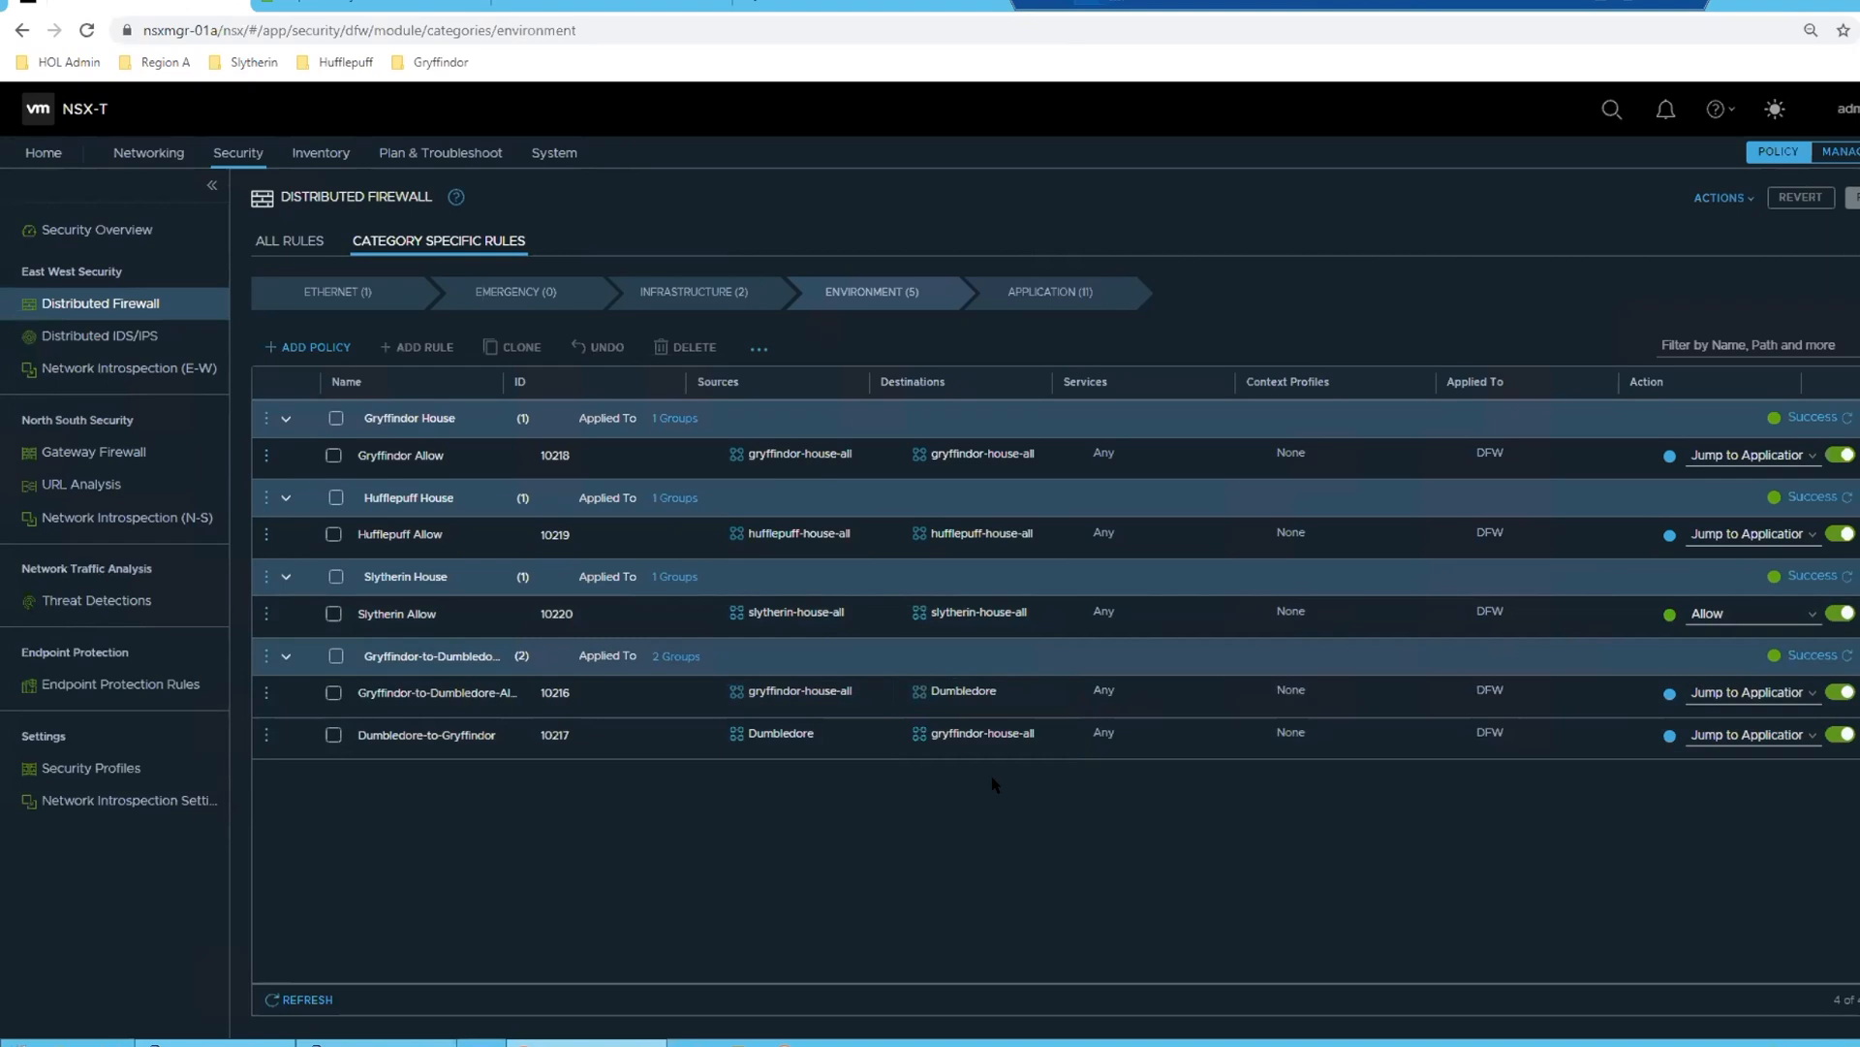
- Review the Application category's firewall rules in the gryffindor-house, slytherin-house and Default Layer3 Section policies
{"action": "left_click", "coordinate": [1051, 292]}
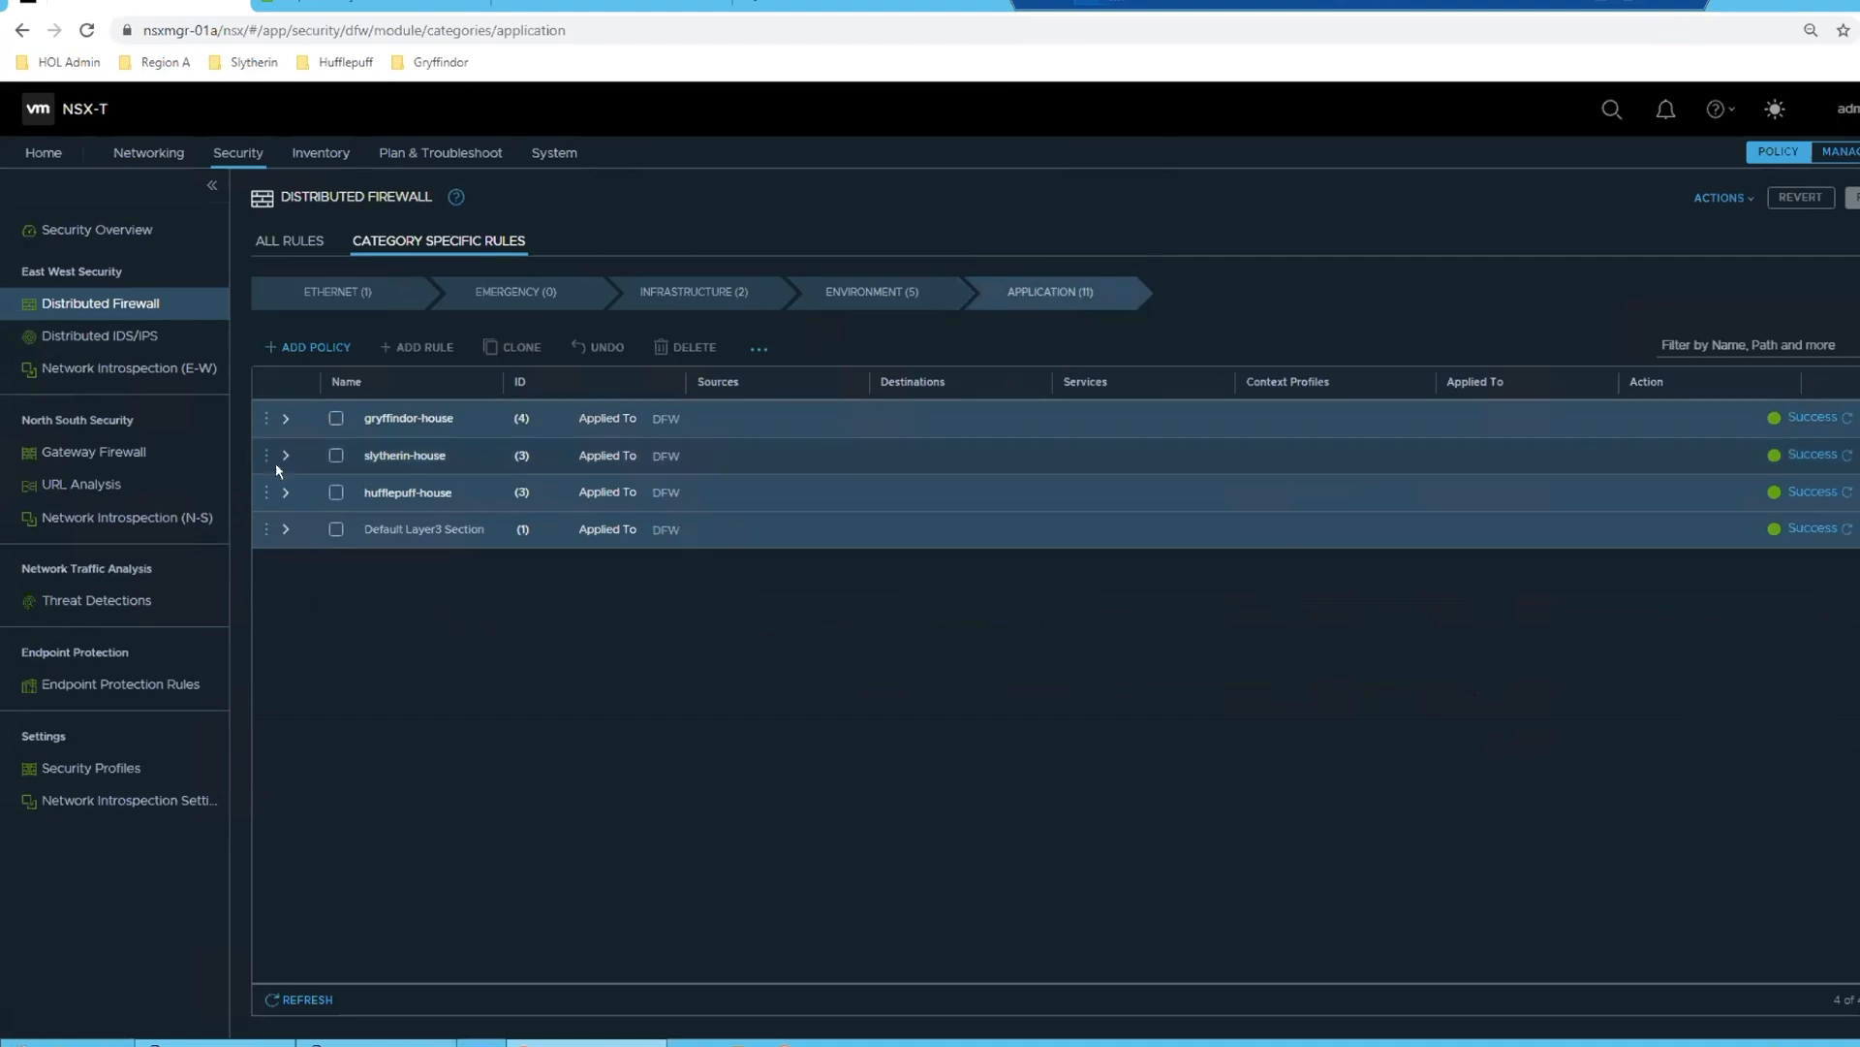
{"action": "left_click", "coordinate": [285, 421]}
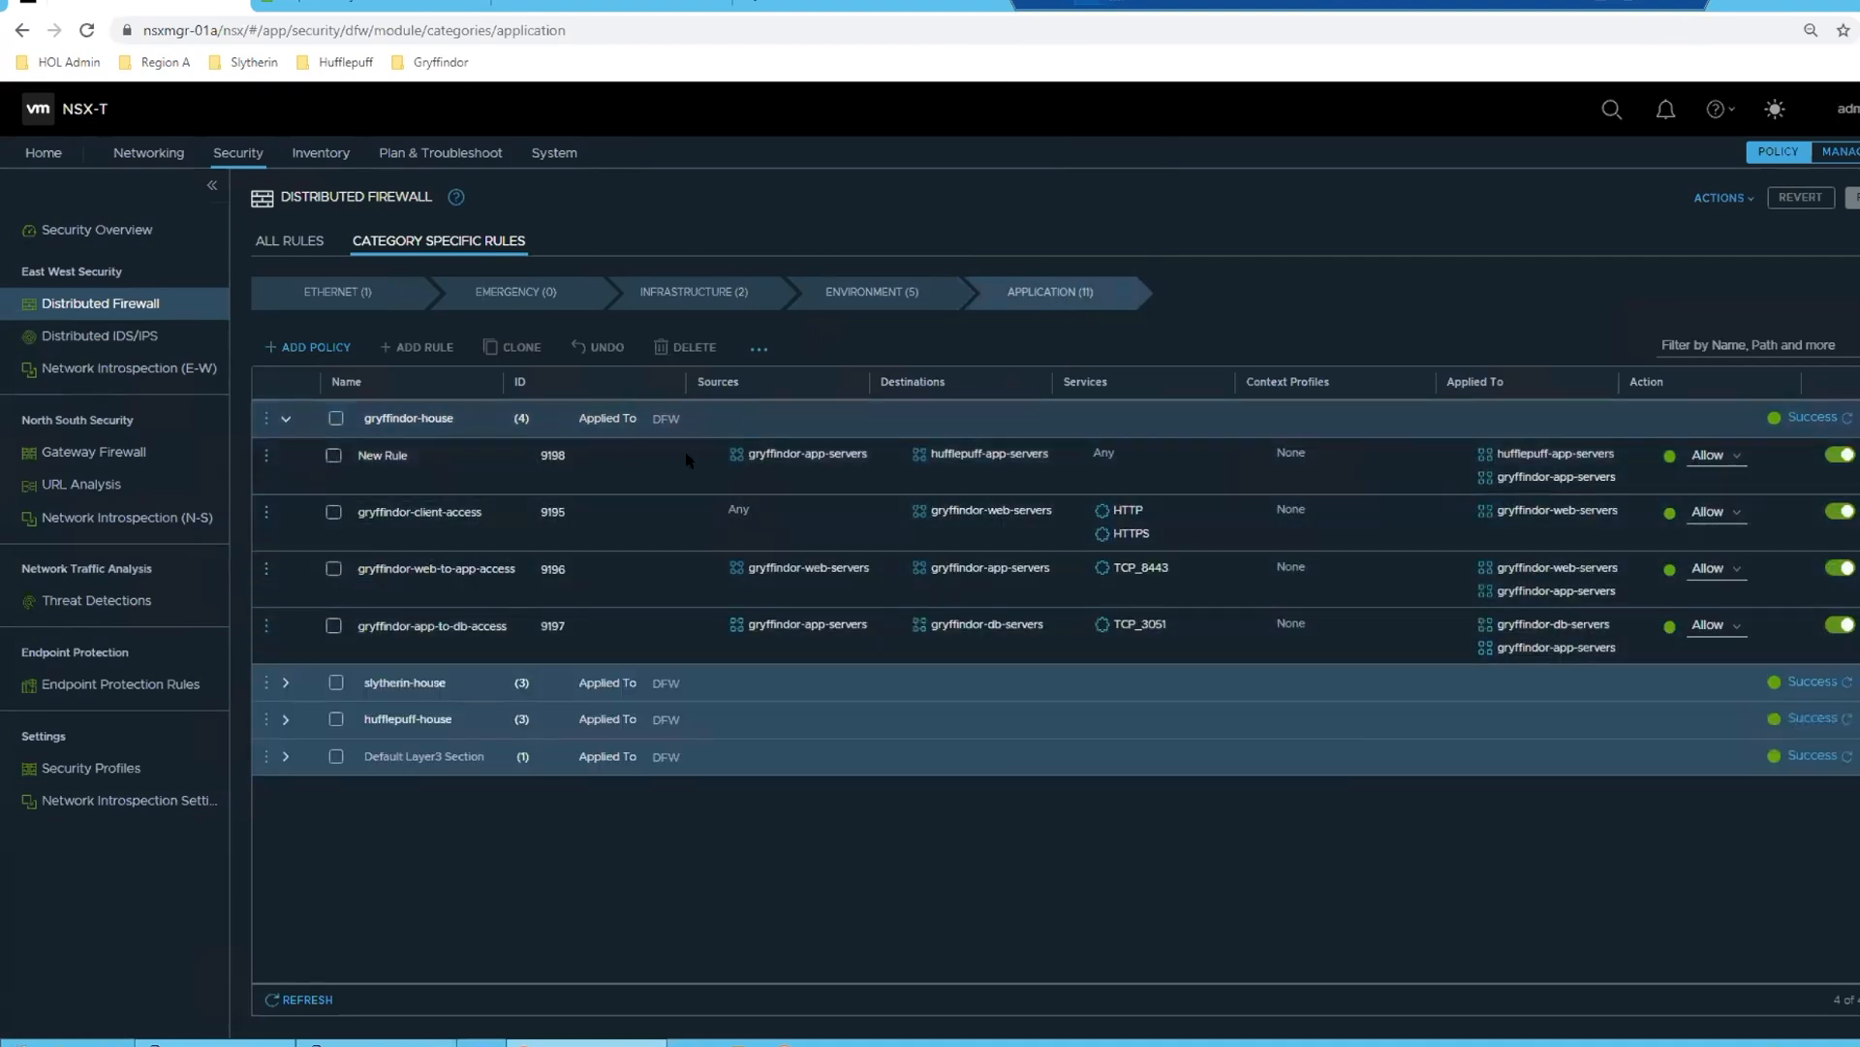
{"action": "left_click", "coordinate": [285, 683]}
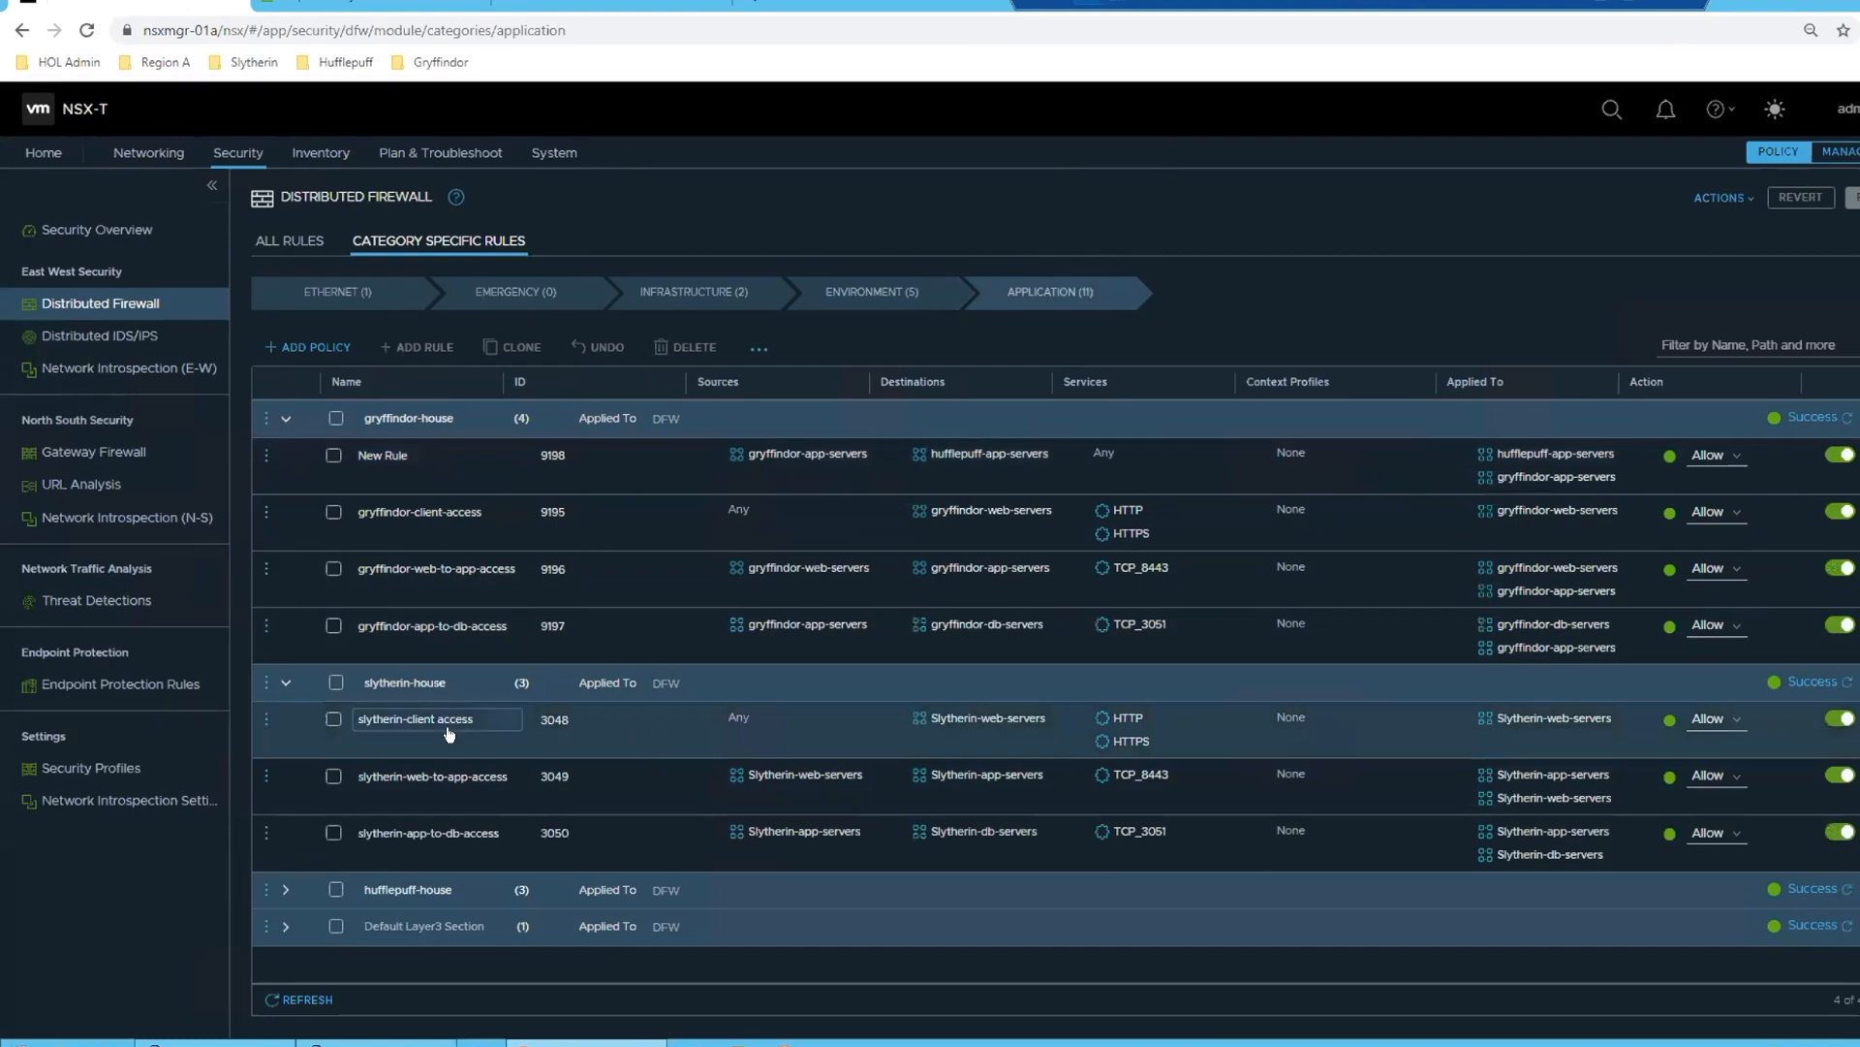
{"action": "mouse_move", "coordinate": [737, 738]}
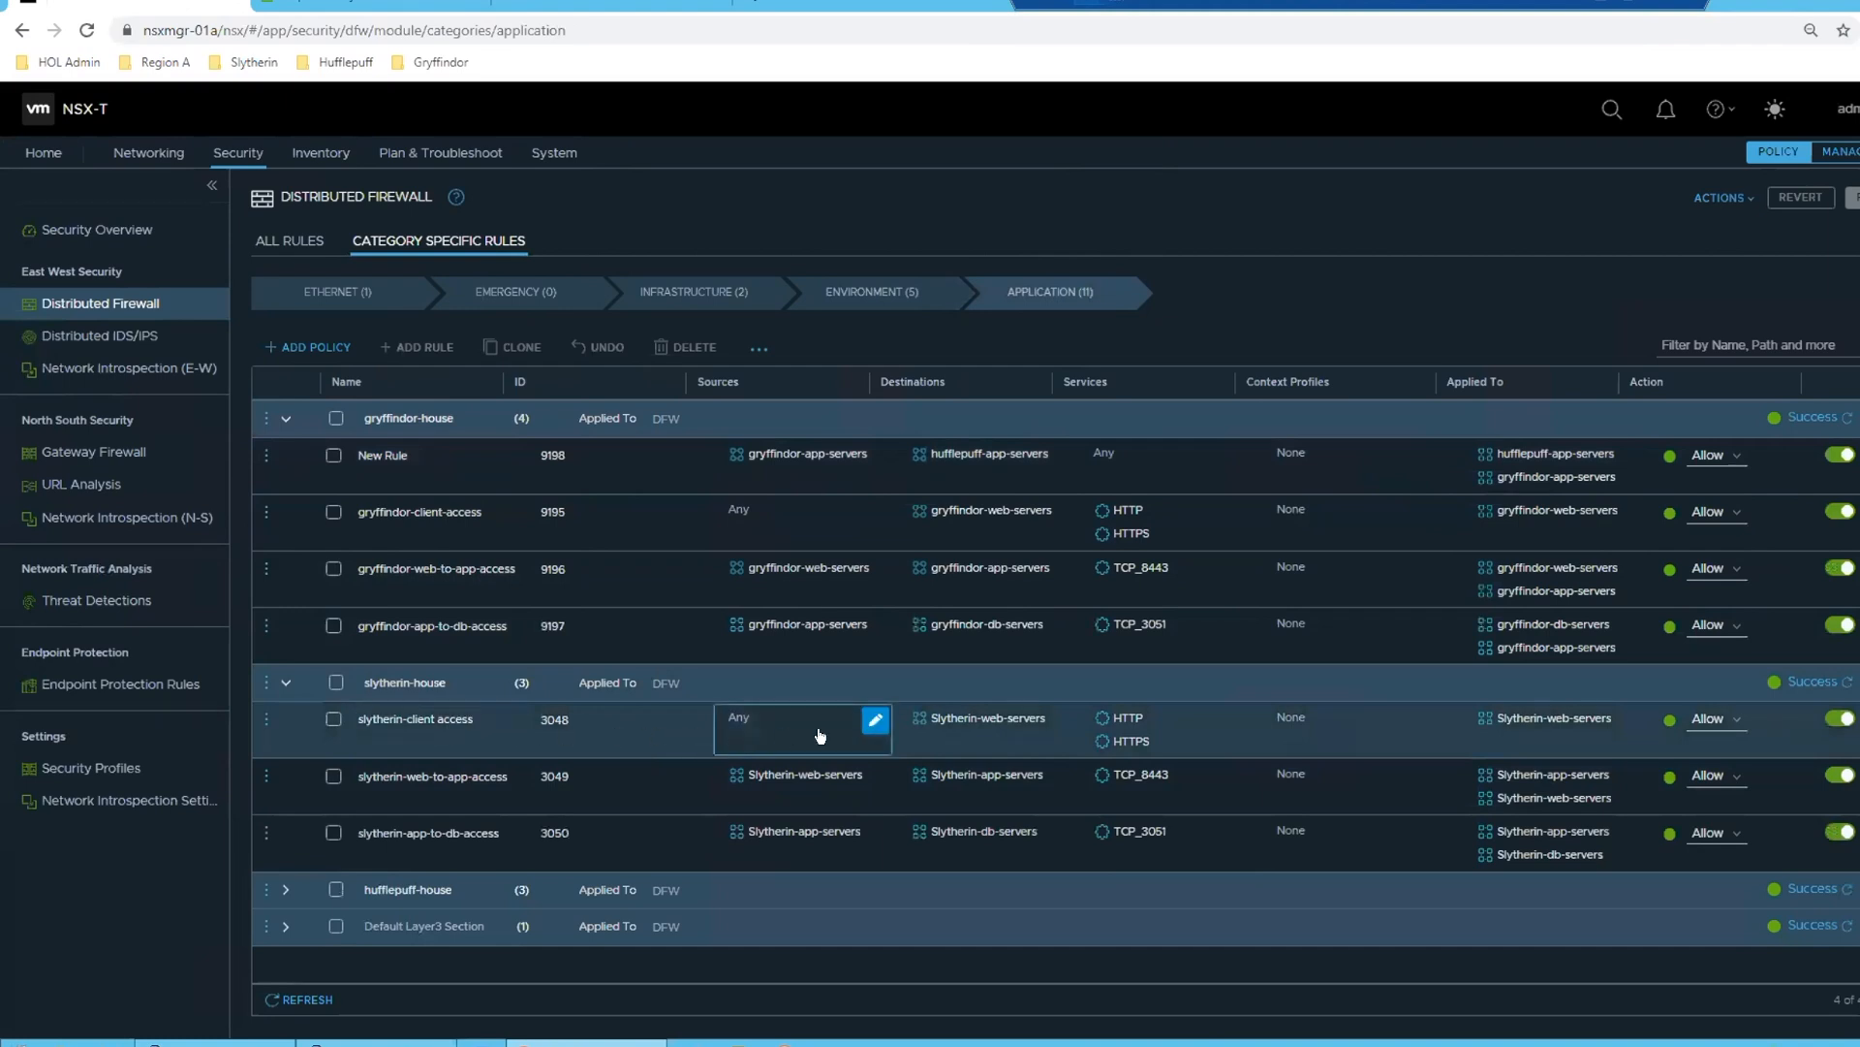
{"action": "mouse_move", "coordinate": [945, 719]}
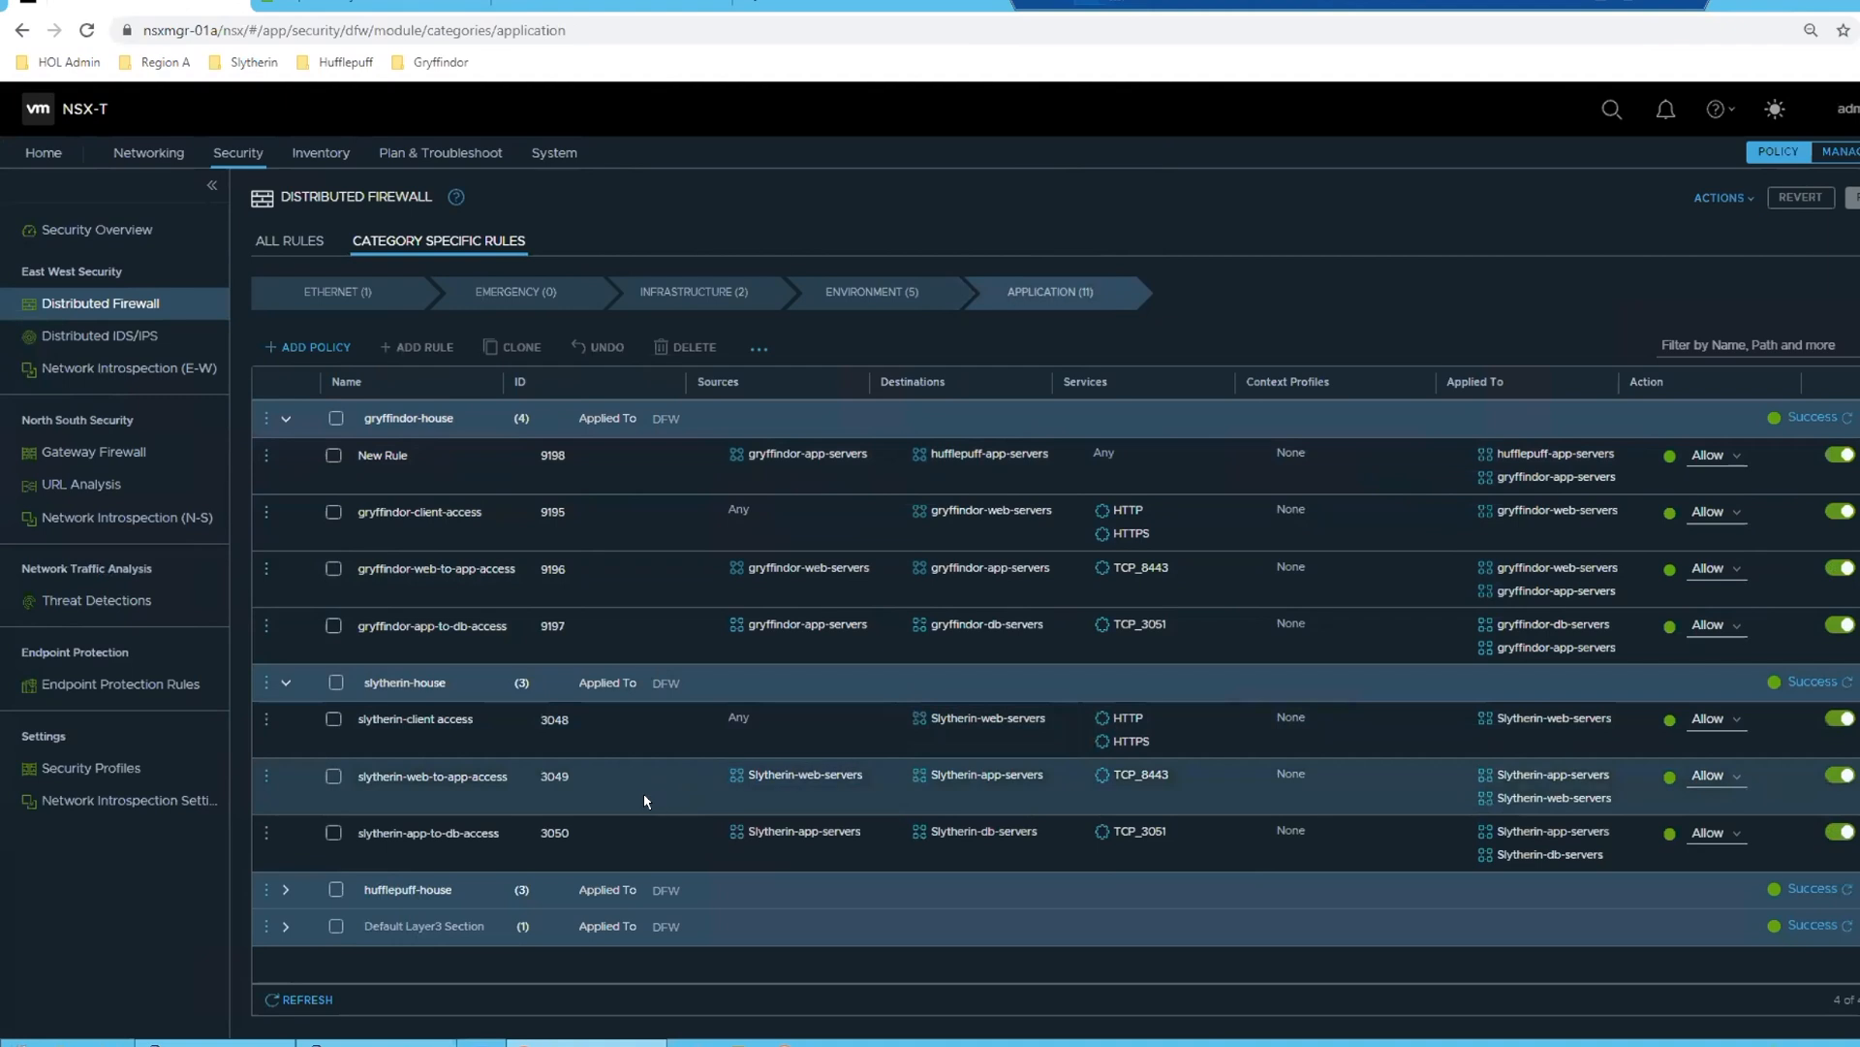
{"action": "mouse_move", "coordinate": [852, 845]}
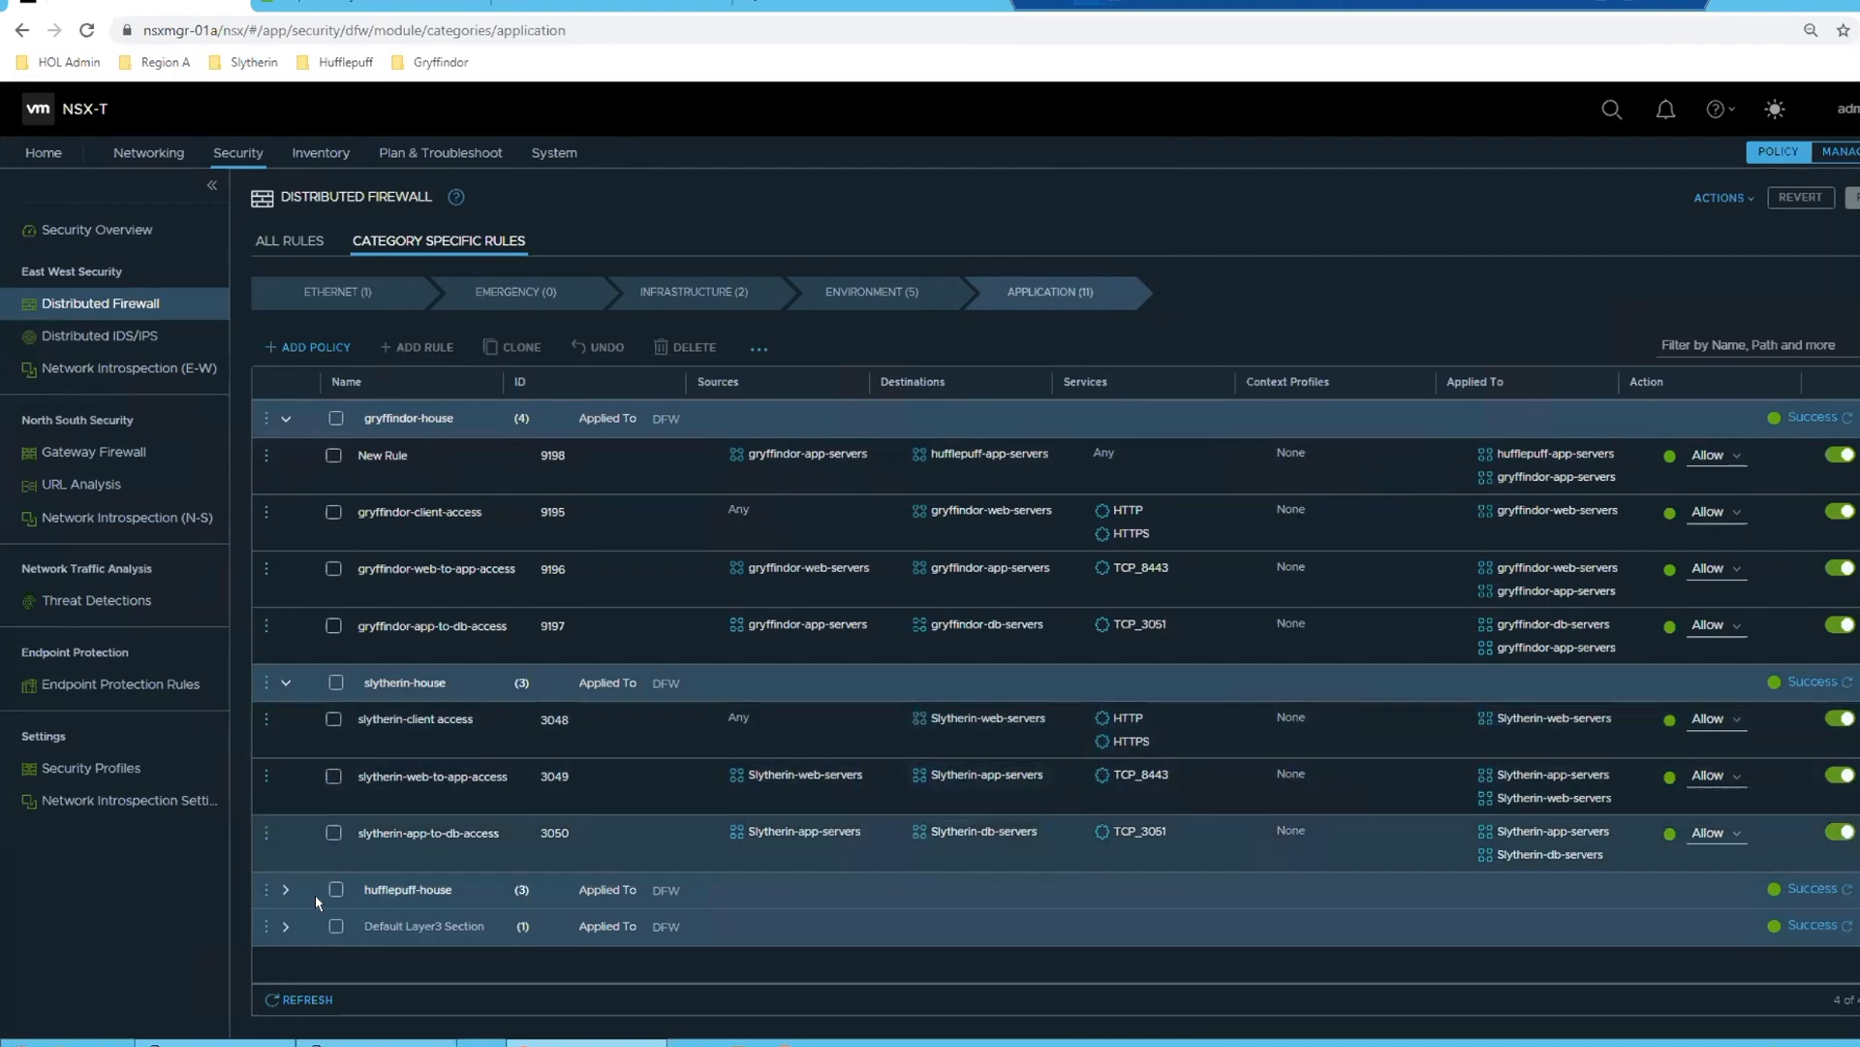
{"action": "left_click", "coordinate": [286, 926]}
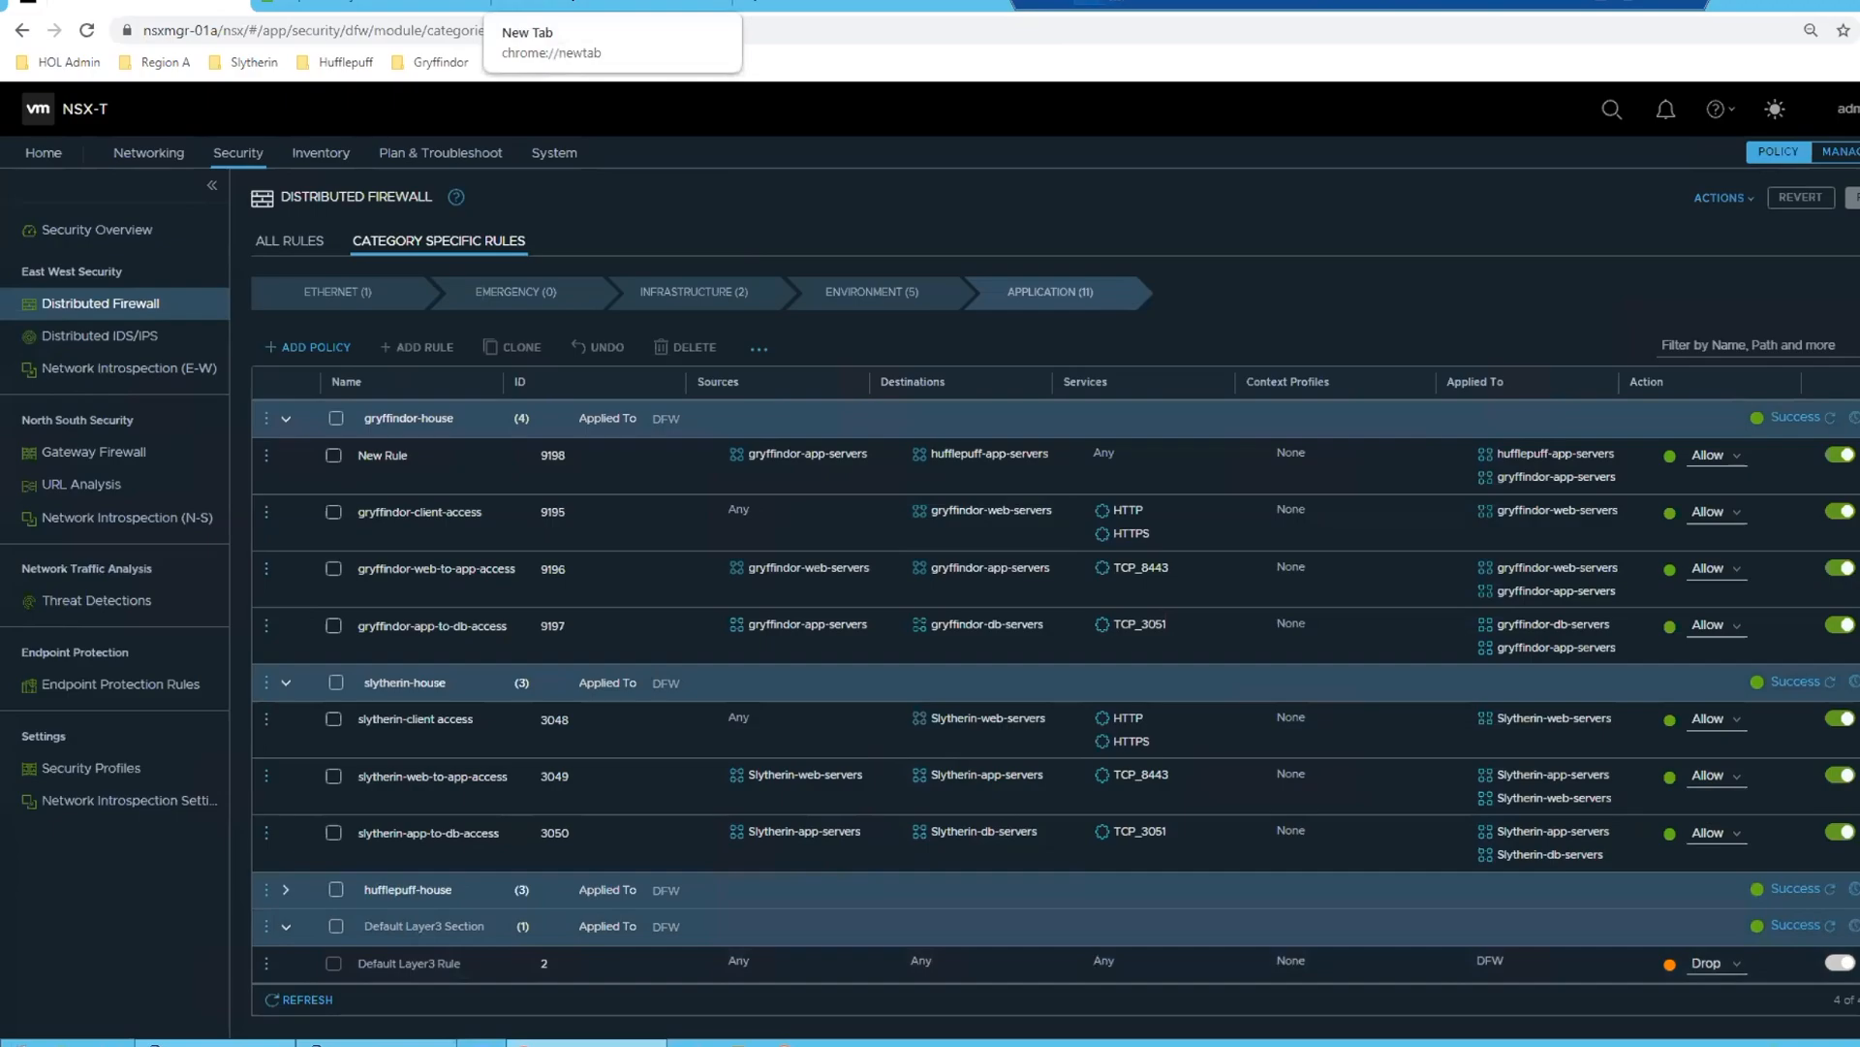
- Open the bookmarked Slytherin site slytherin-web-01.corp.local in a new browser tab
{"action": "left_click", "coordinate": [543, 5]}
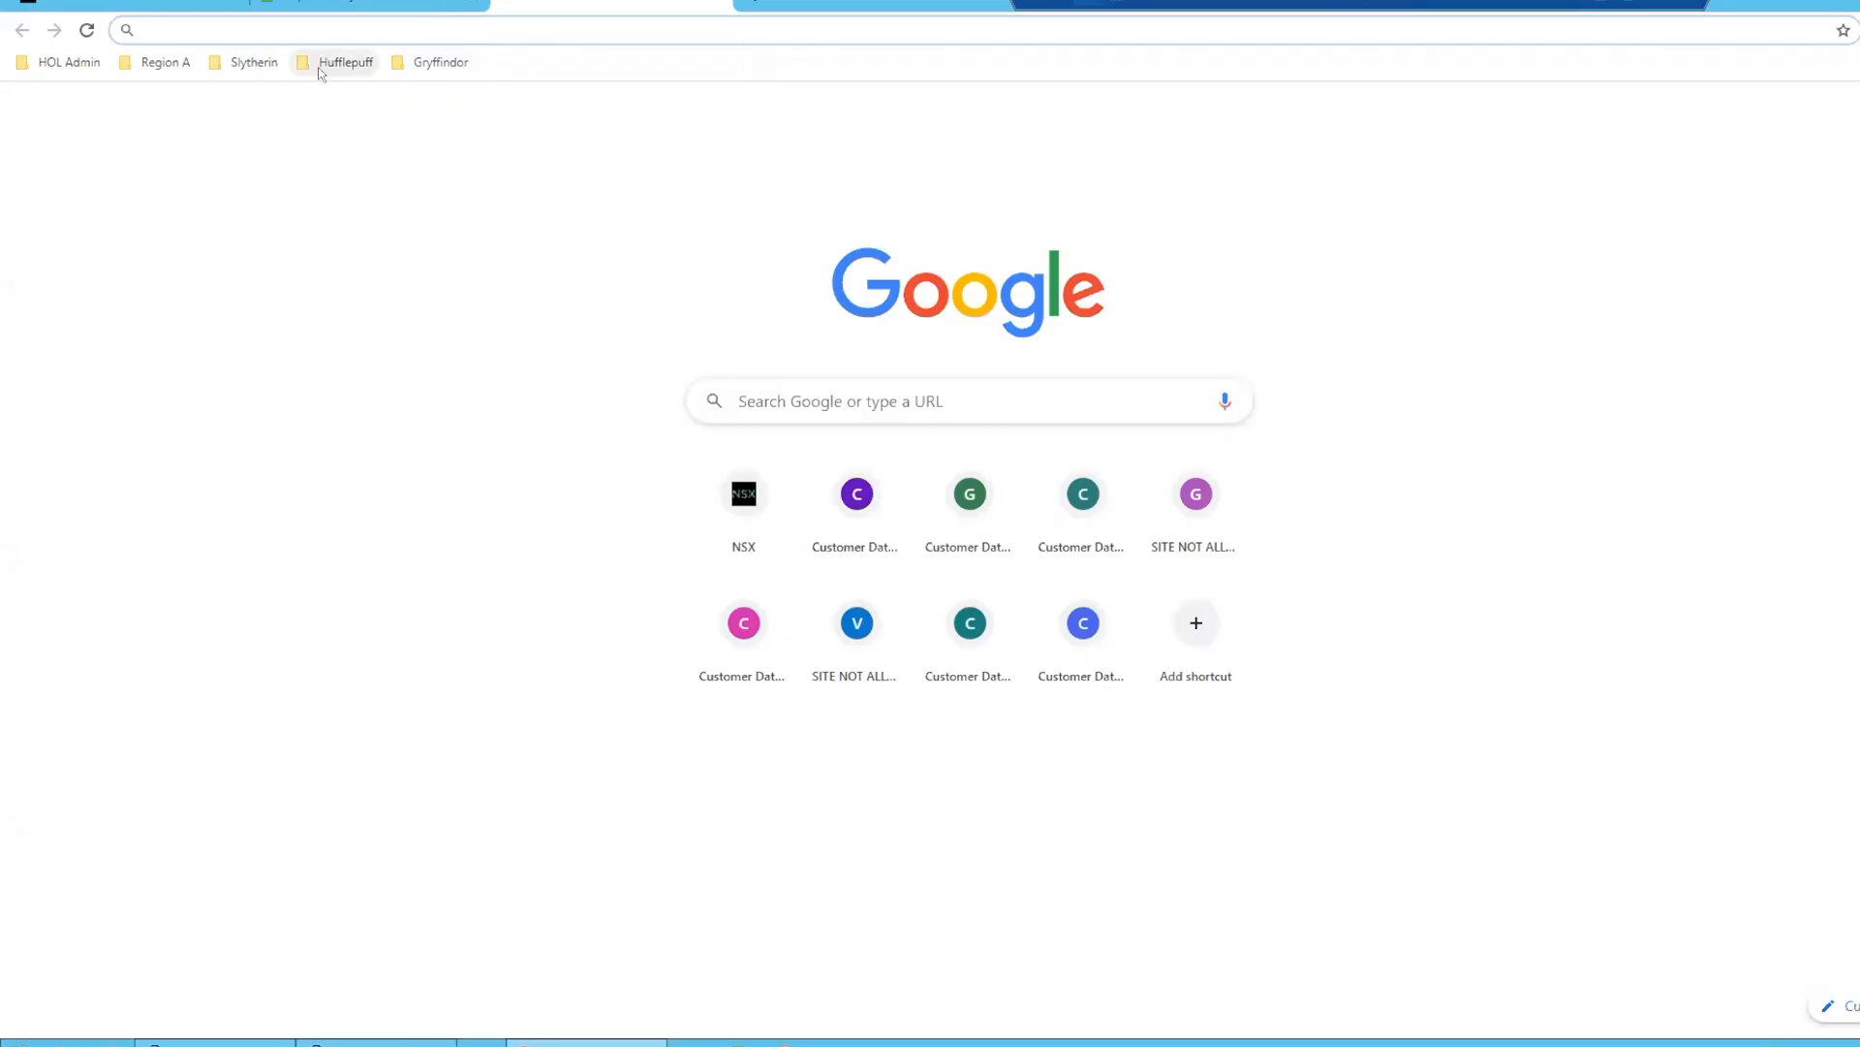
{"action": "left_click", "coordinate": [239, 66]}
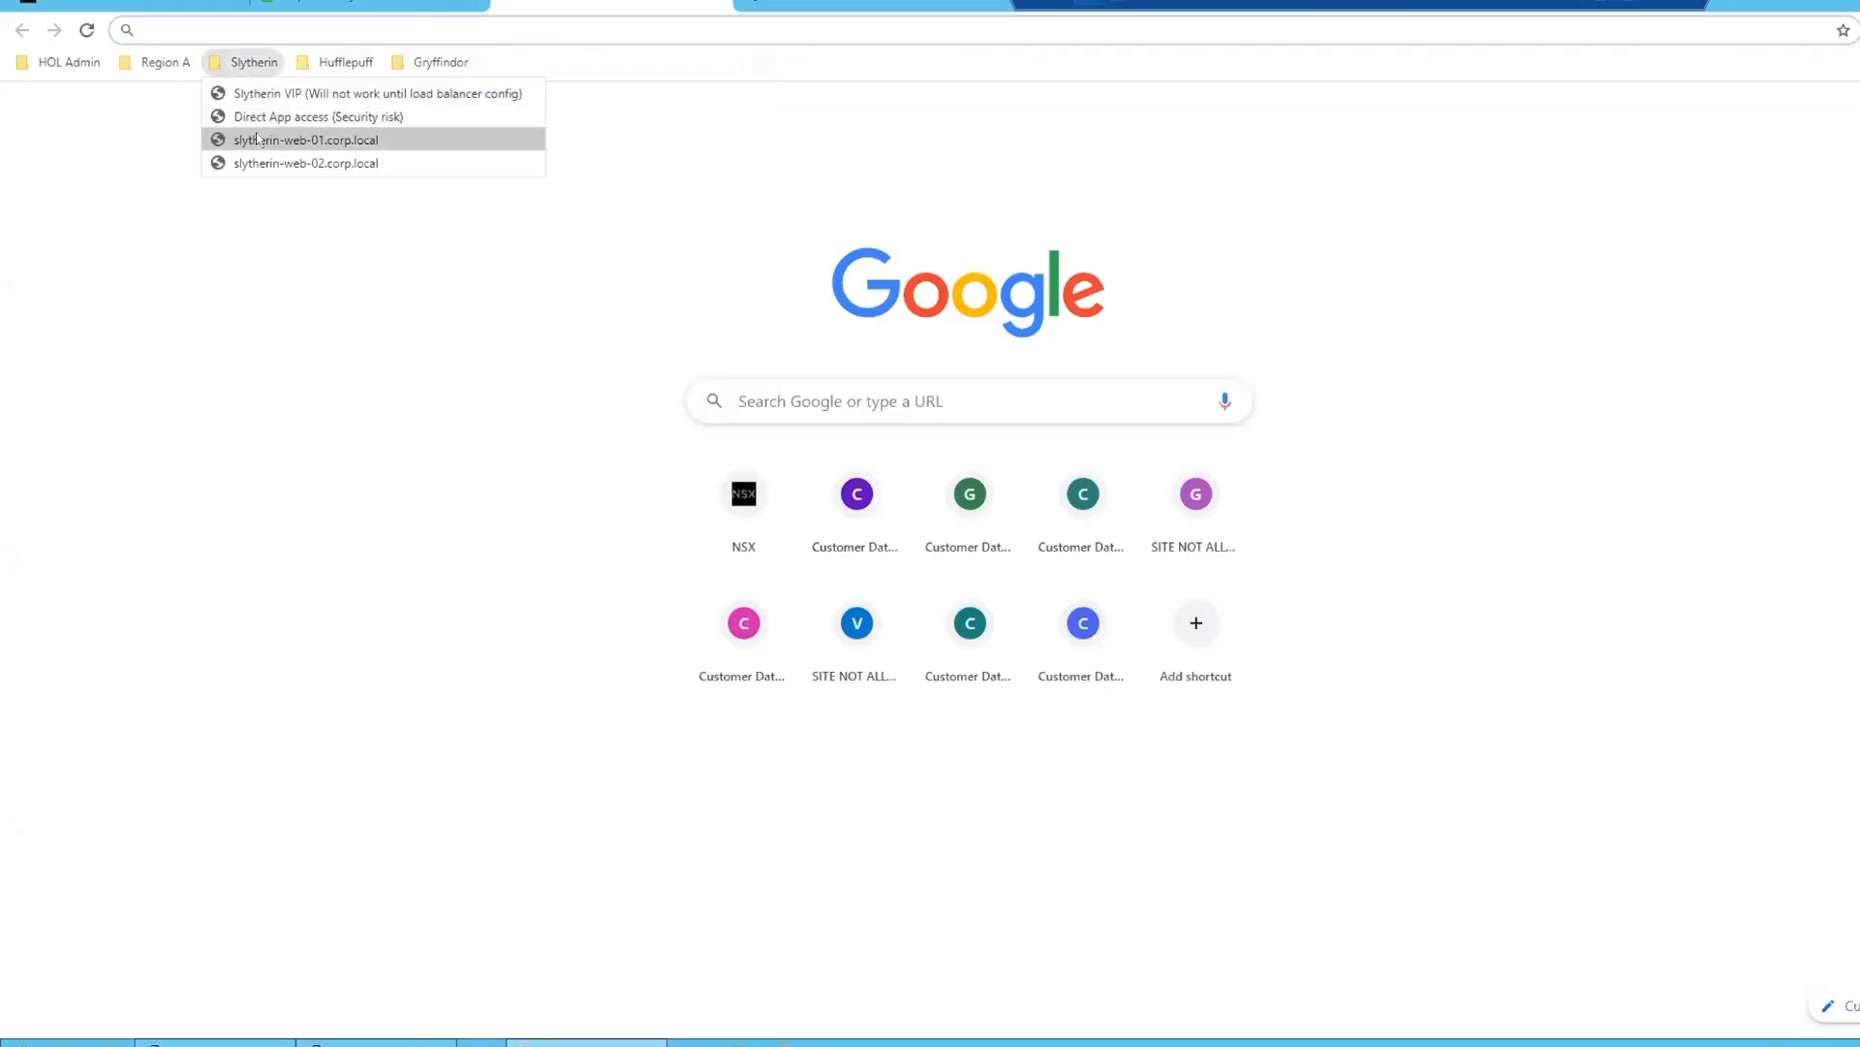
{"action": "left_click", "coordinate": [466, 219]}
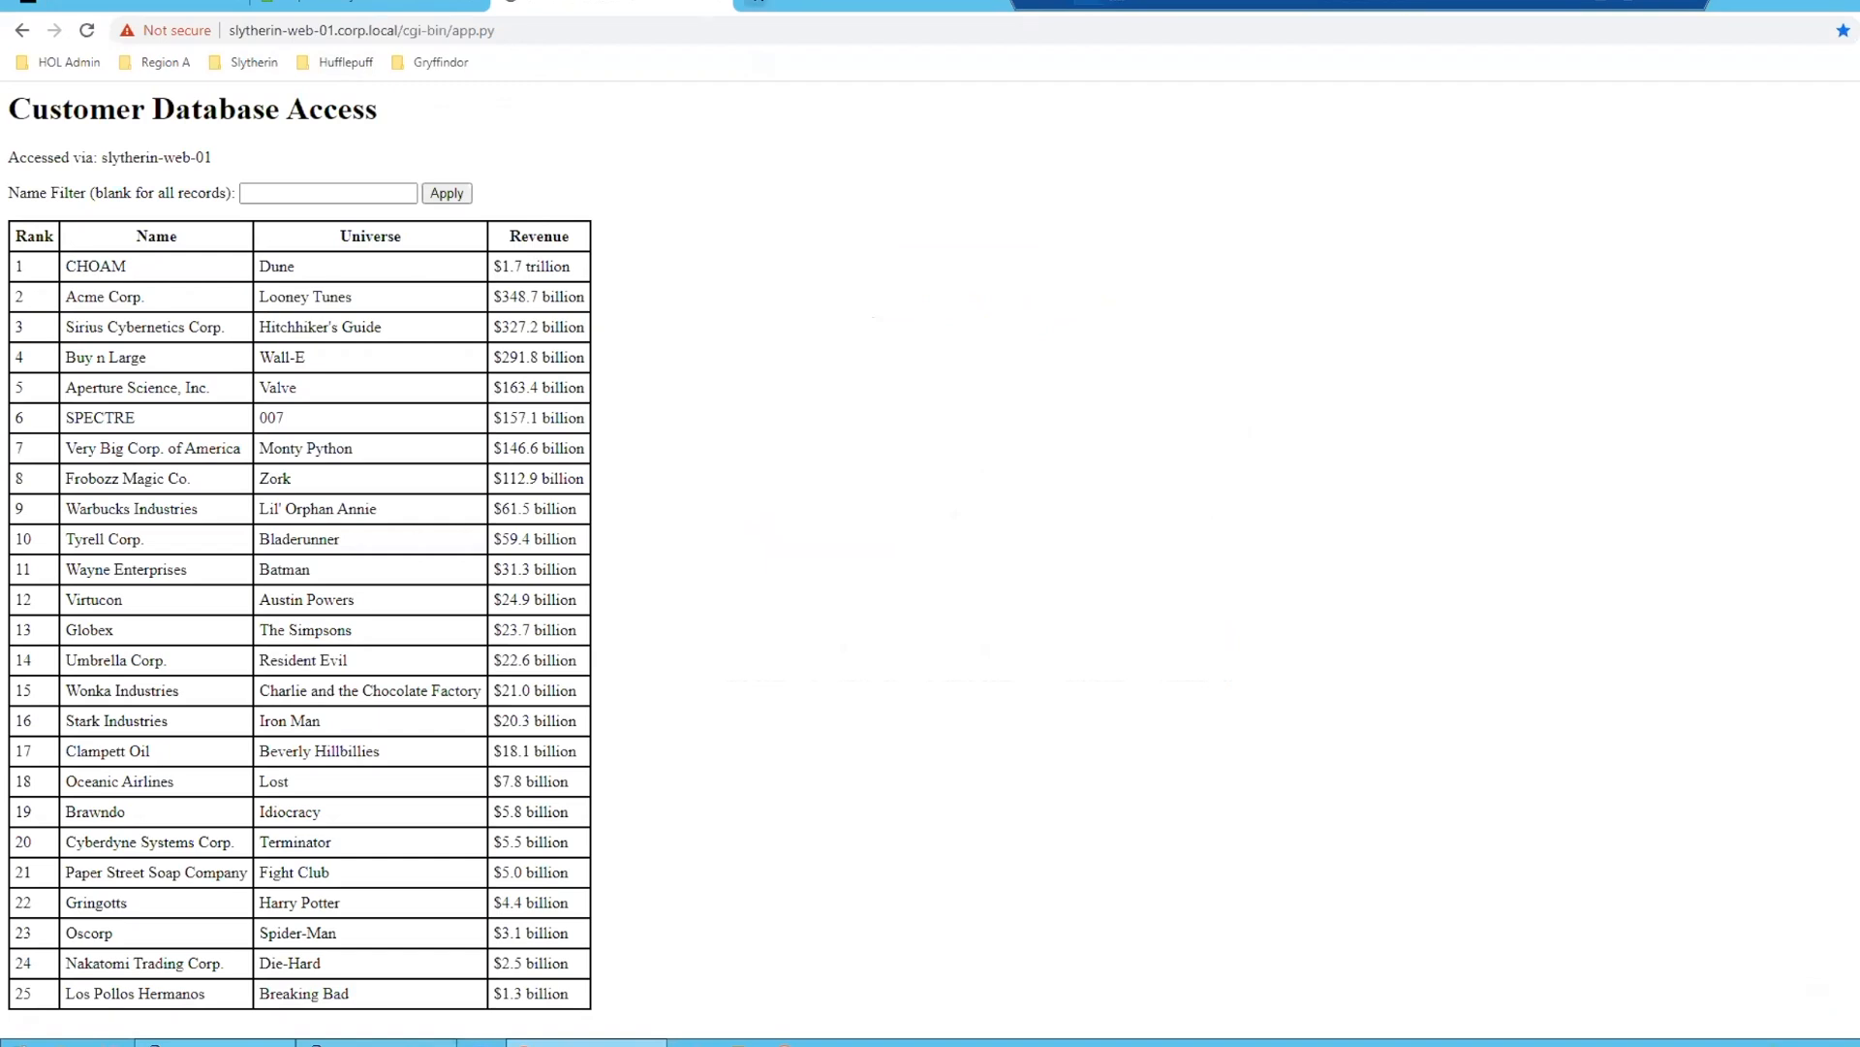
- Open the bookmarked Slytherin site slytherin-web-02.corp.local in another new tab, proceeding past the certificate warning
{"action": "left_click", "coordinate": [756, 4]}
{"action": "left_click", "coordinate": [248, 64]}
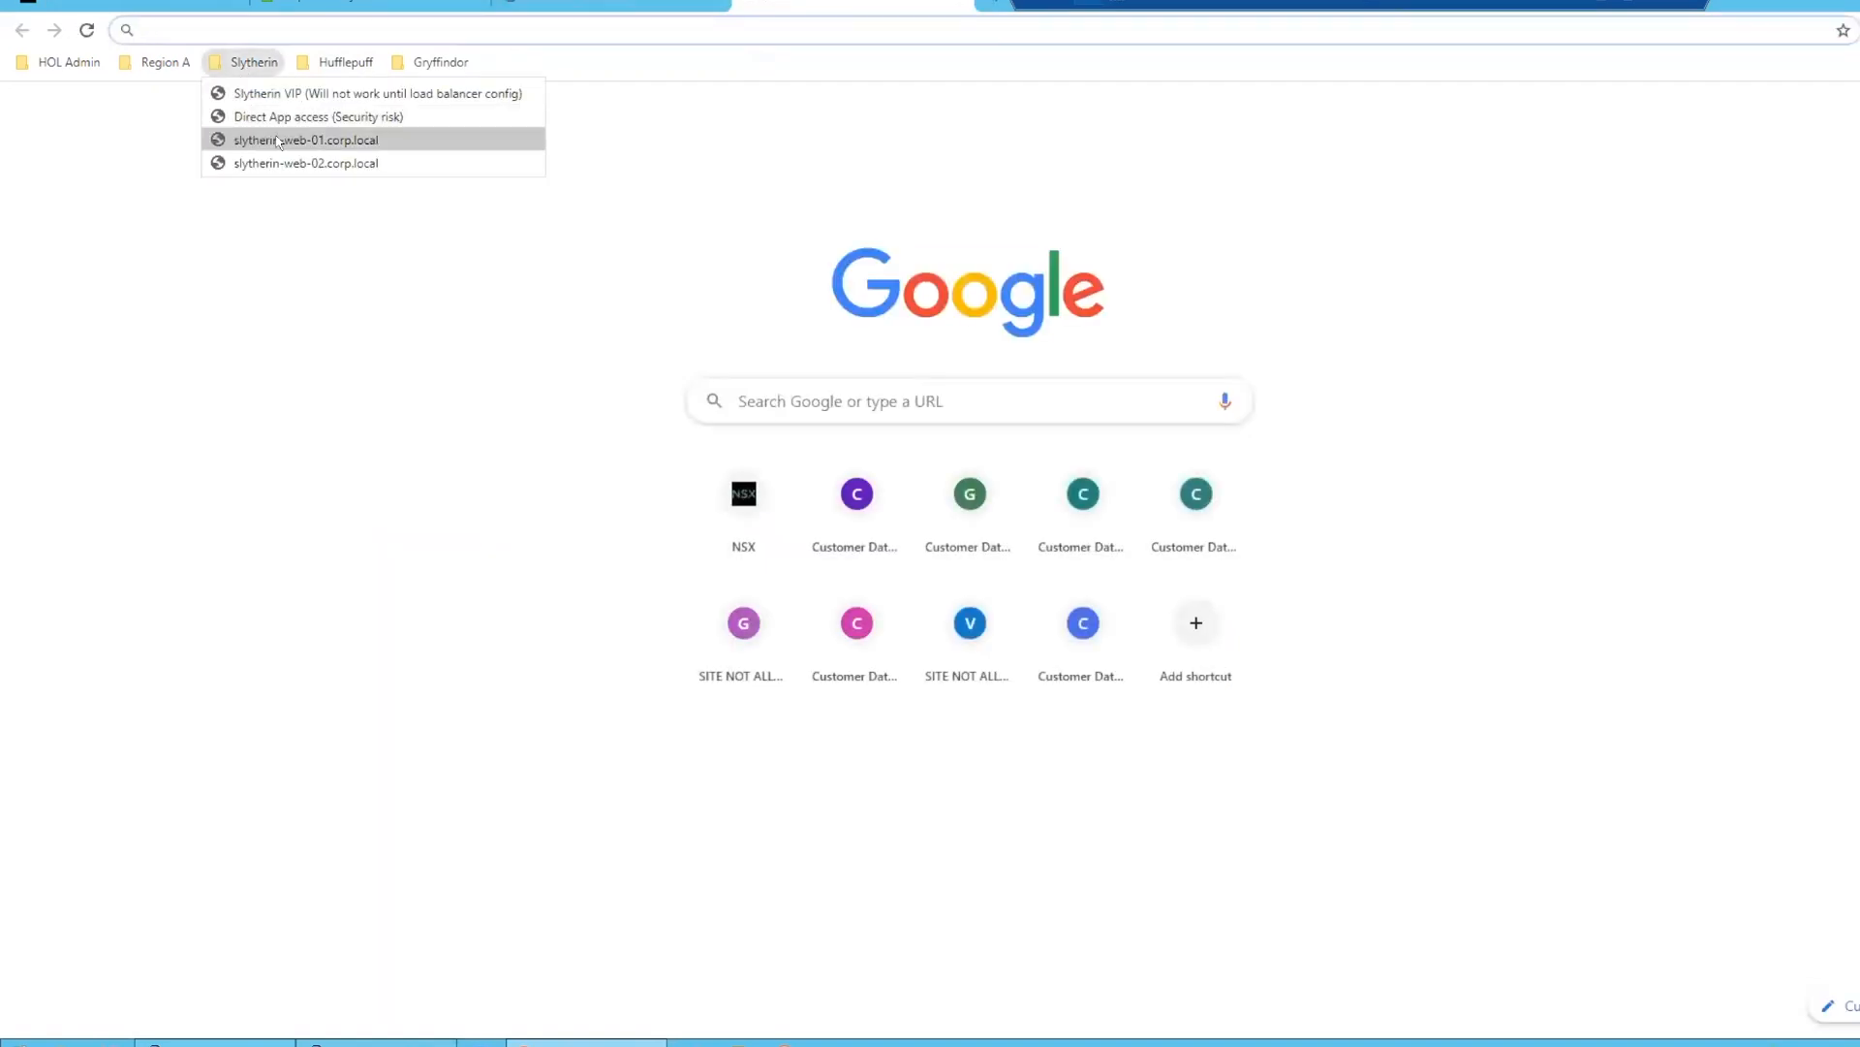
{"action": "left_click", "coordinate": [279, 136]}
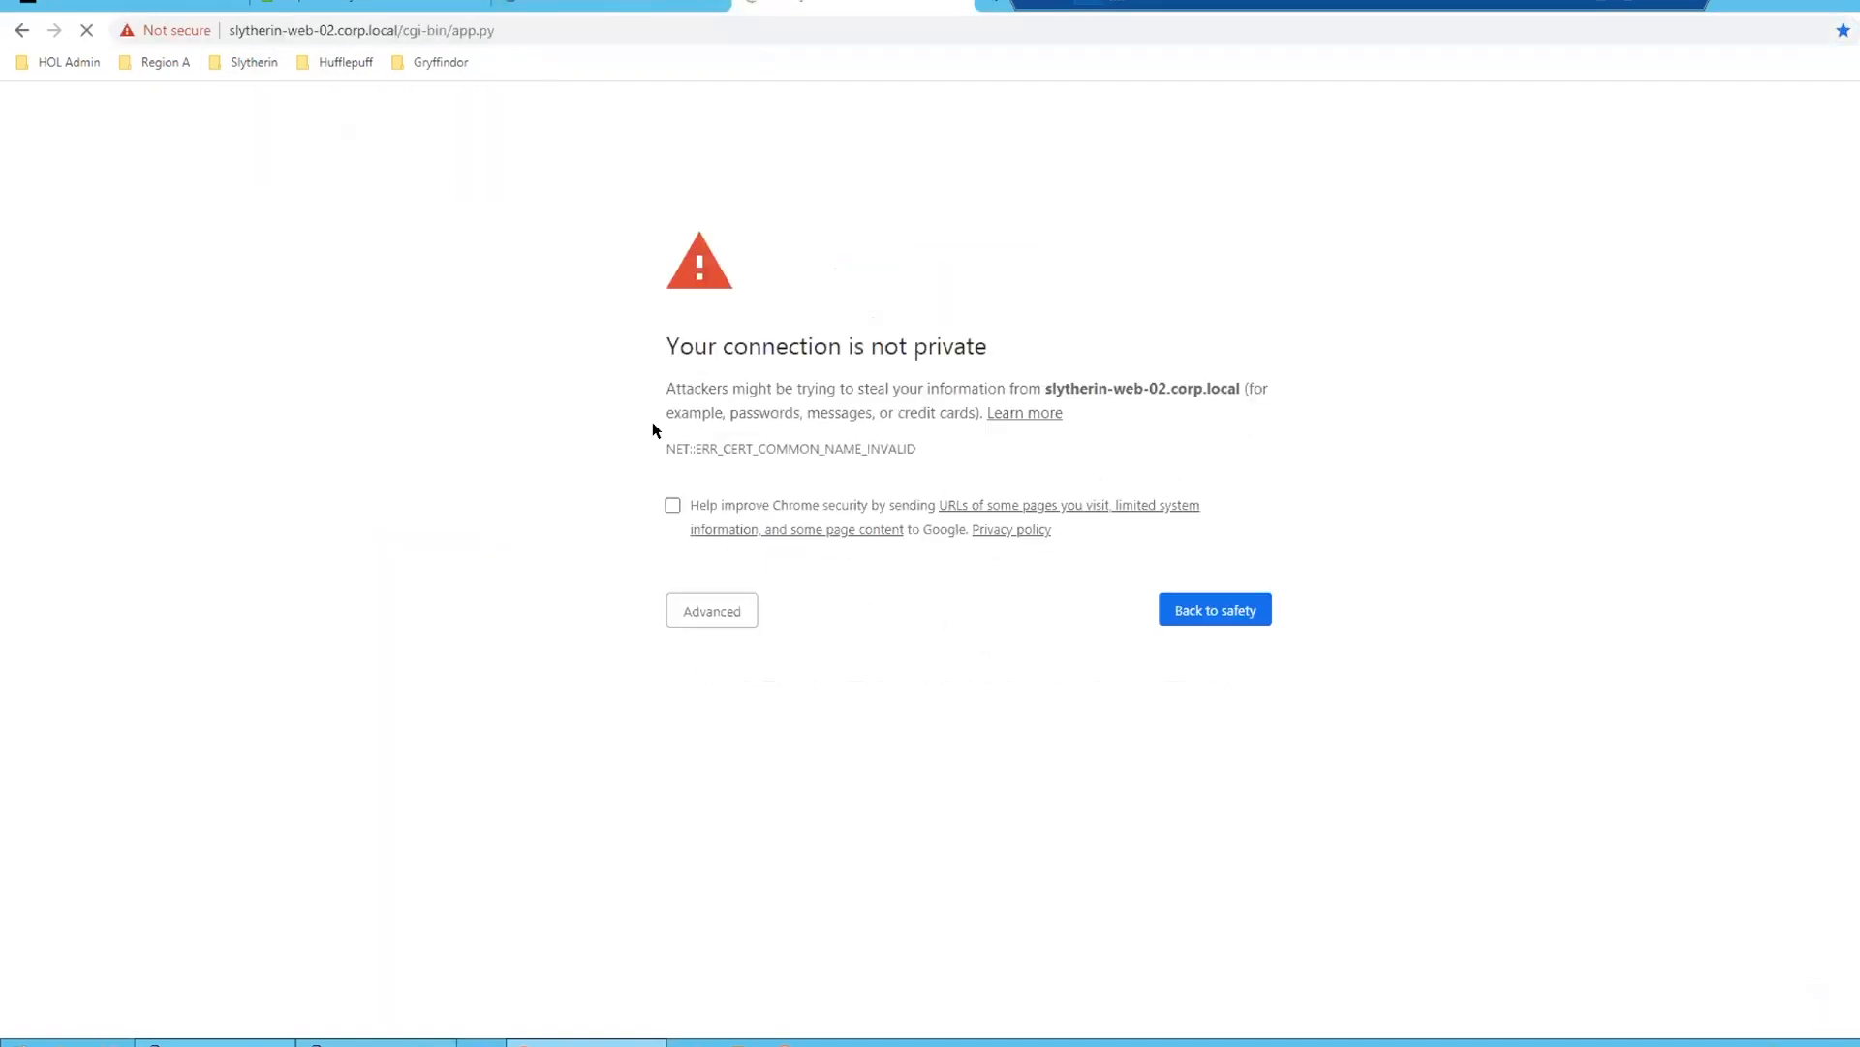
{"action": "left_click", "coordinate": [711, 608]}
{"action": "left_click", "coordinate": [785, 766]}
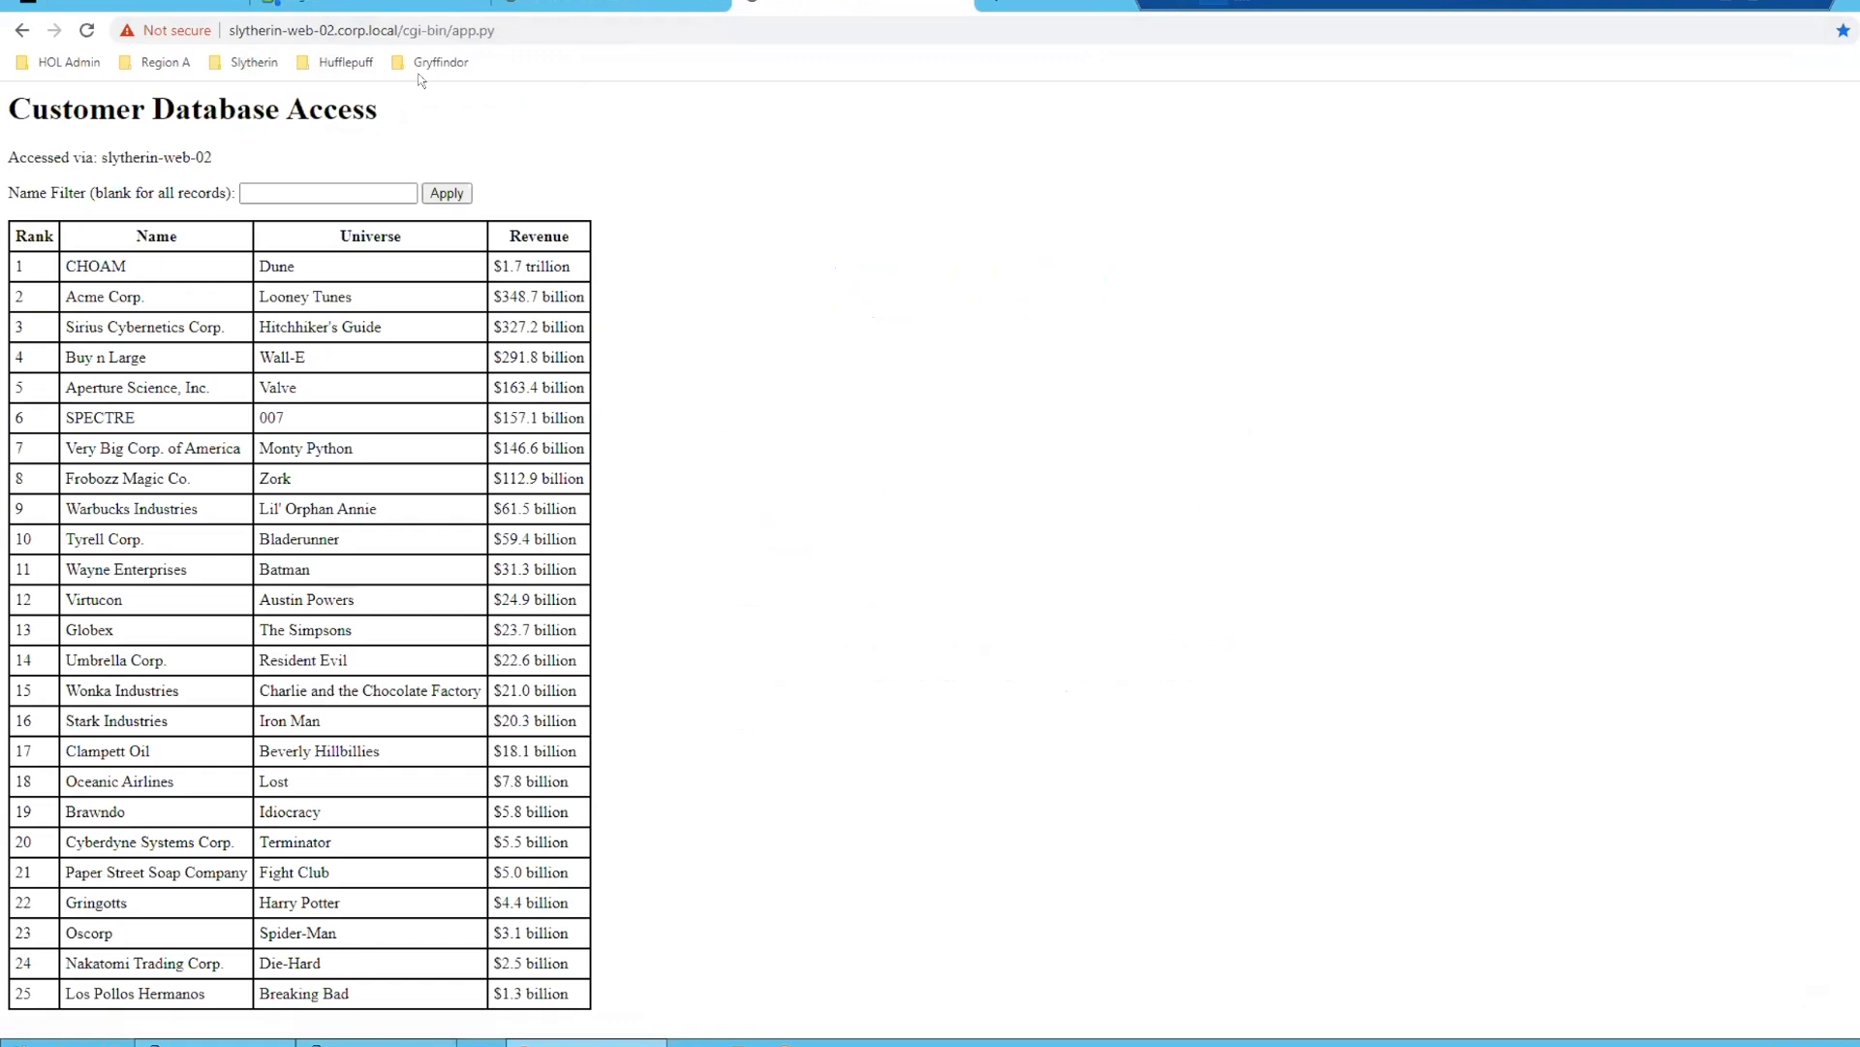
- Return to the NSX-T Environment rules and leave only the Gryffindor House and Slytherin House policies expanded for comparison
{"action": "left_click", "coordinate": [568, 2]}
{"action": "left_click", "coordinate": [146, 3]}
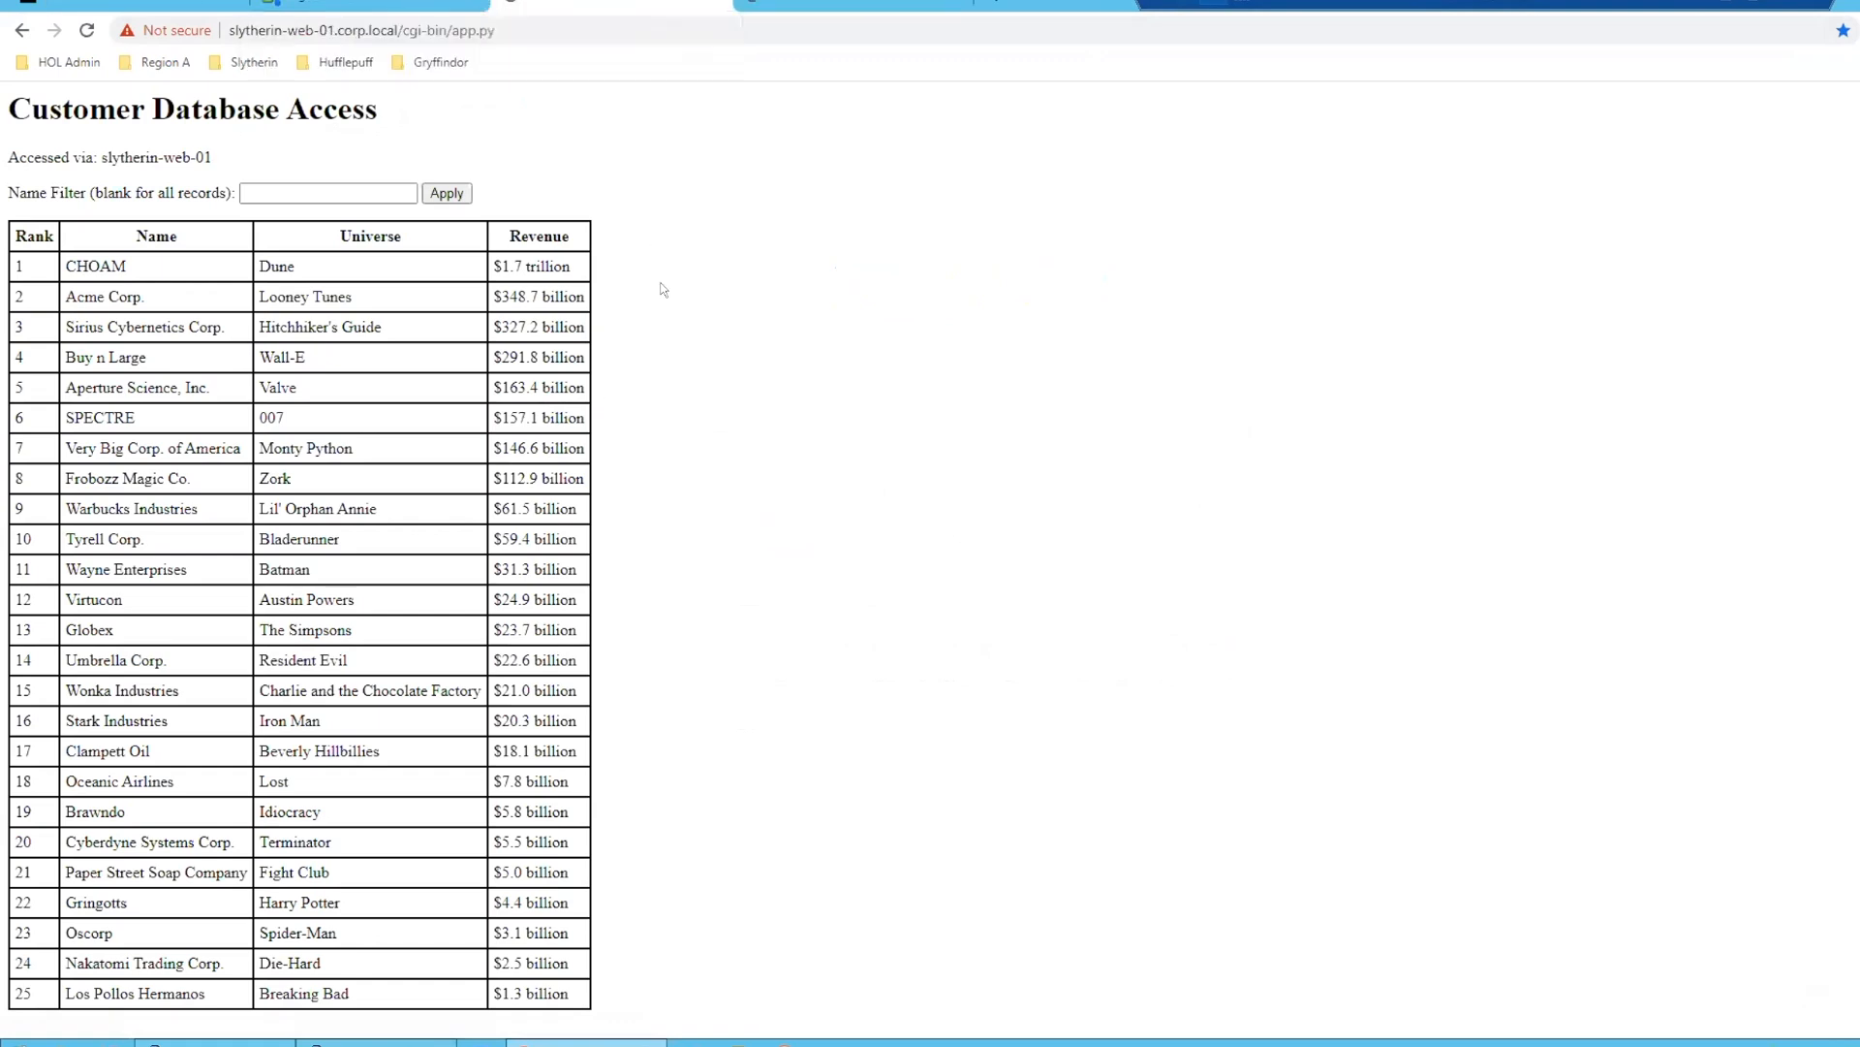
{"action": "left_click", "coordinate": [872, 292]}
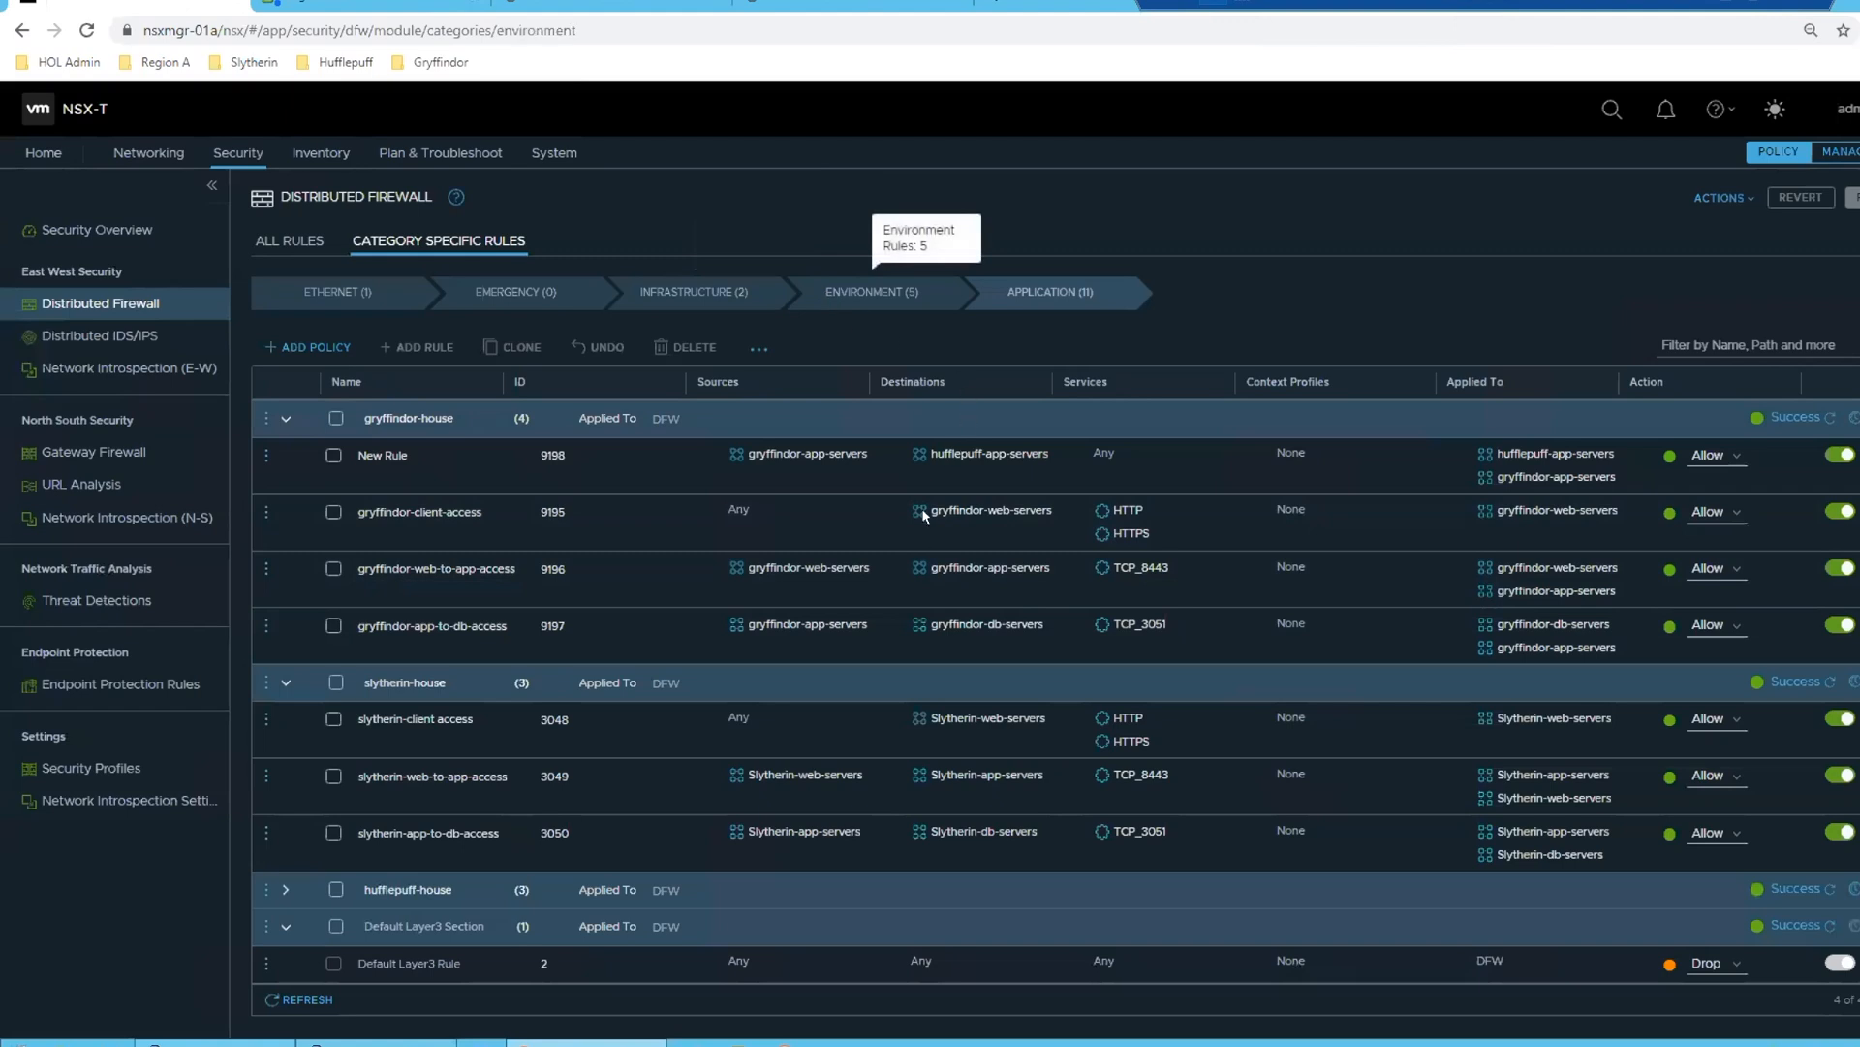
{"action": "left_click", "coordinate": [286, 656]}
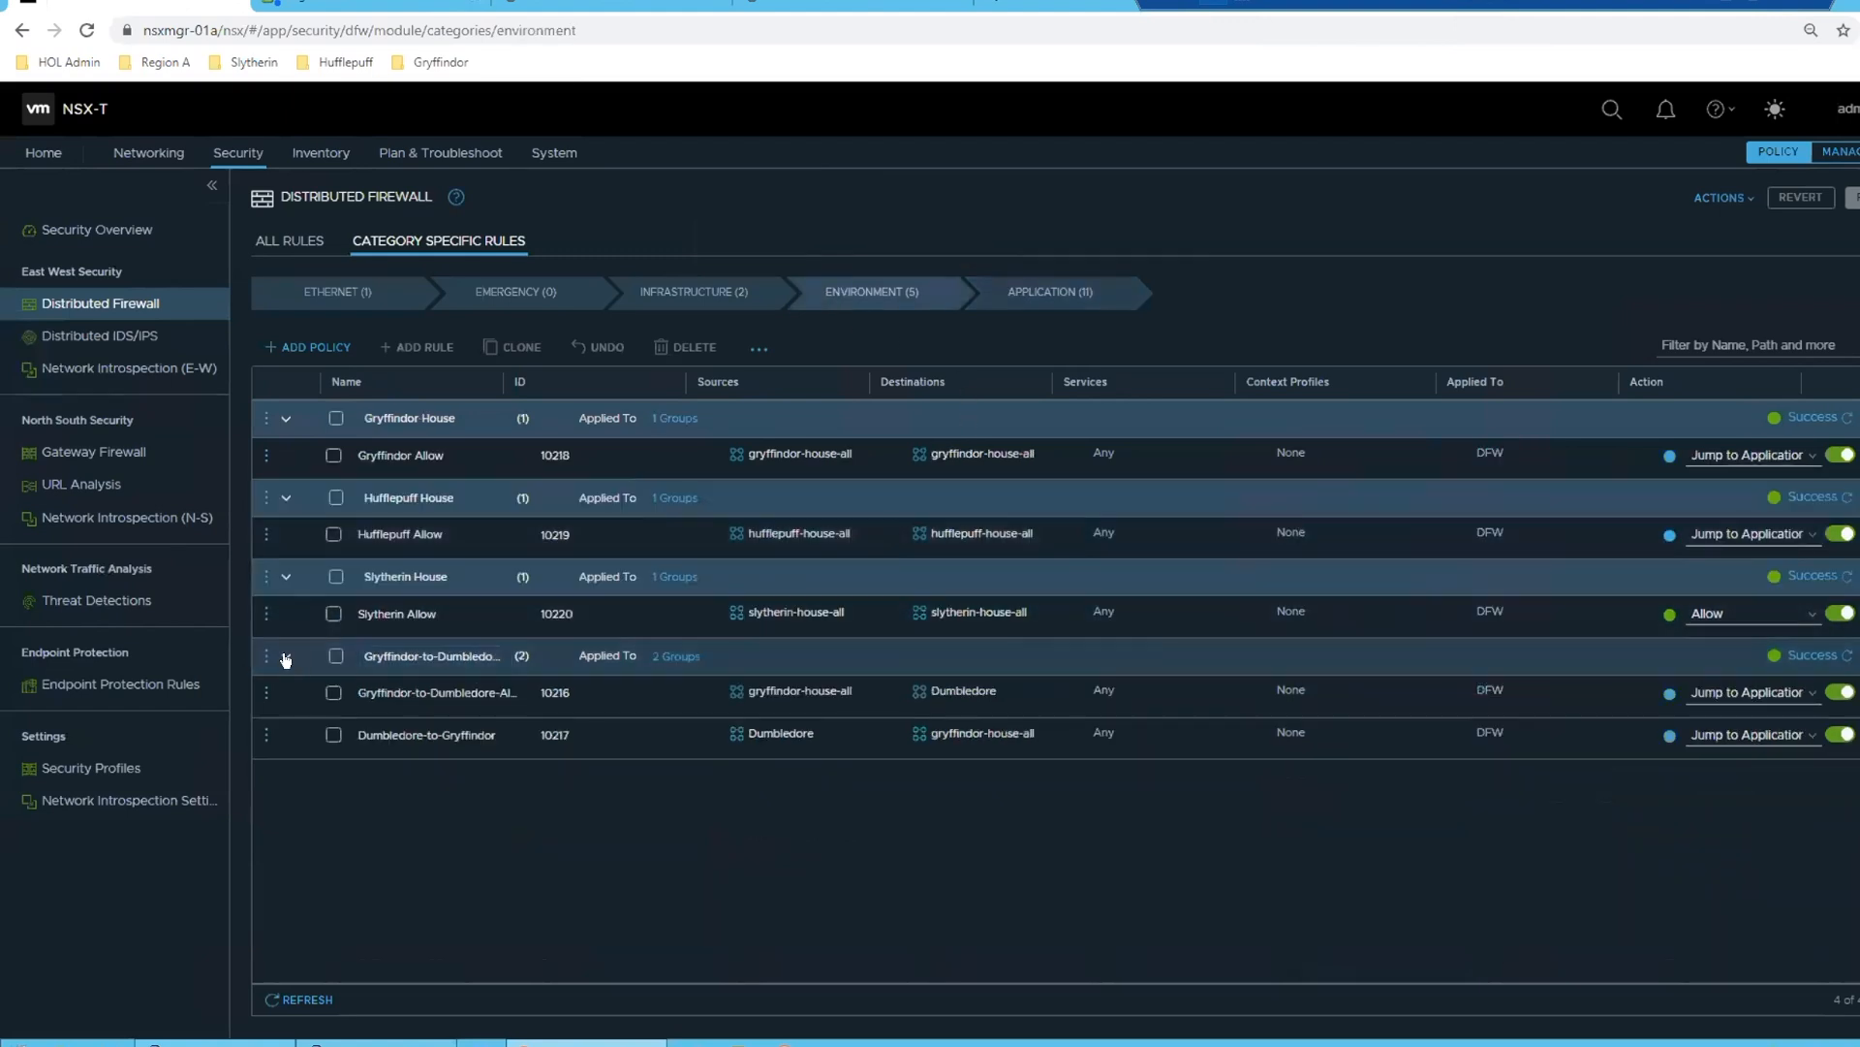
{"action": "left_click", "coordinate": [284, 497]}
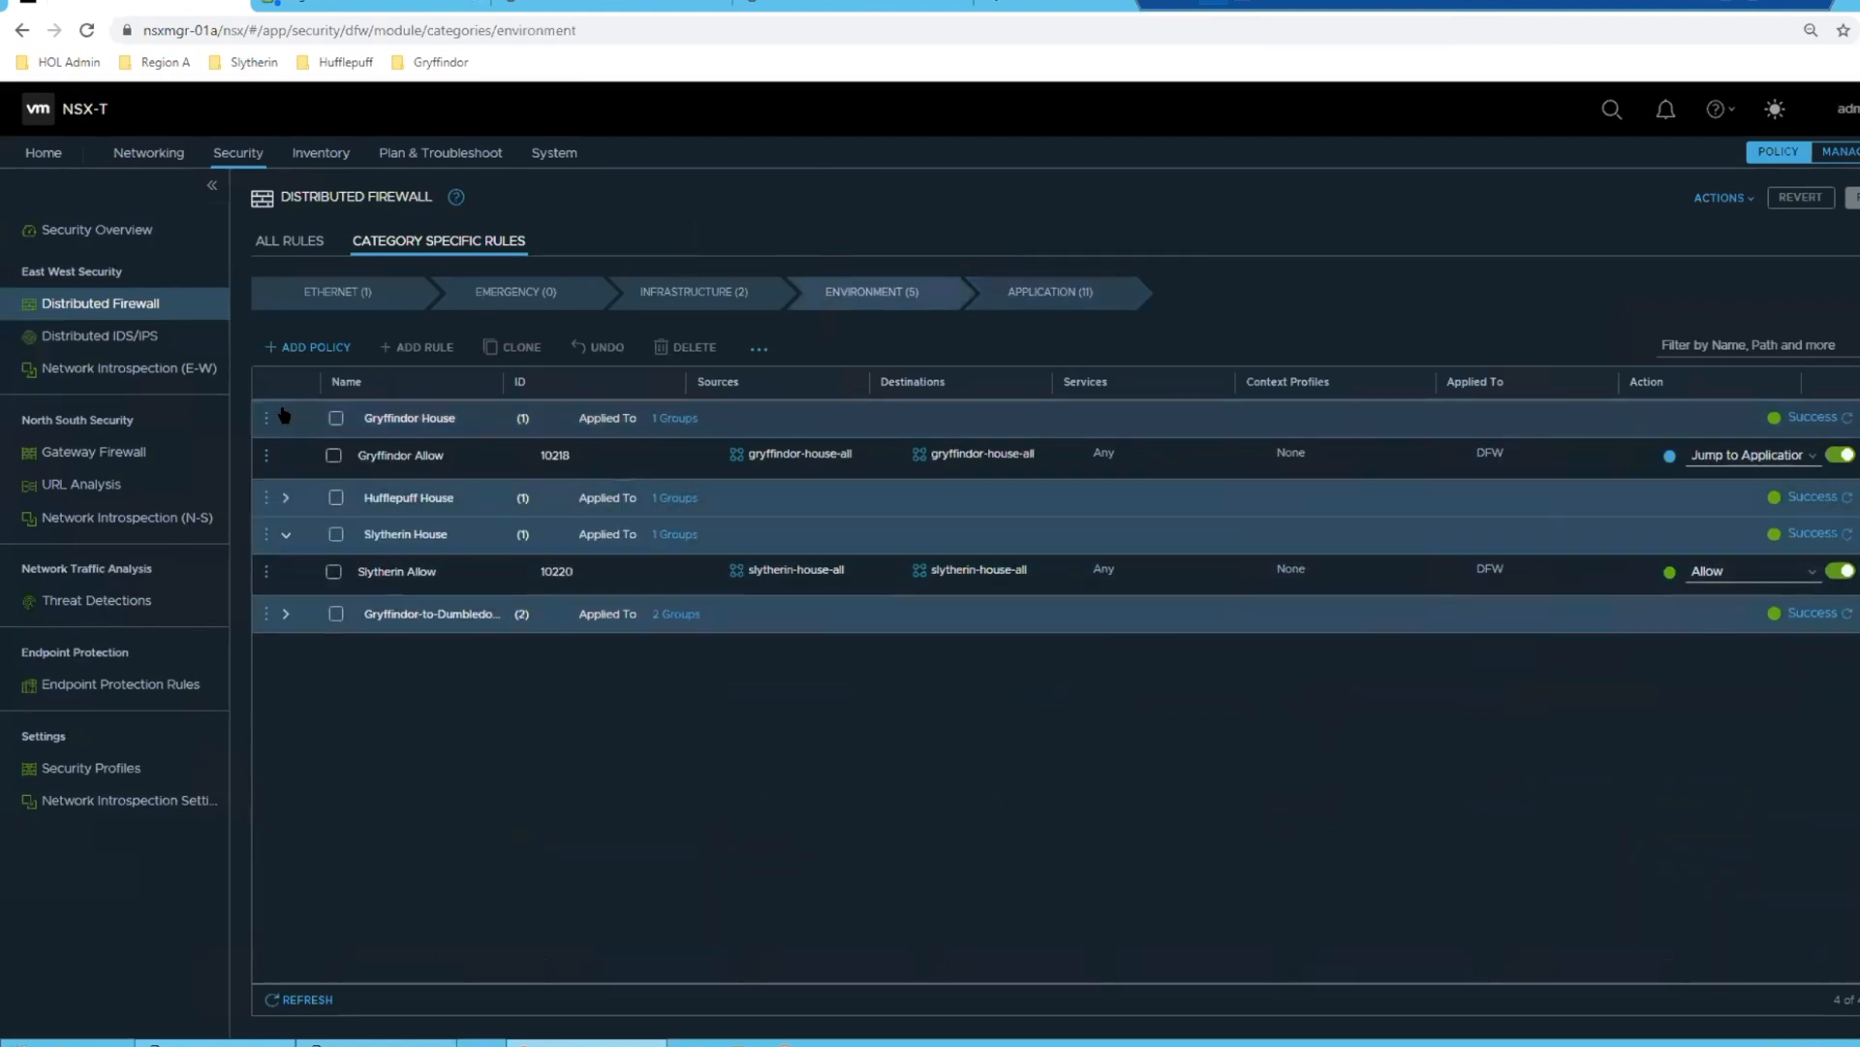
{"action": "left_click", "coordinate": [286, 418]}
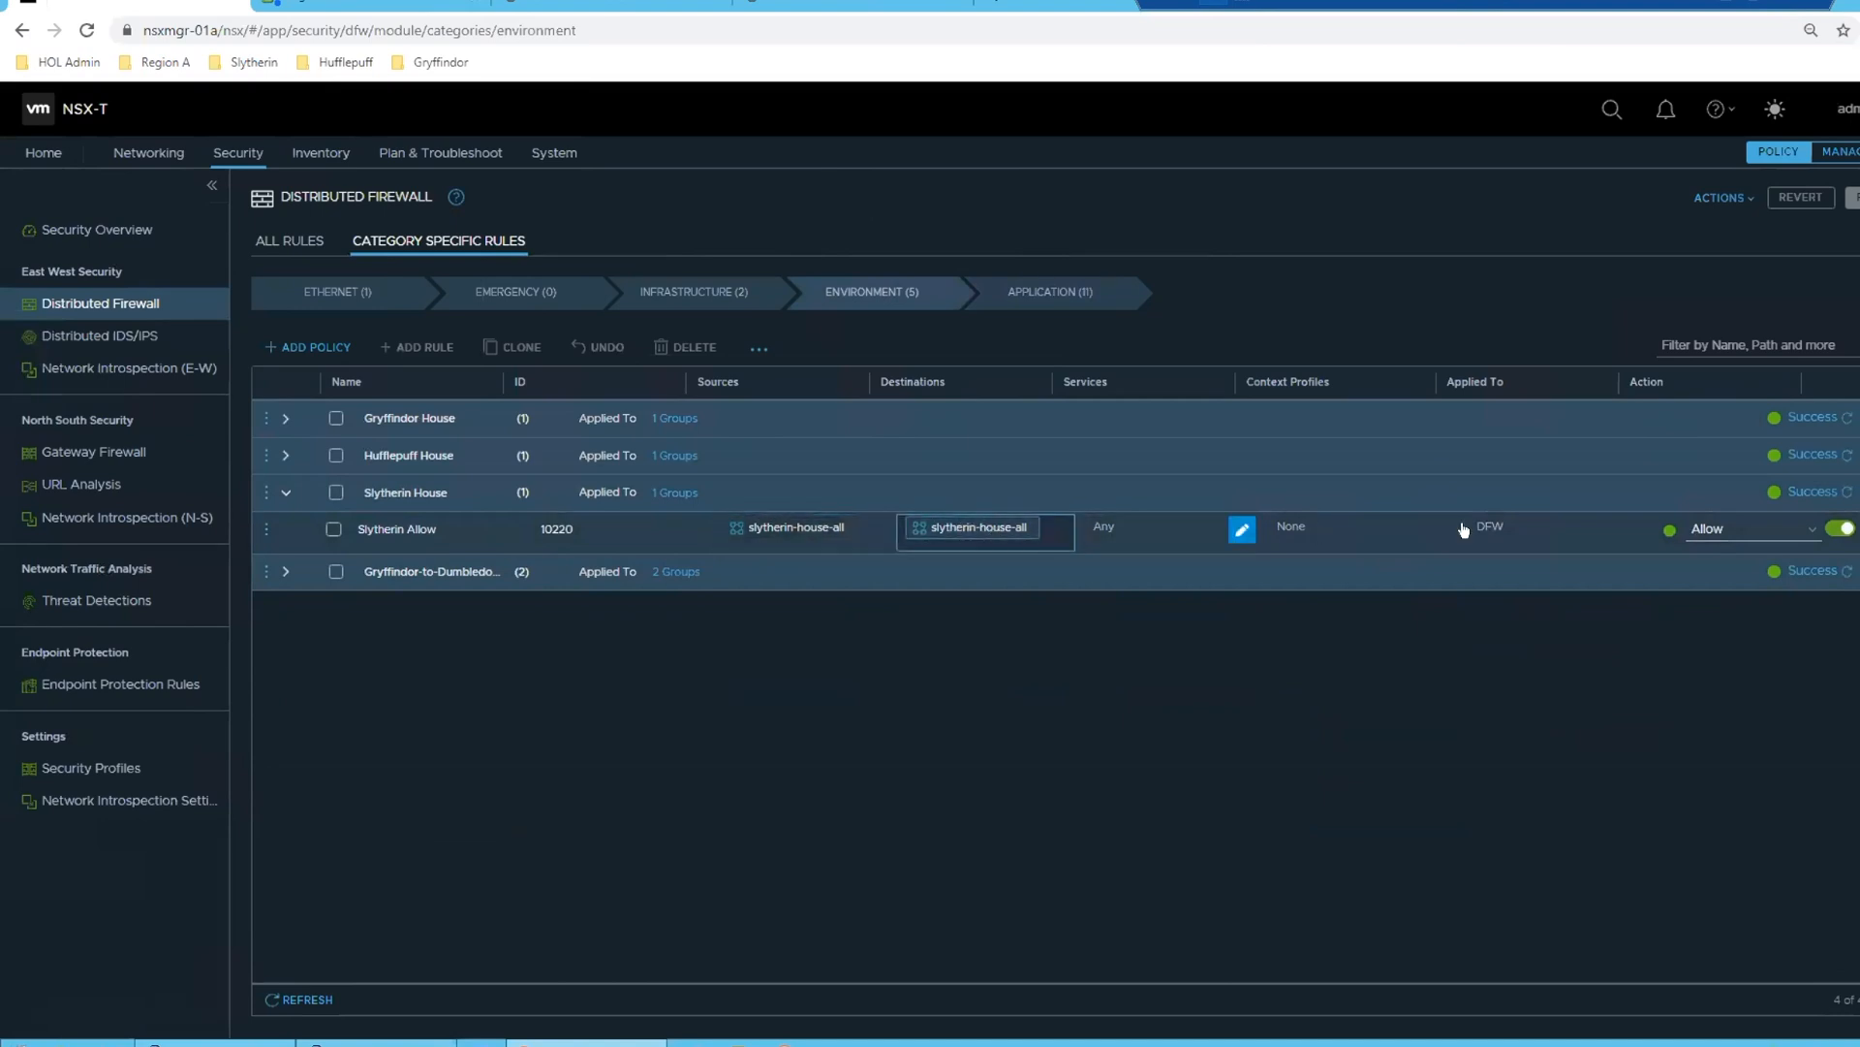
{"action": "left_click", "coordinate": [286, 418]}
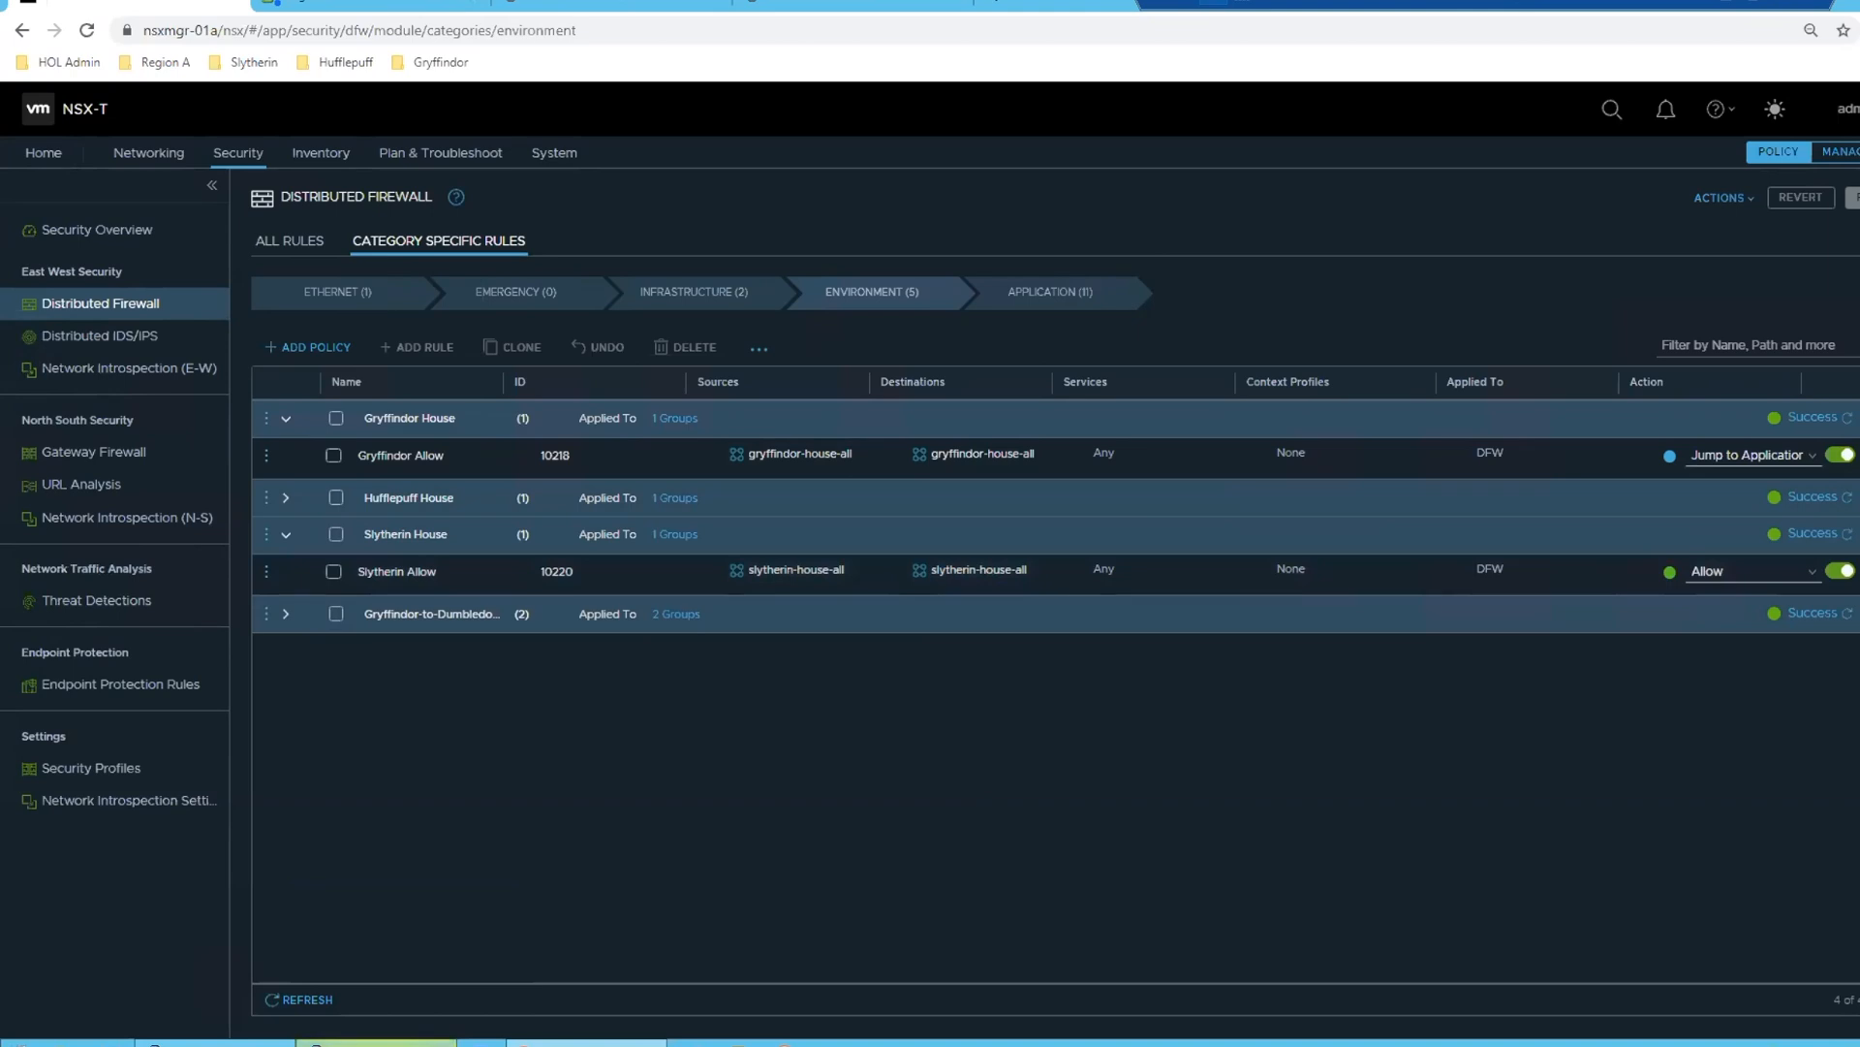
- Switch to the slytherin-web-01.corp.local PuTTY session and maximize its window
{"action": "mouse_move", "coordinate": [376, 1043]}
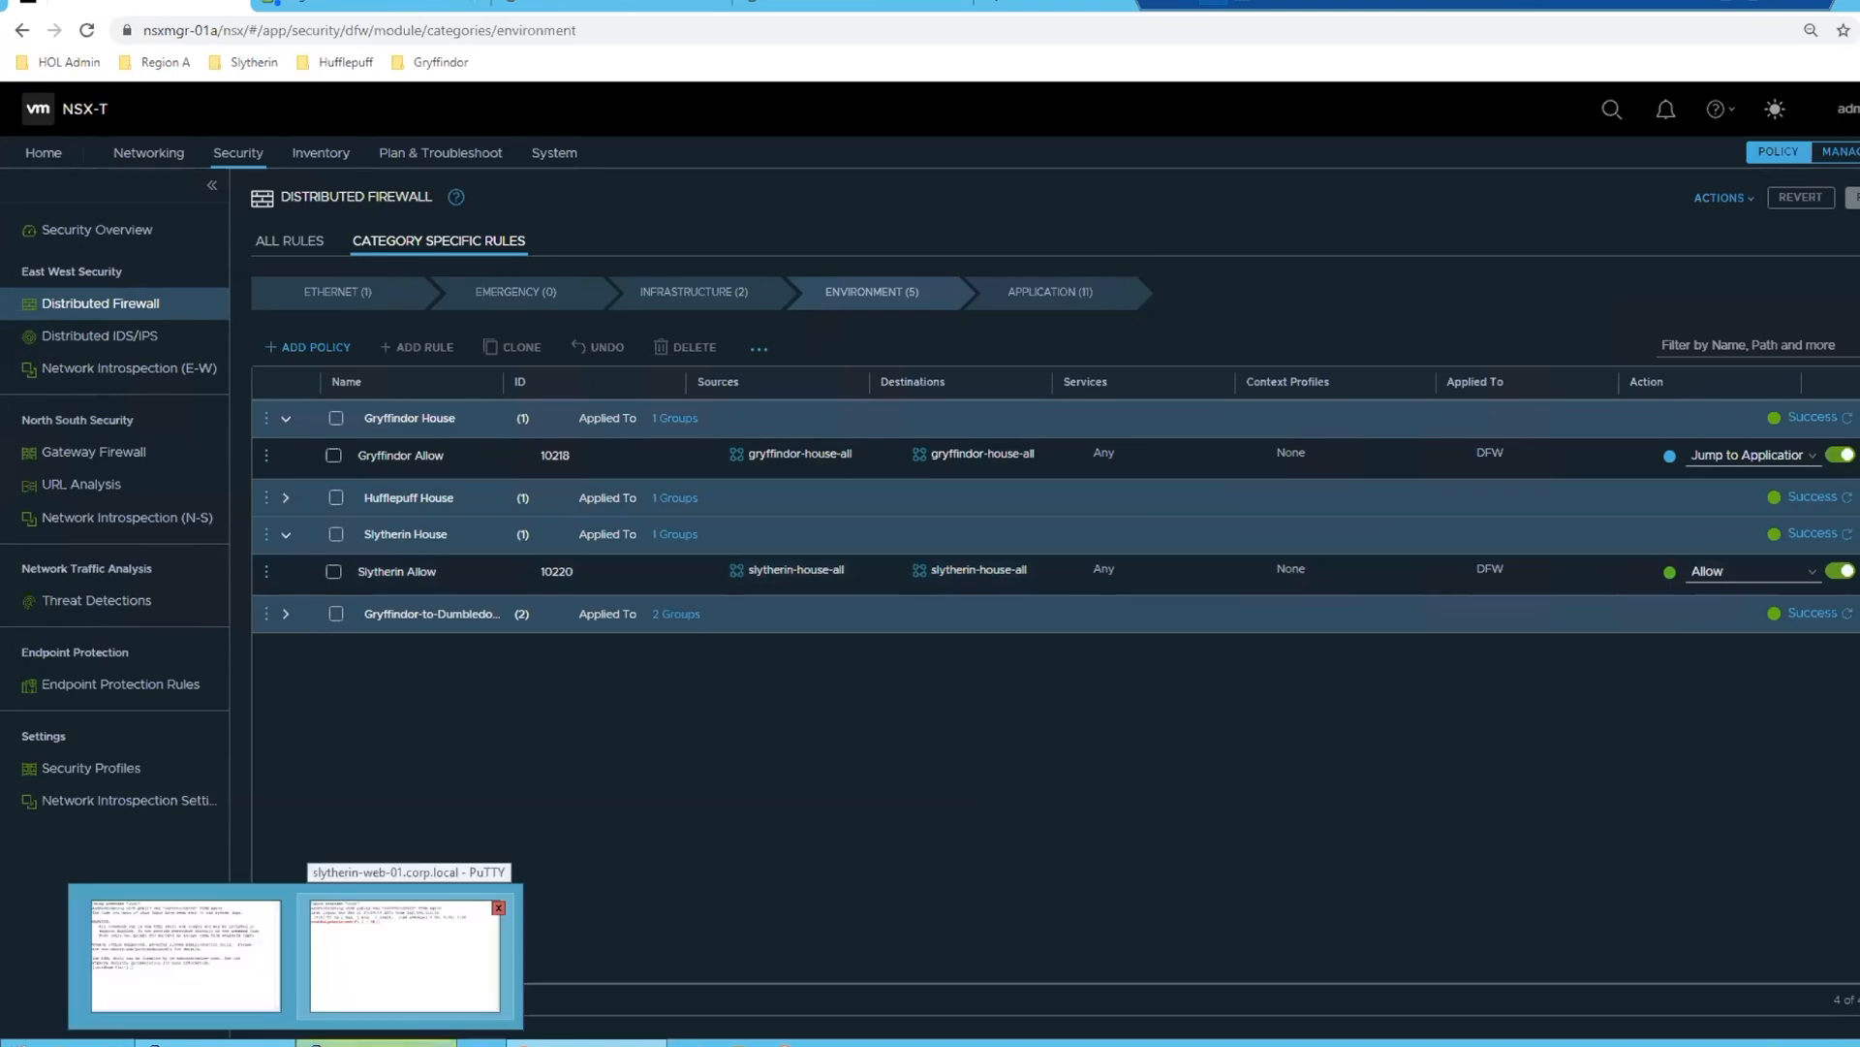
{"action": "left_click", "coordinate": [405, 955]}
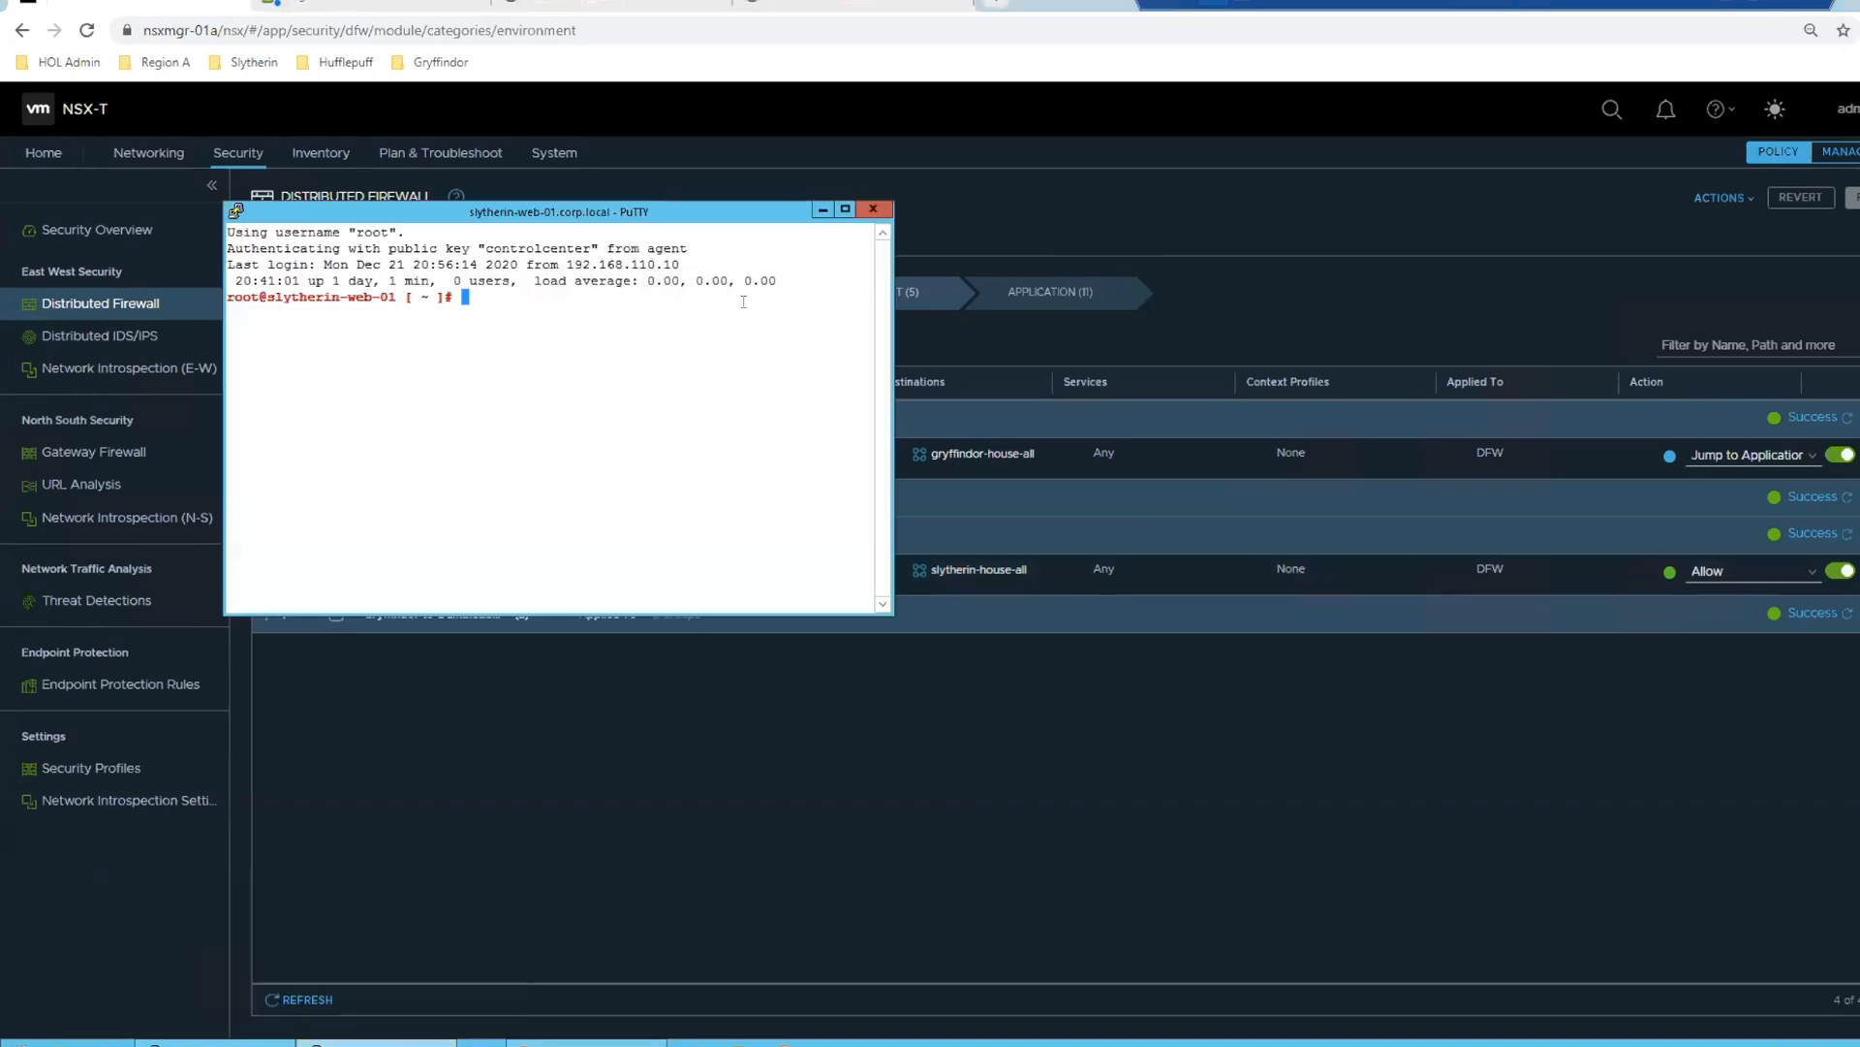
{"action": "left_click", "coordinate": [845, 209]}
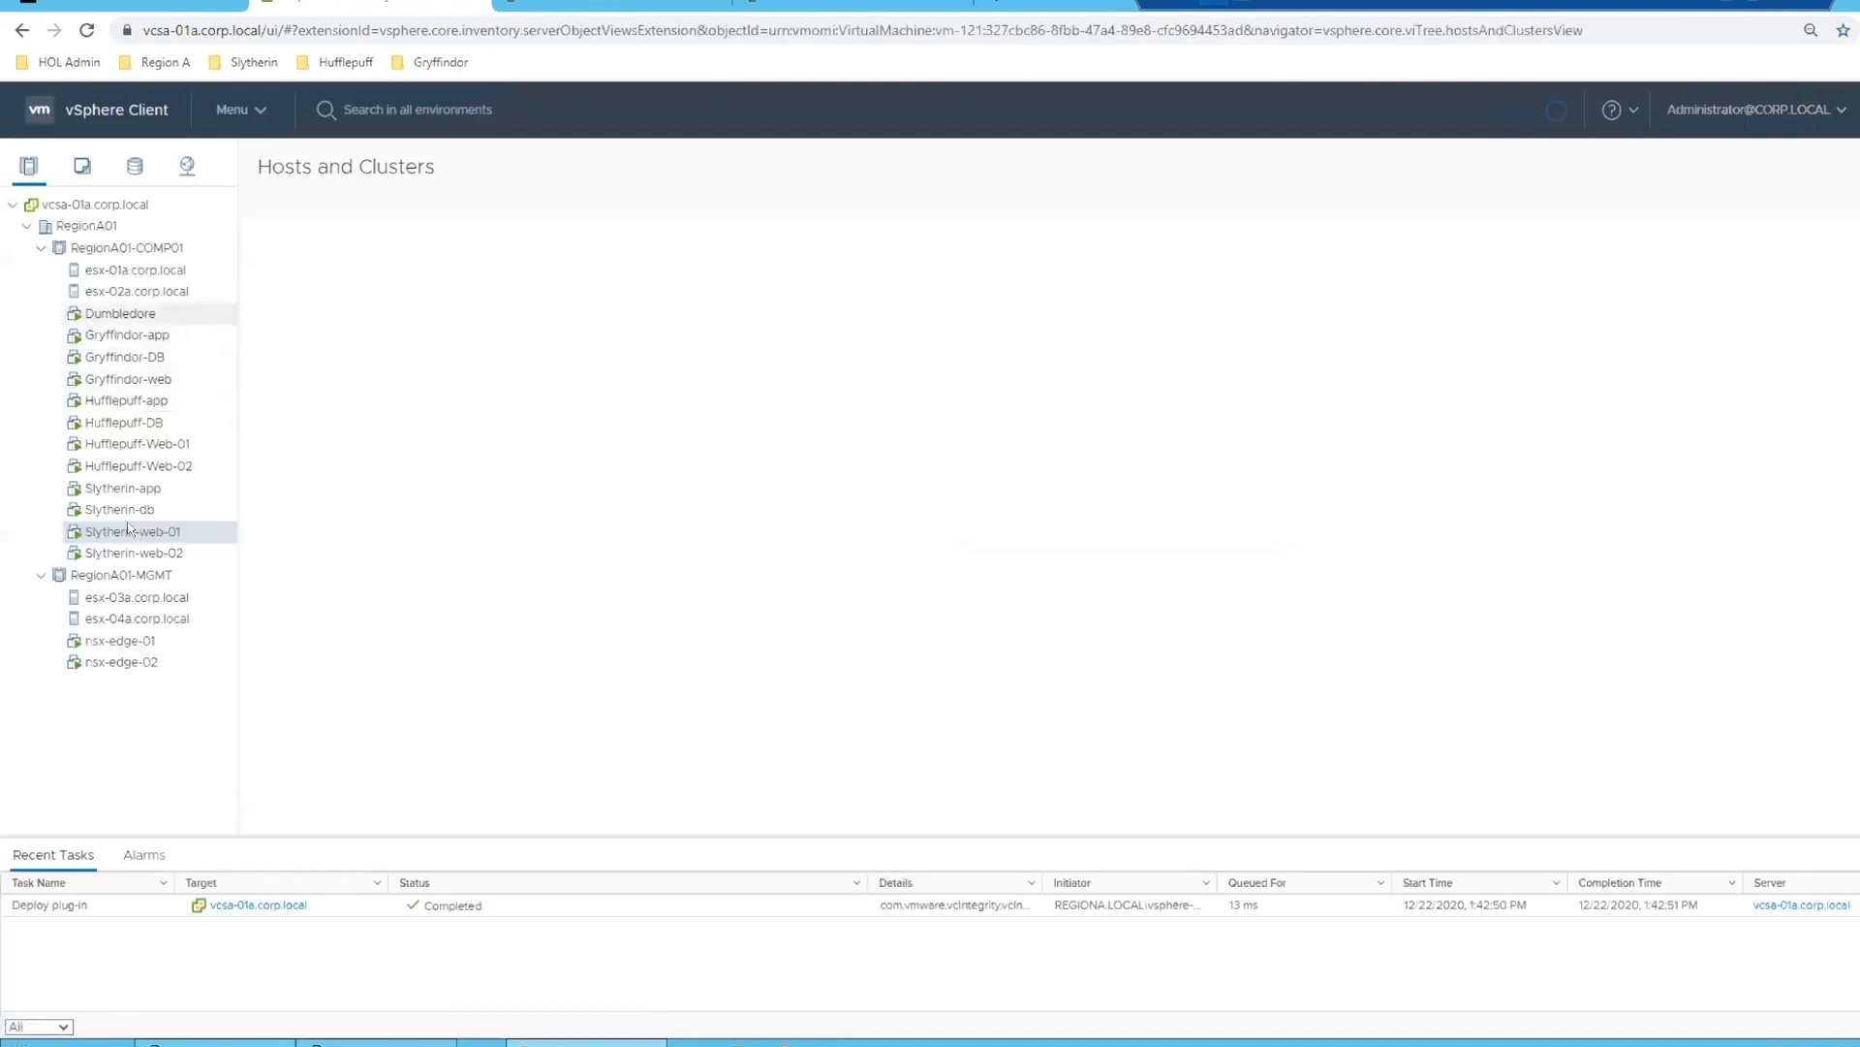
- Look up Slytherin-db's IP address in the vSphere Client, ping 172.16.30.11 from the slytherin-web-01 session, and stop the ping
{"action": "left_click", "coordinate": [118, 509]}
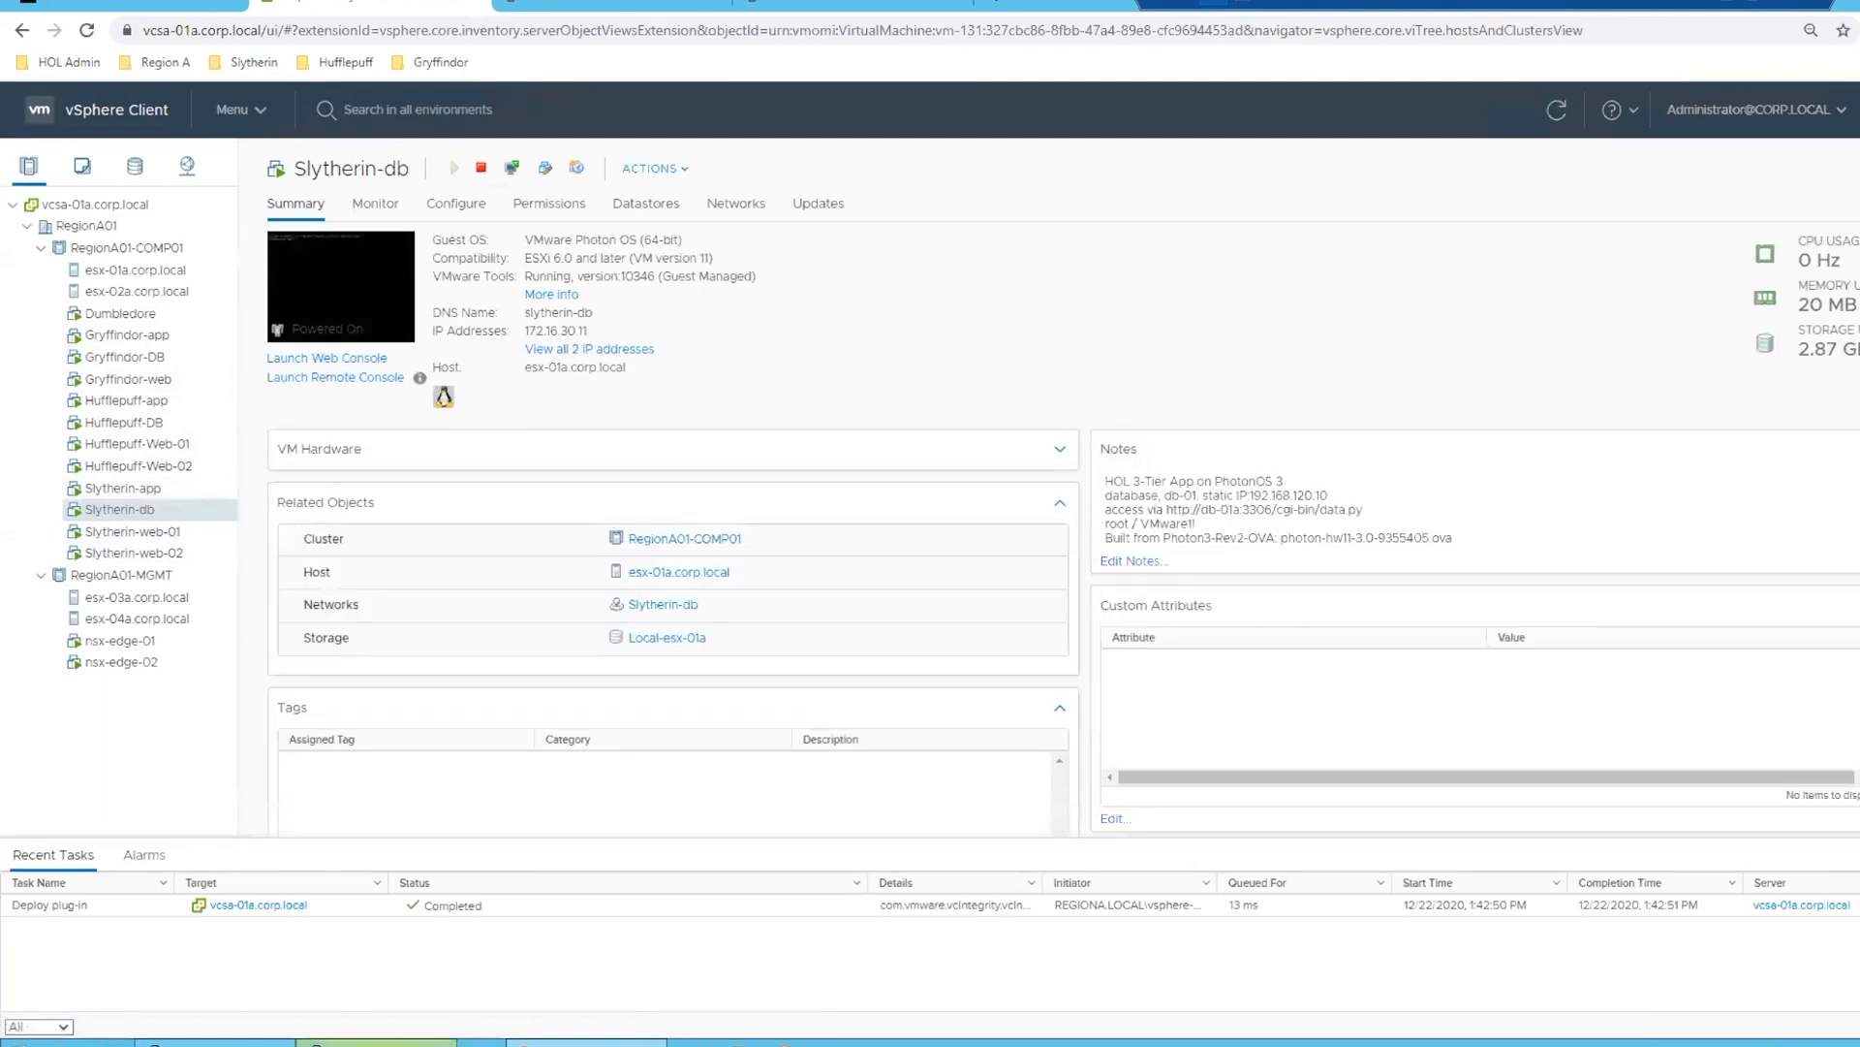
{"action": "mouse_move", "coordinate": [378, 1043]}
{"action": "left_click", "coordinate": [405, 954]}
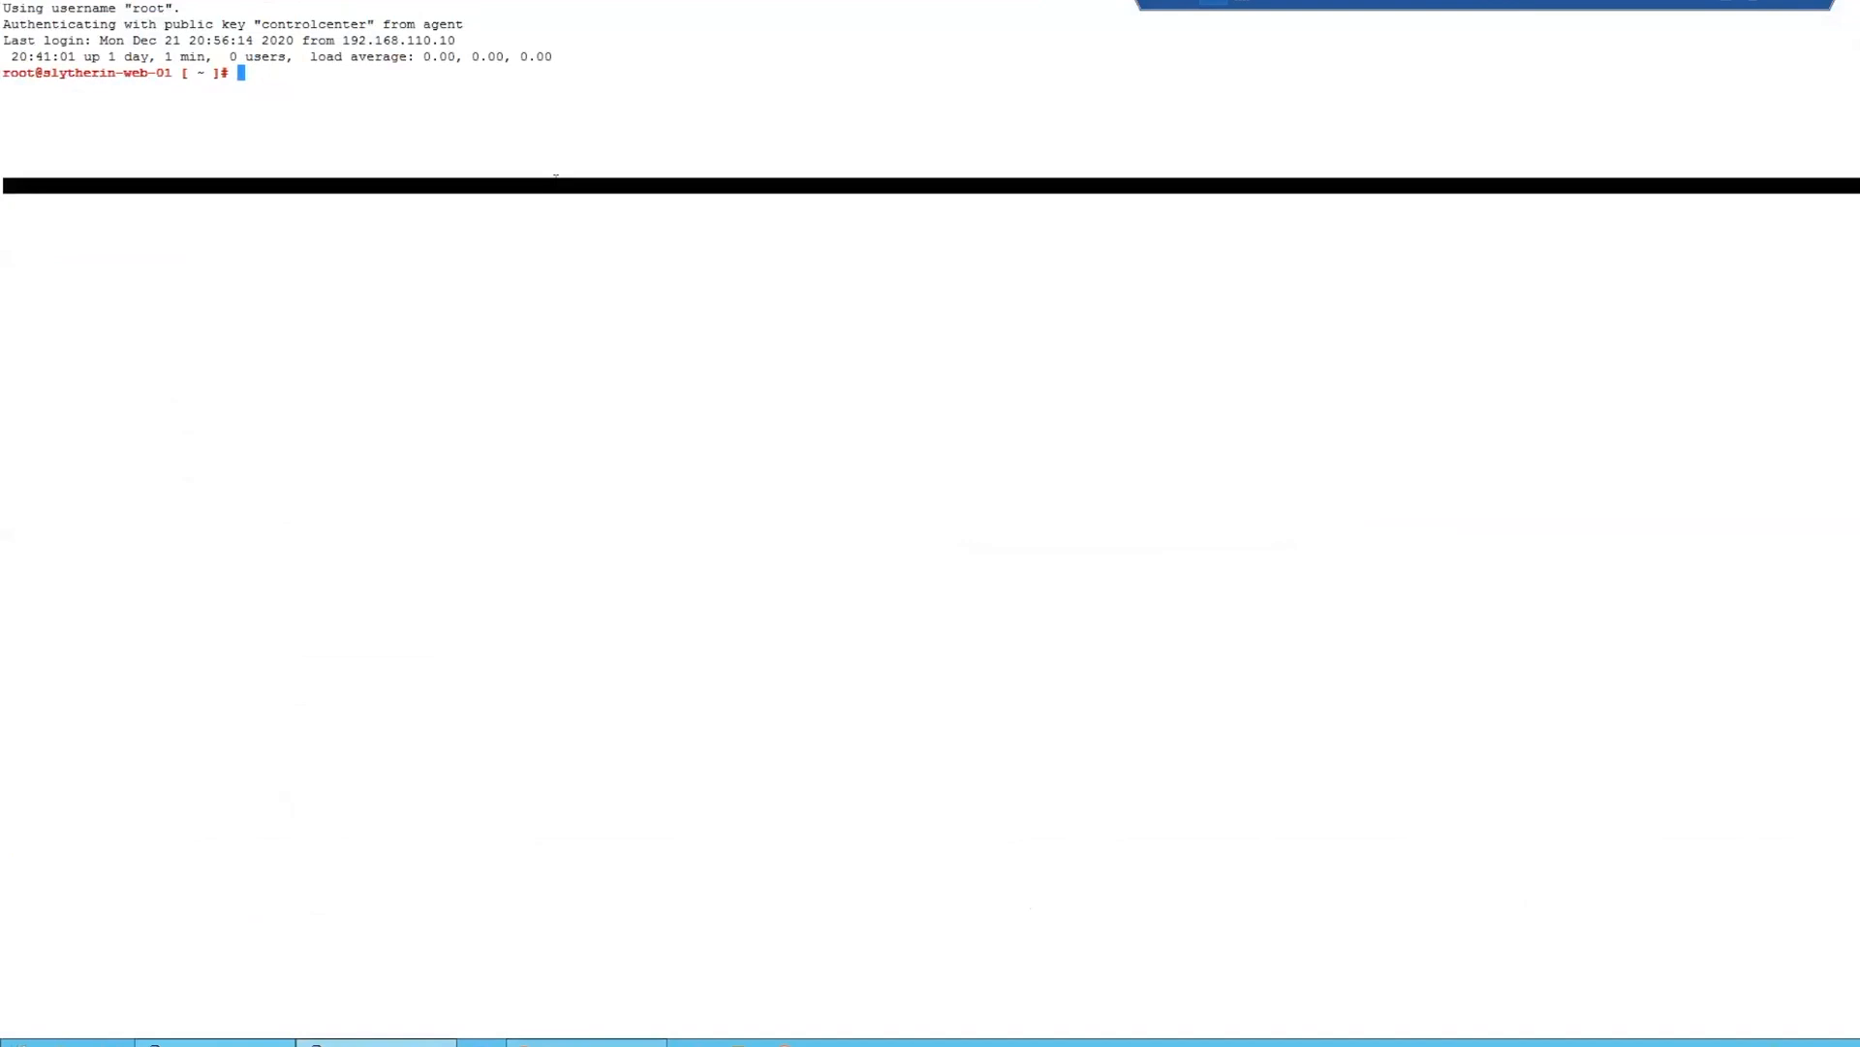
{"action": "type", "text": "ping 172.16.30.11"}
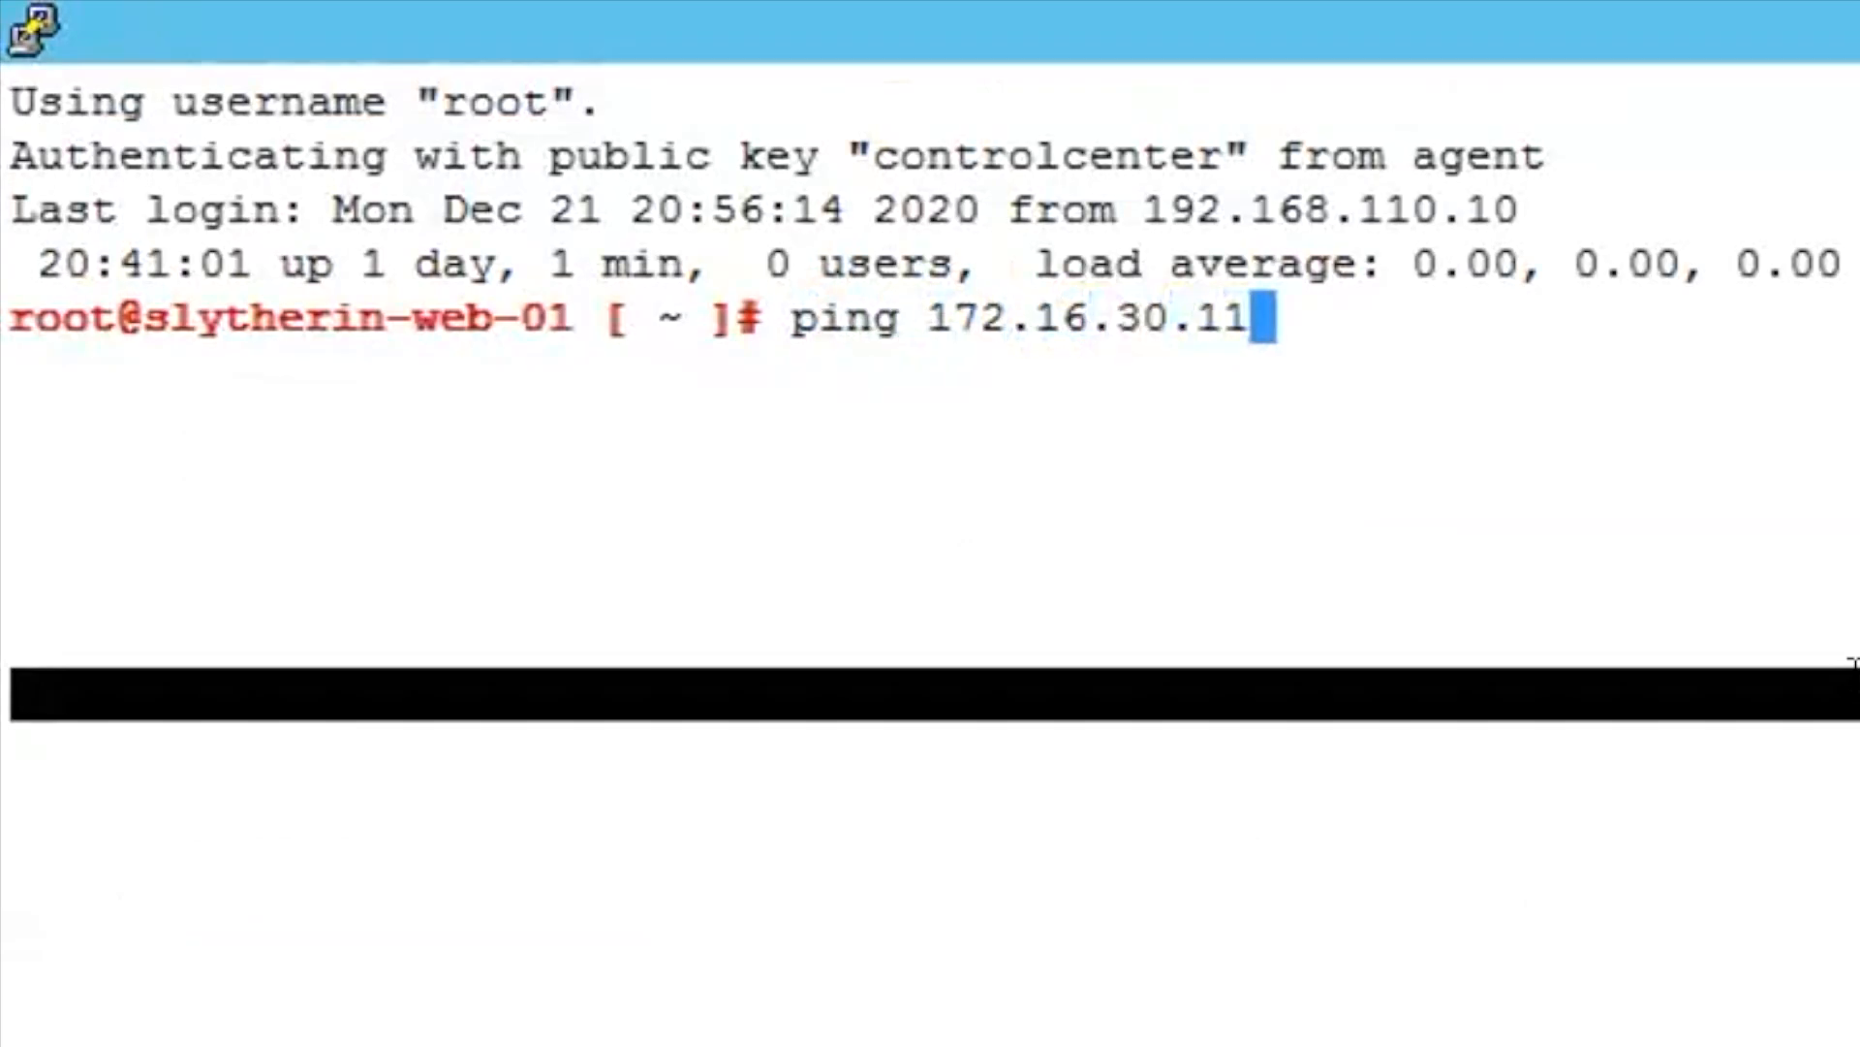
{"action": "key", "text": "Return"}
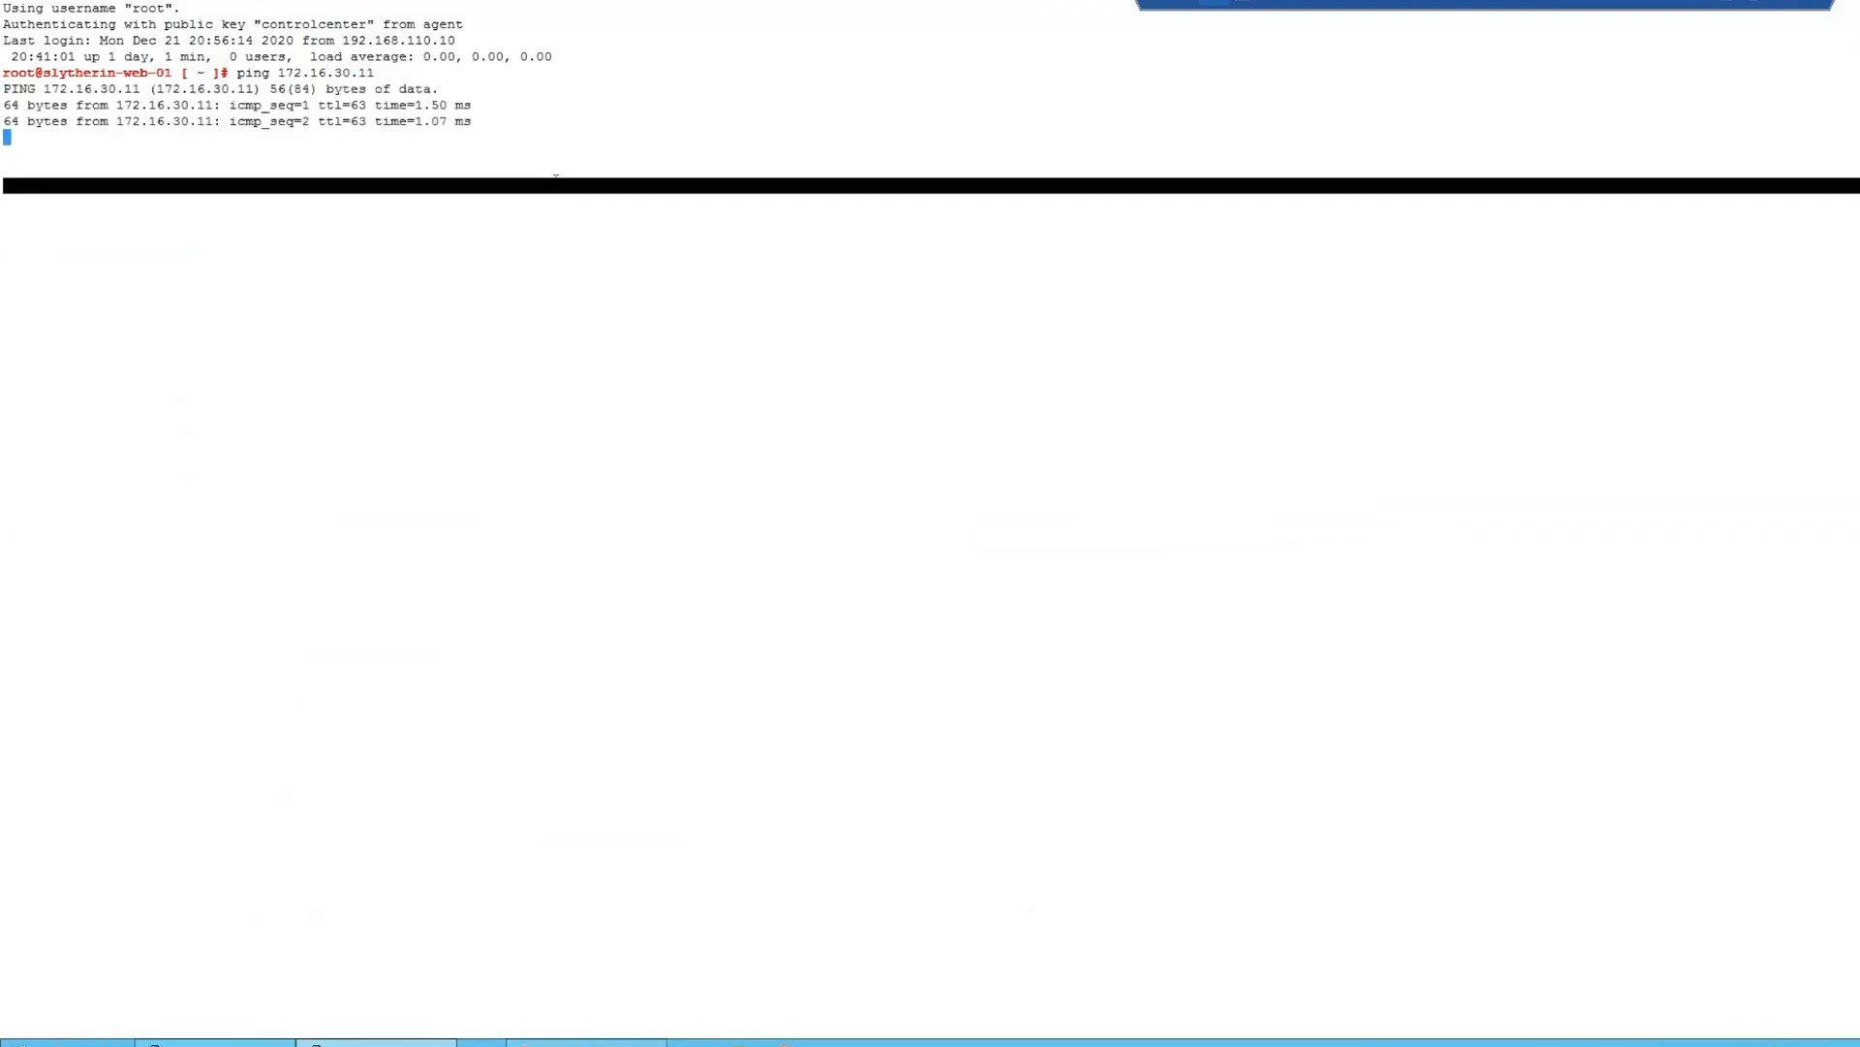
{"action": "key", "text": "ctrl+c"}
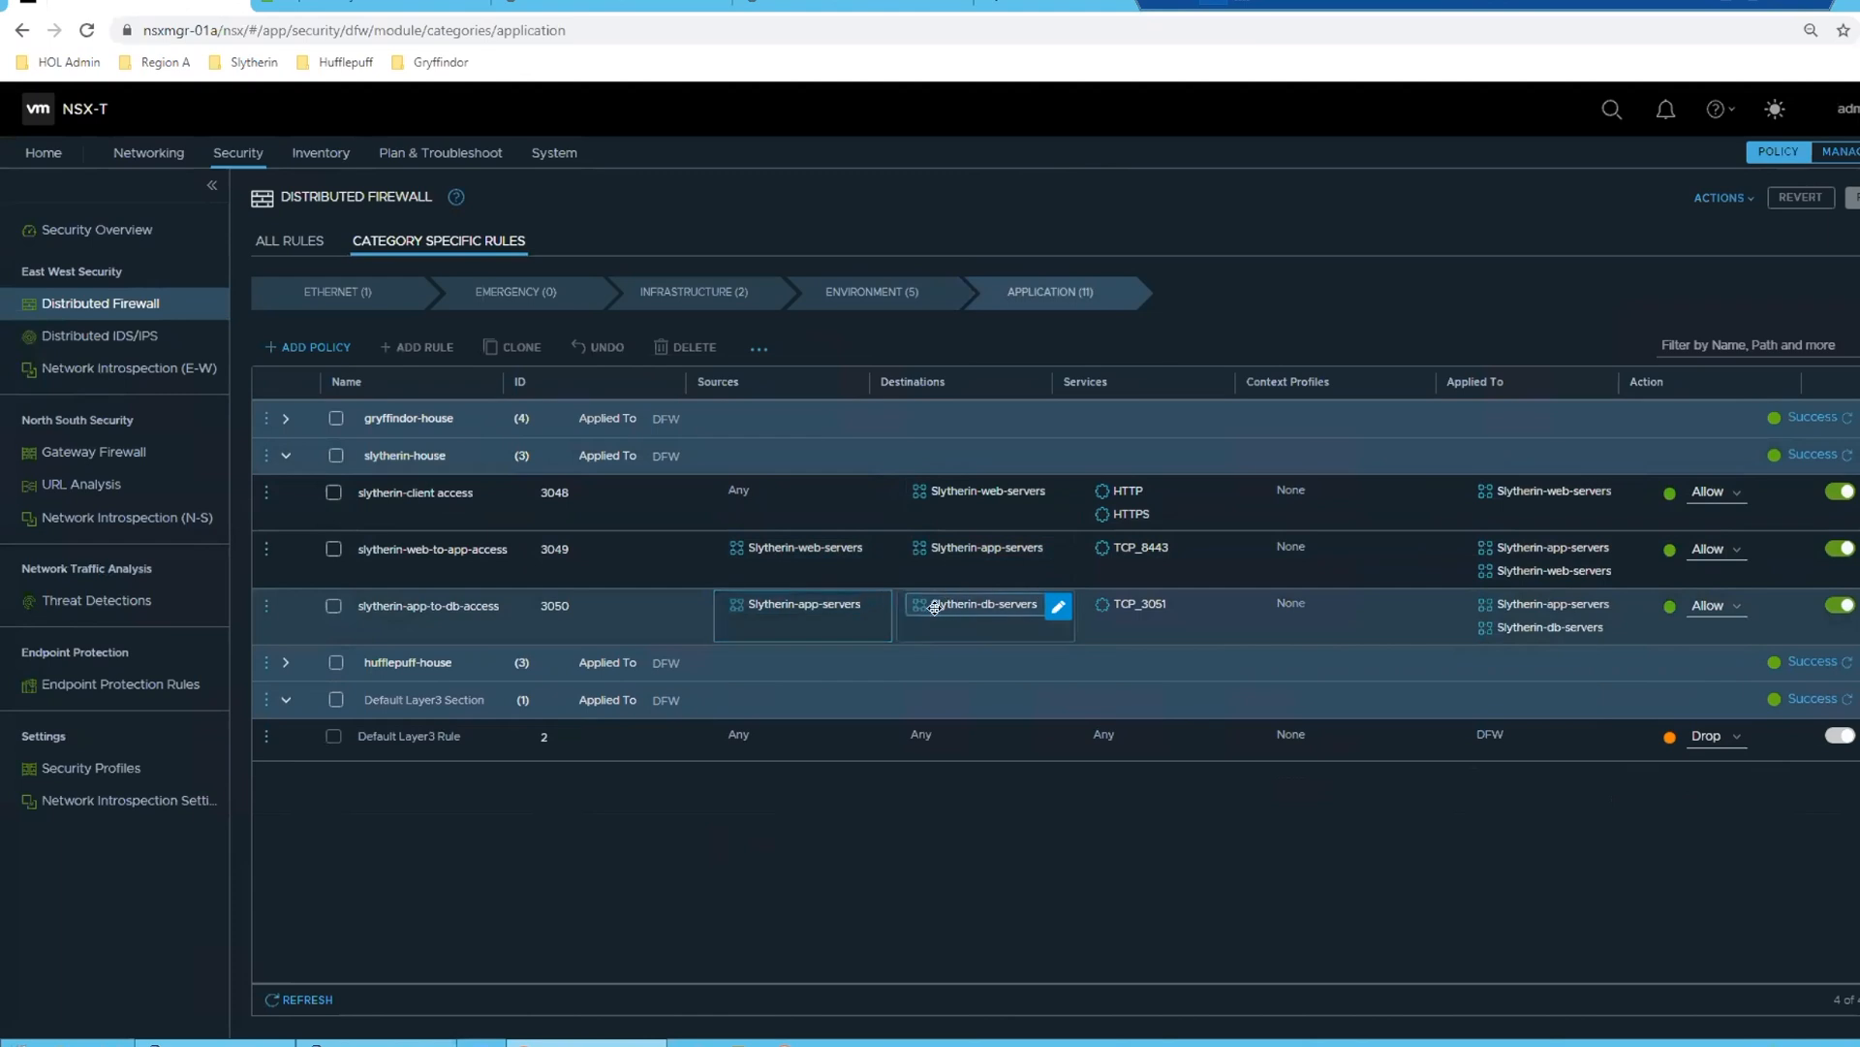
- Set the Slytherin Allow rule's action to Jump to Application in the NSX-T Environment category and publish the change
{"action": "left_click", "coordinate": [405, 1035]}
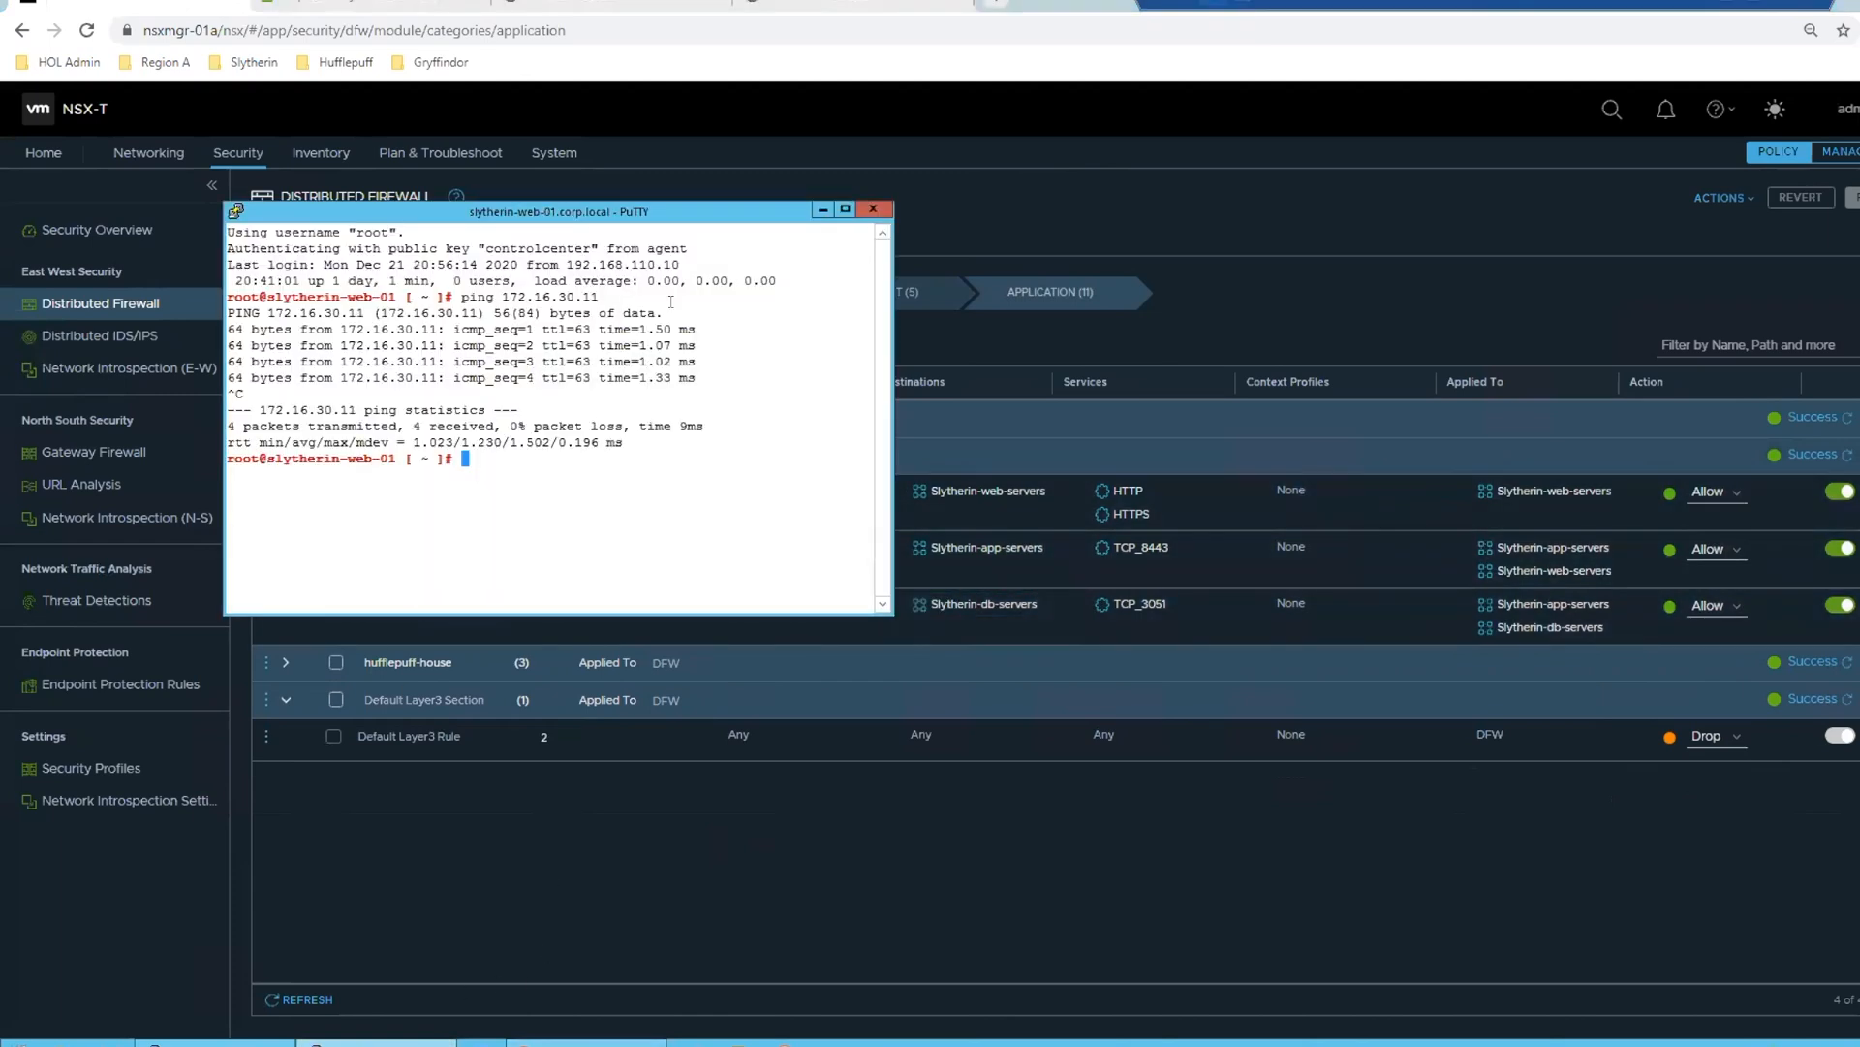
{"action": "left_click", "coordinate": [821, 208]}
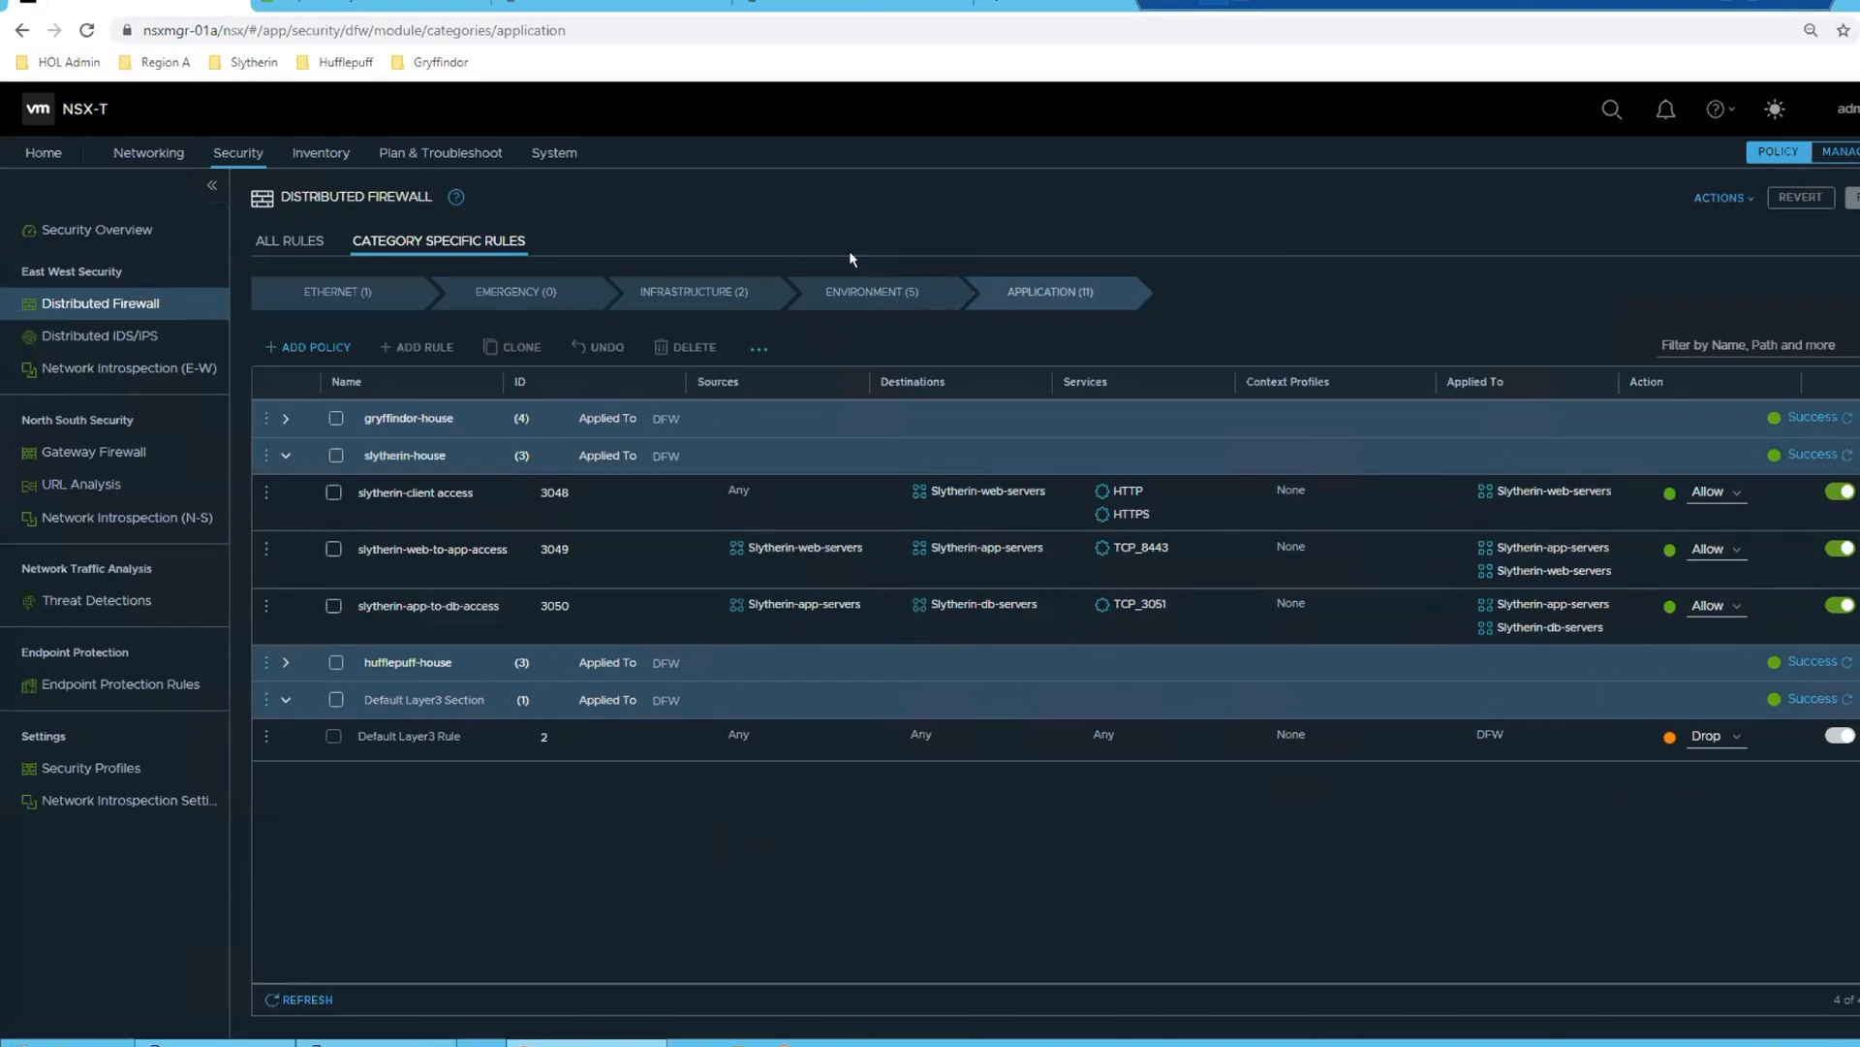
{"action": "left_click", "coordinate": [873, 291]}
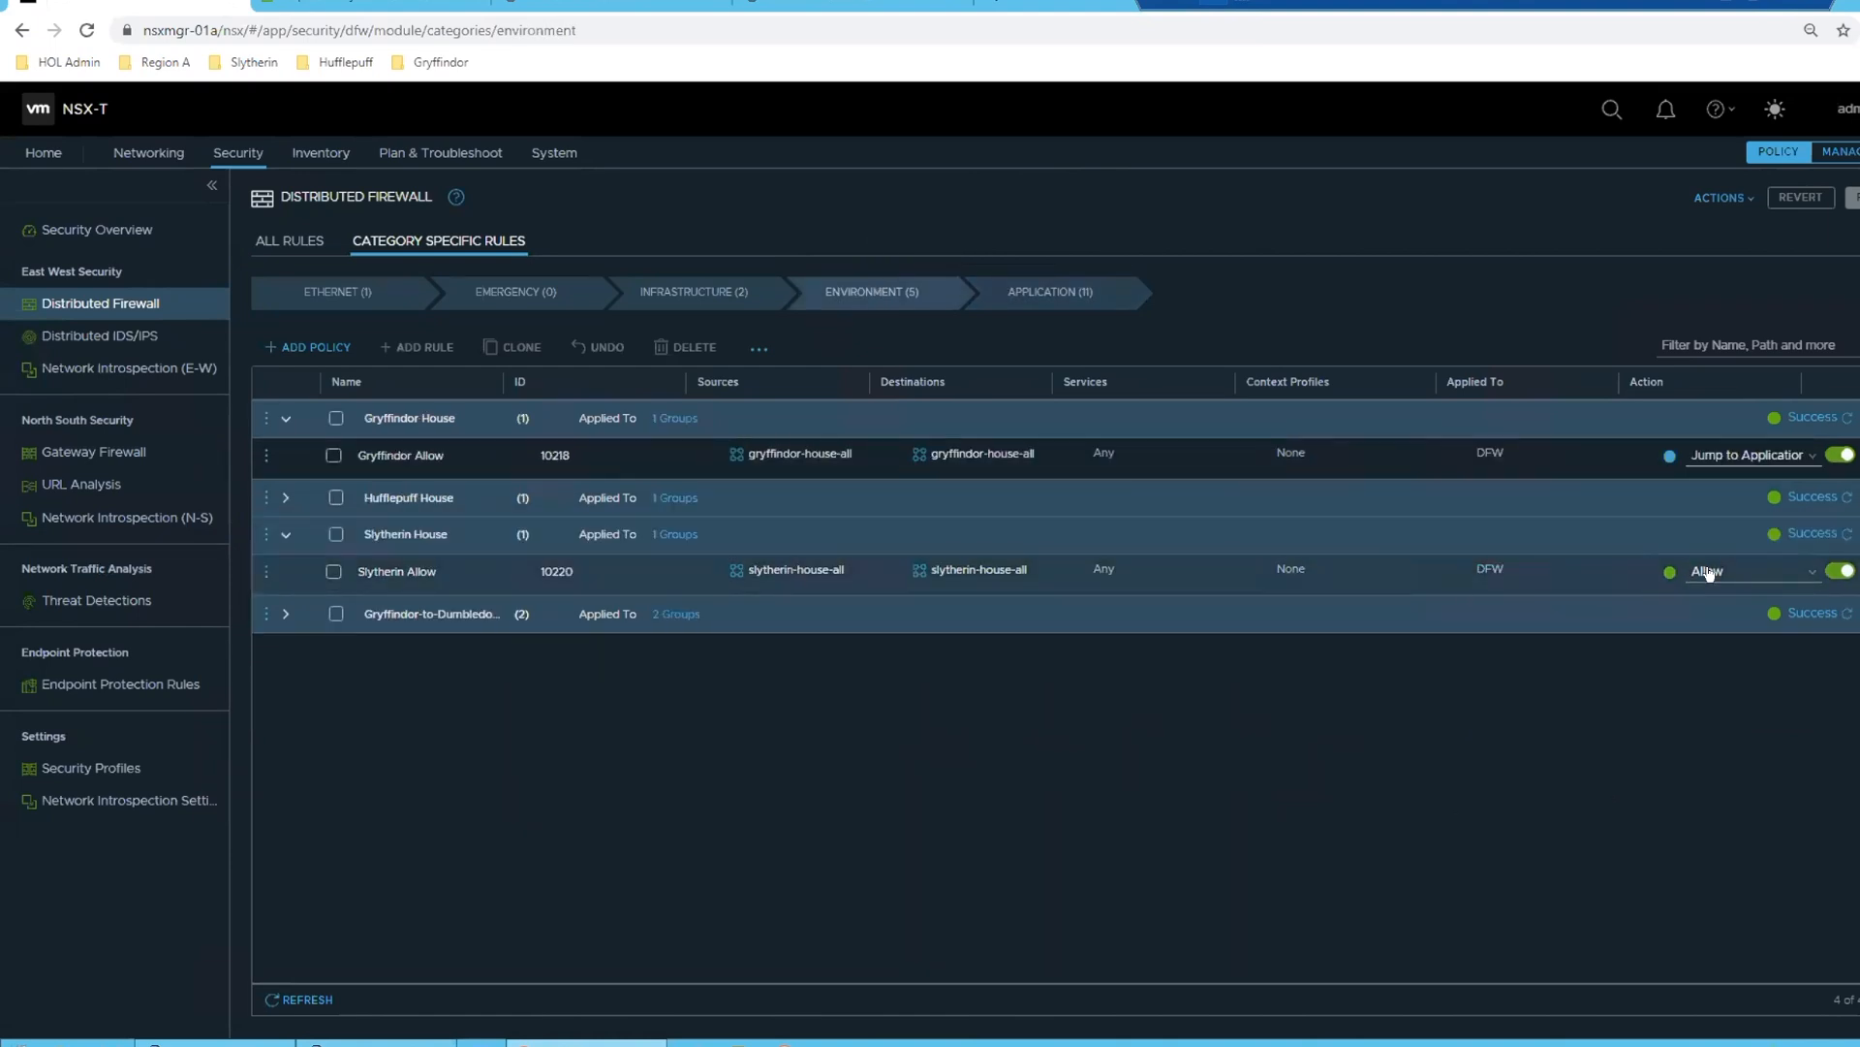
{"action": "left_click", "coordinate": [1708, 572]}
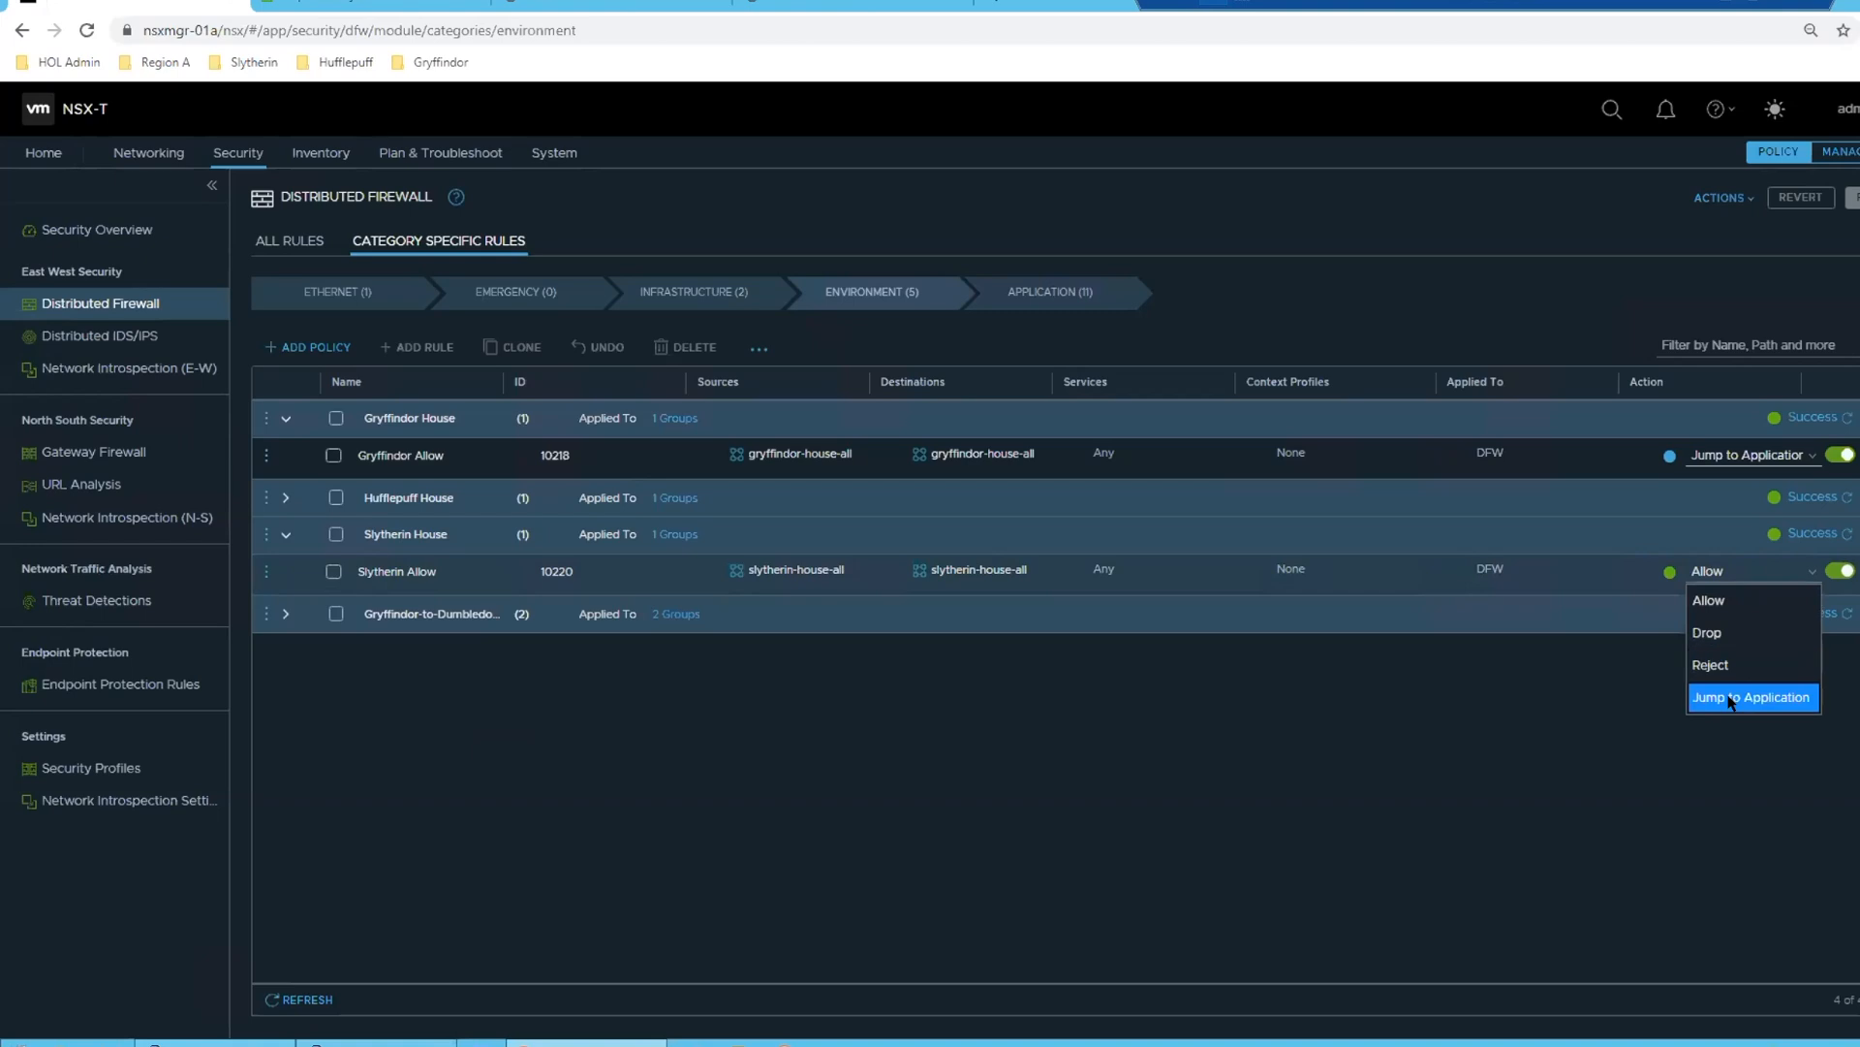
{"action": "left_click", "coordinate": [1318, 712]}
{"action": "left_click", "coordinate": [1853, 198]}
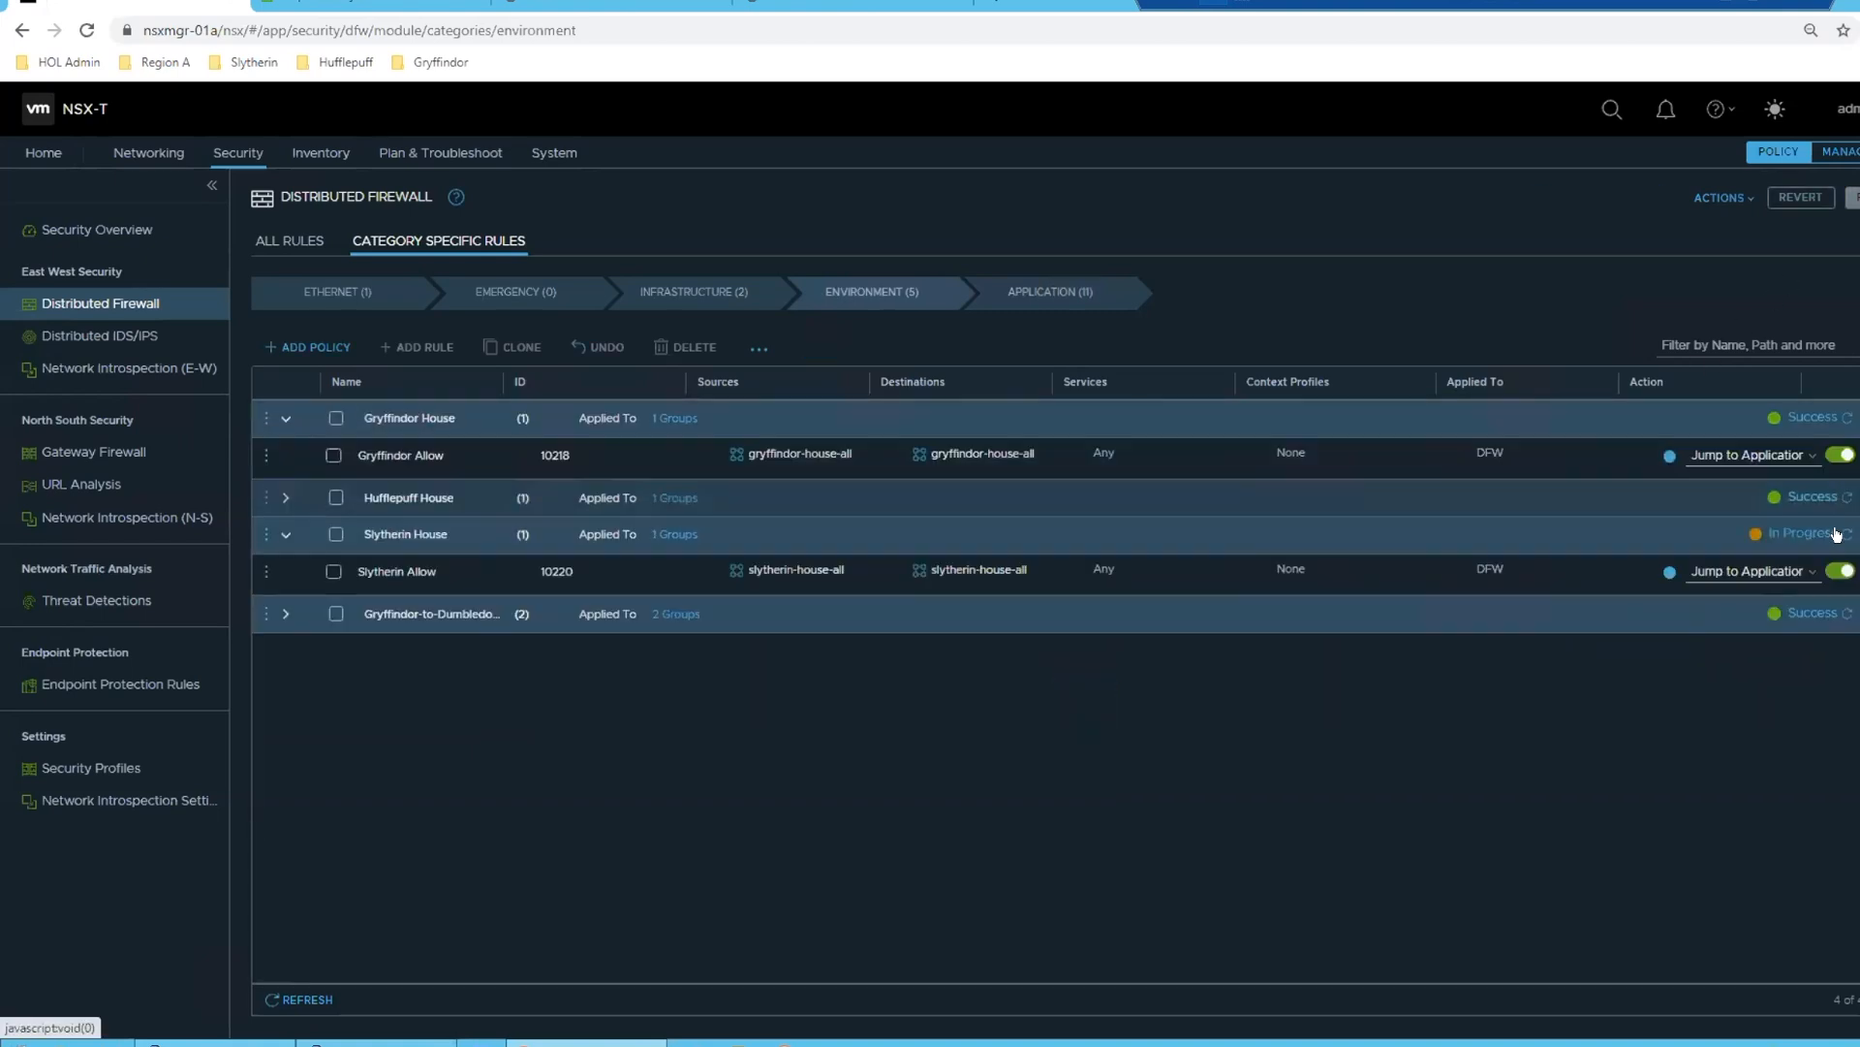
- Repeat the ping to 172.16.30.11 from the maximized slytherin-web-01 PuTTY session and stop it
{"action": "left_click", "coordinate": [376, 1043]}
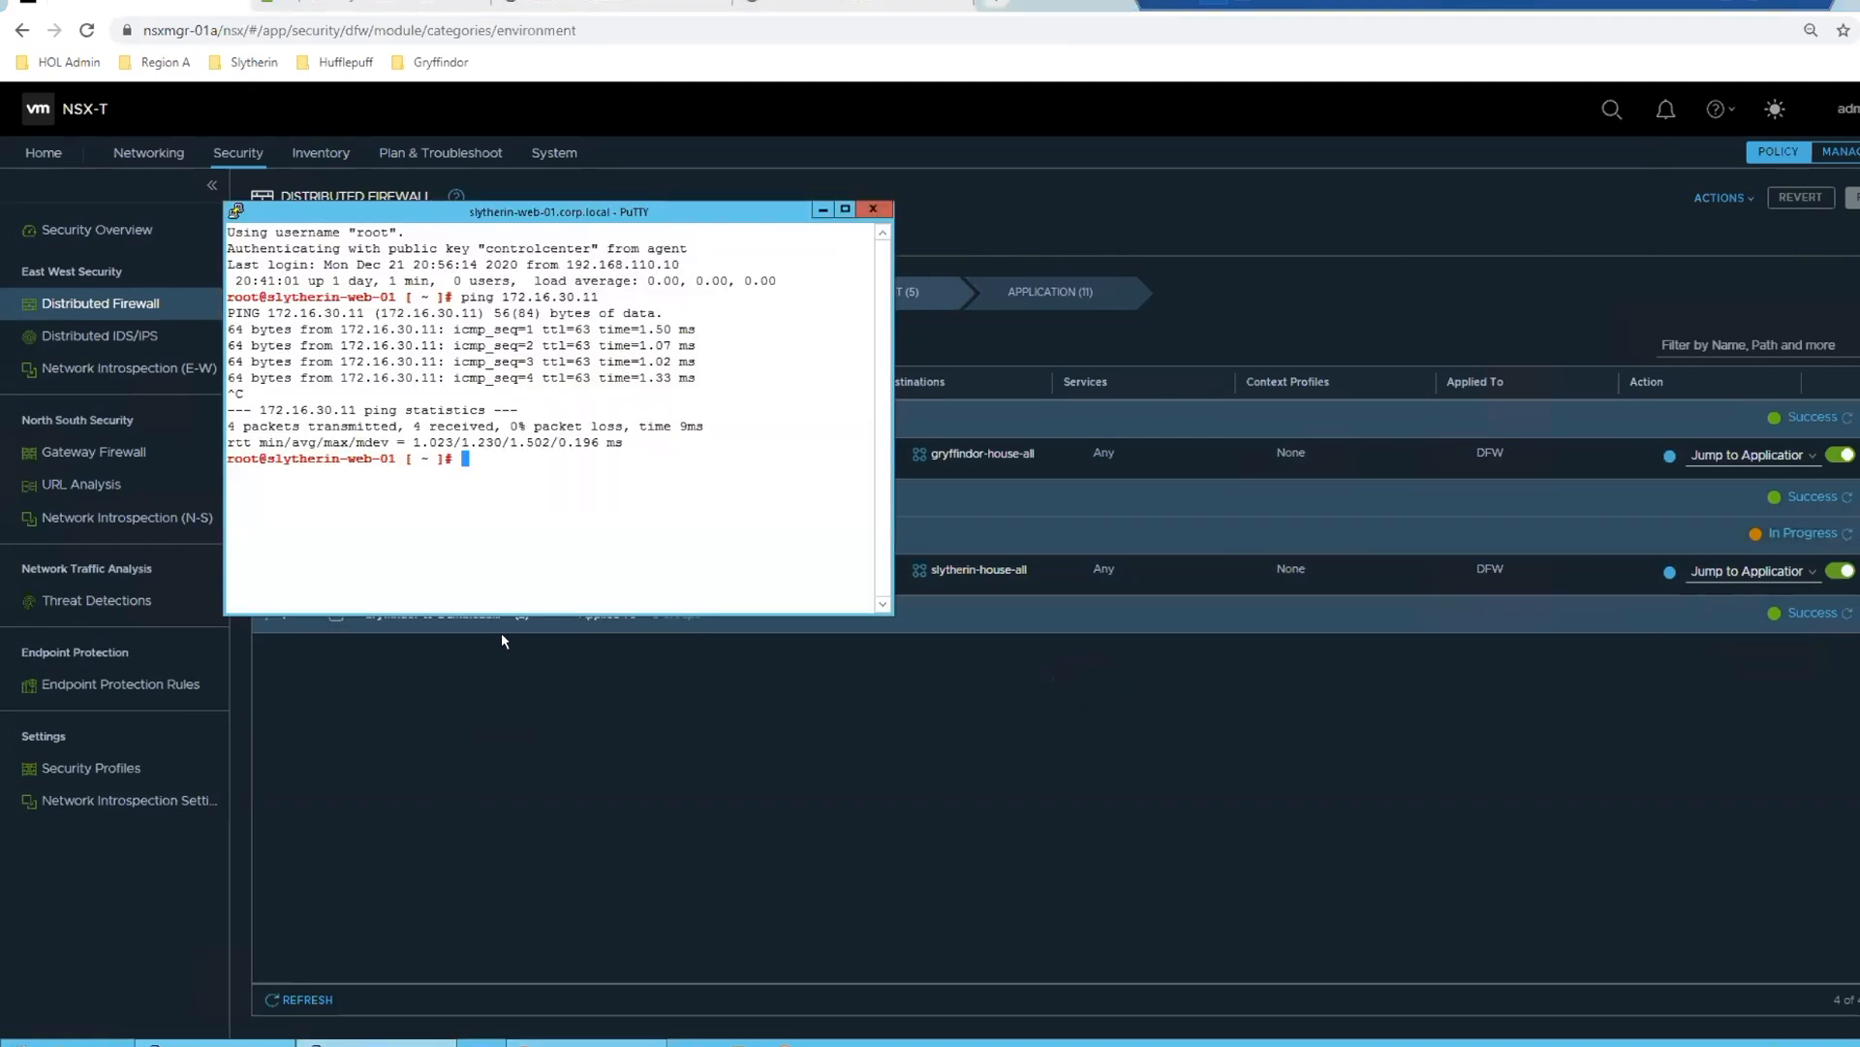
{"action": "left_click", "coordinate": [844, 209]}
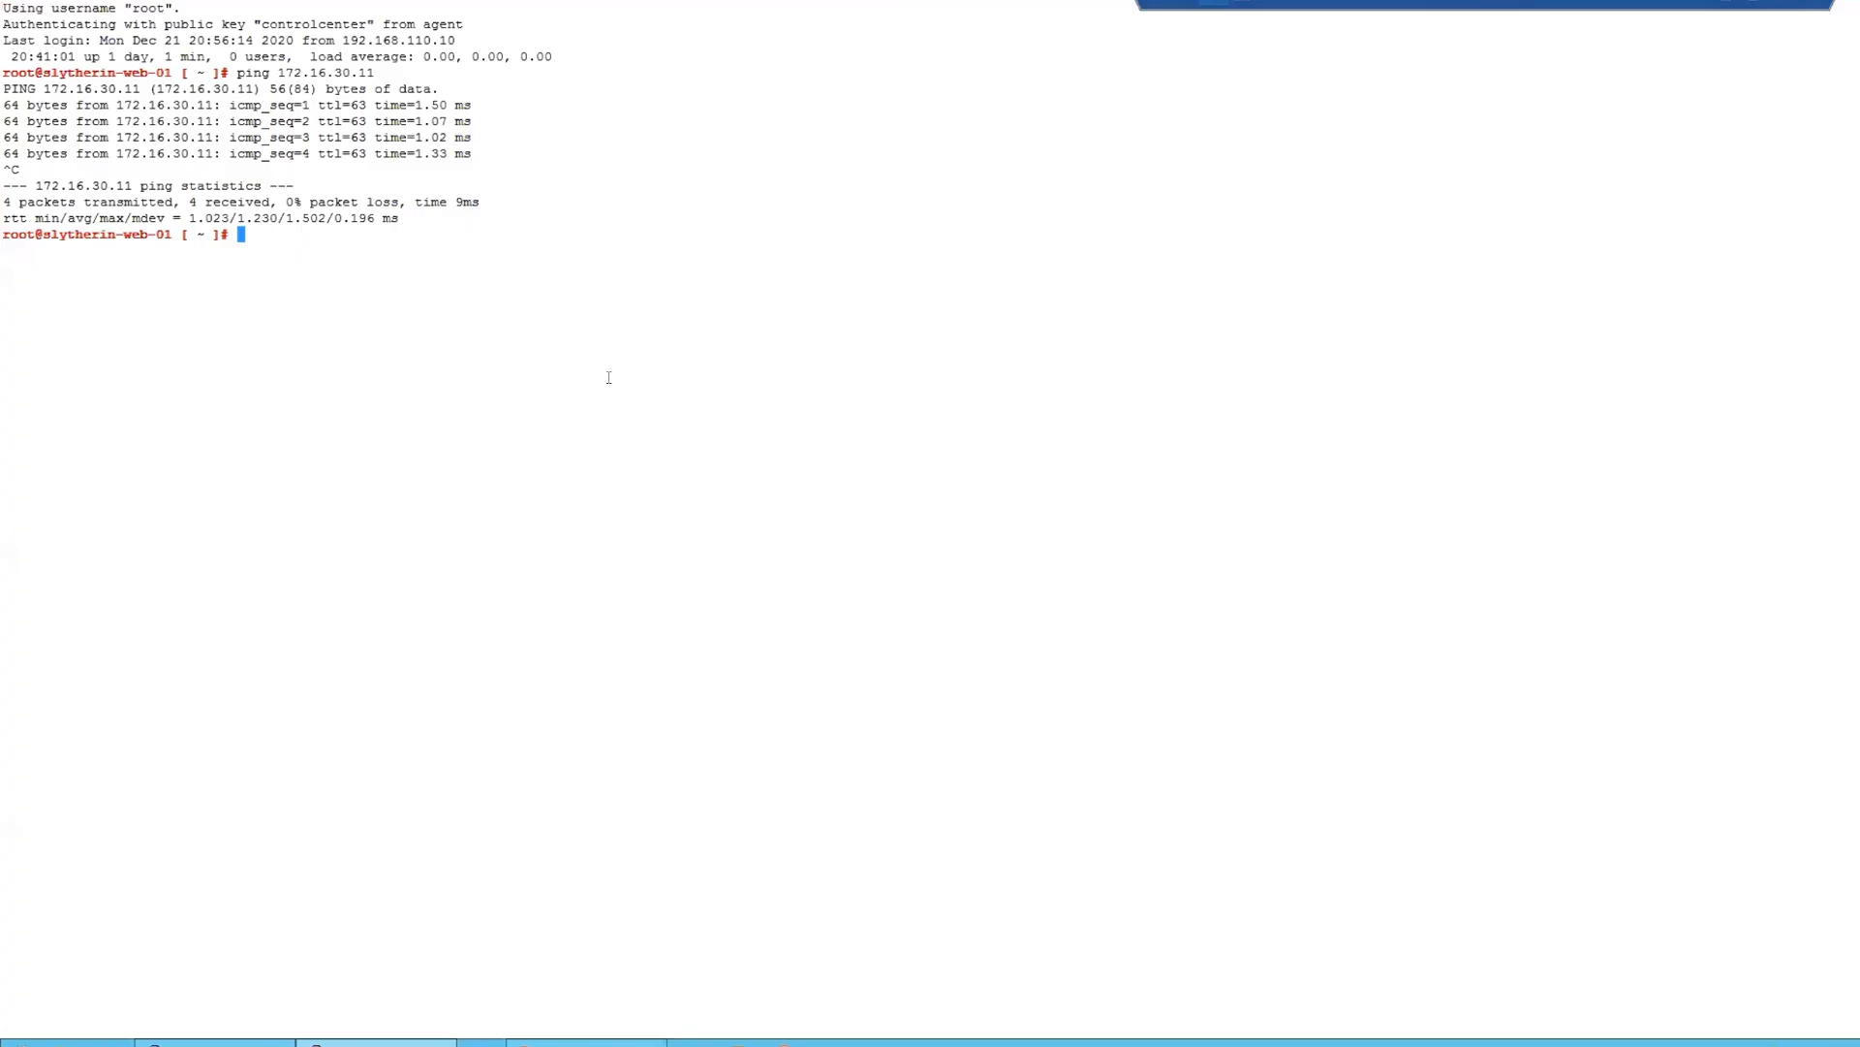
{"action": "key", "text": "Up"}
{"action": "key", "text": "Return"}
{"action": "key", "text": "ctrl+c"}
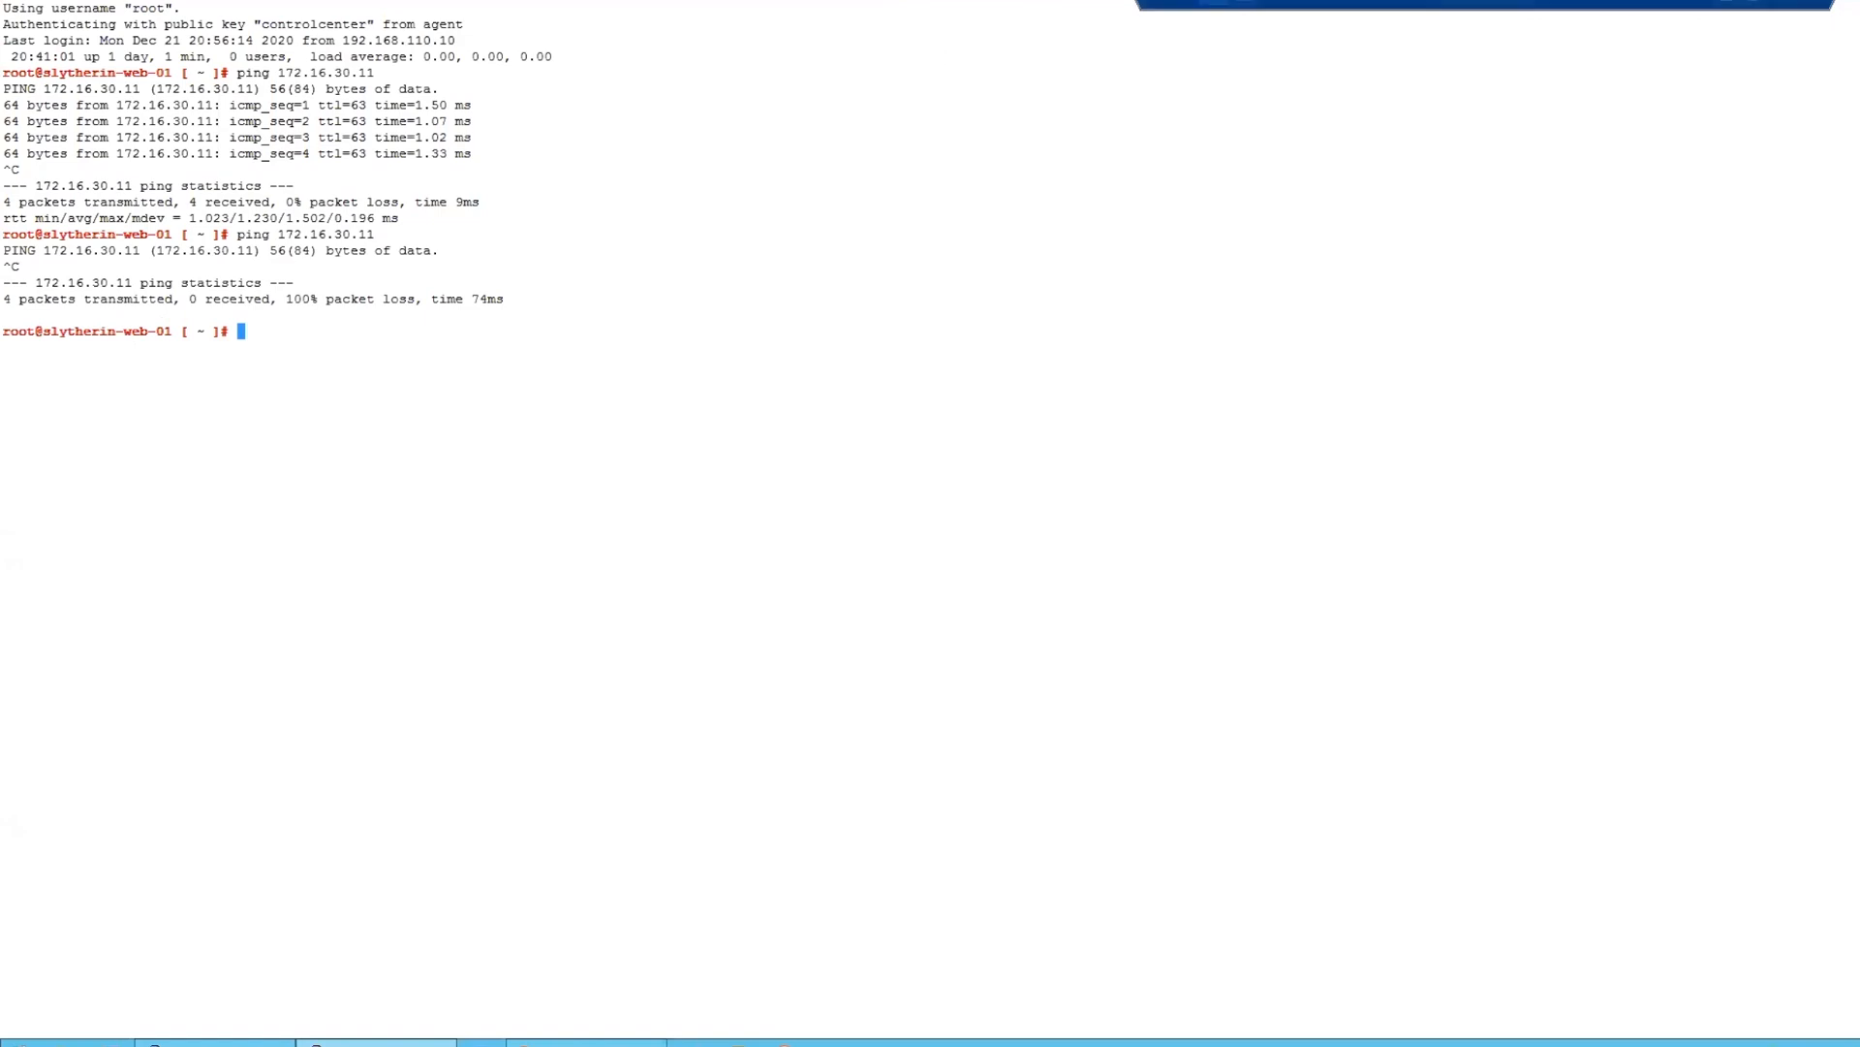
- Look up Gryffindor-web's IP address in the vSphere Client, ping 10.0.1.11 from the slytherin-web-01 session, and stop the ping
{"action": "left_click", "coordinate": [586, 1043]}
{"action": "left_click", "coordinate": [1034, 291]}
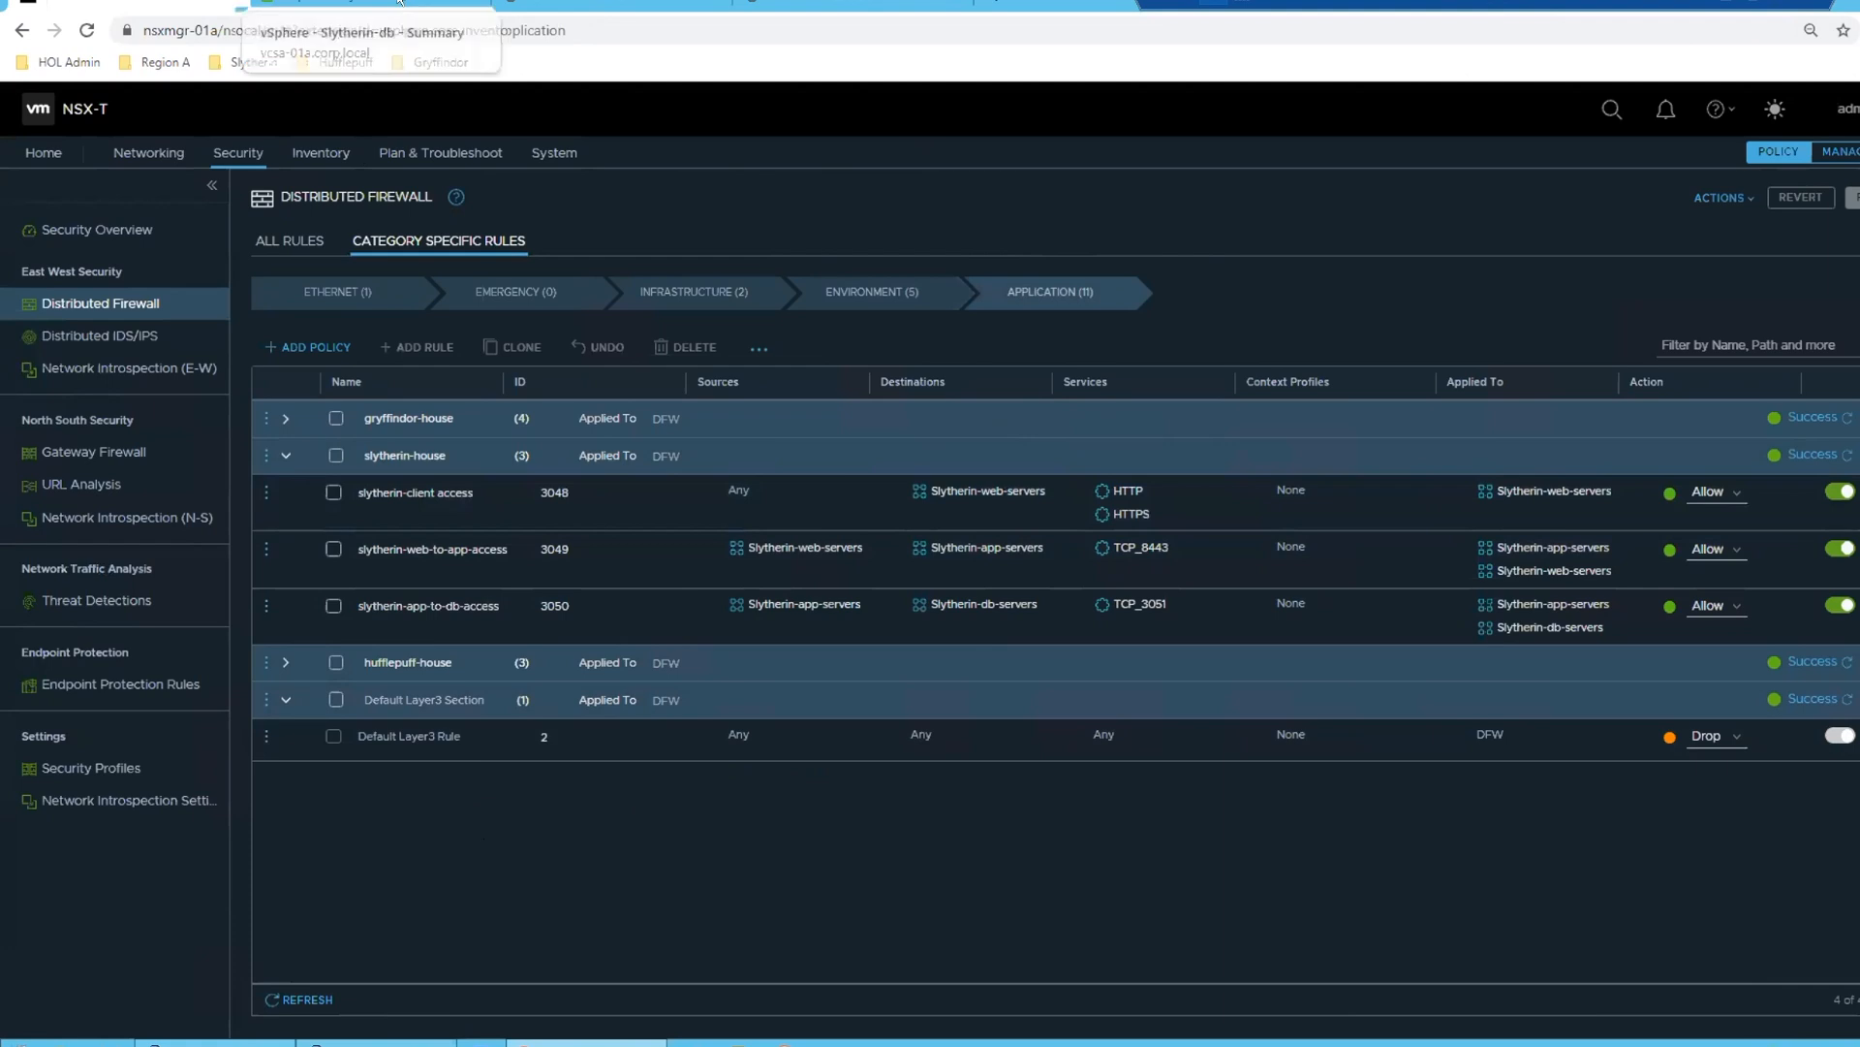
{"action": "left_click", "coordinate": [366, 3]}
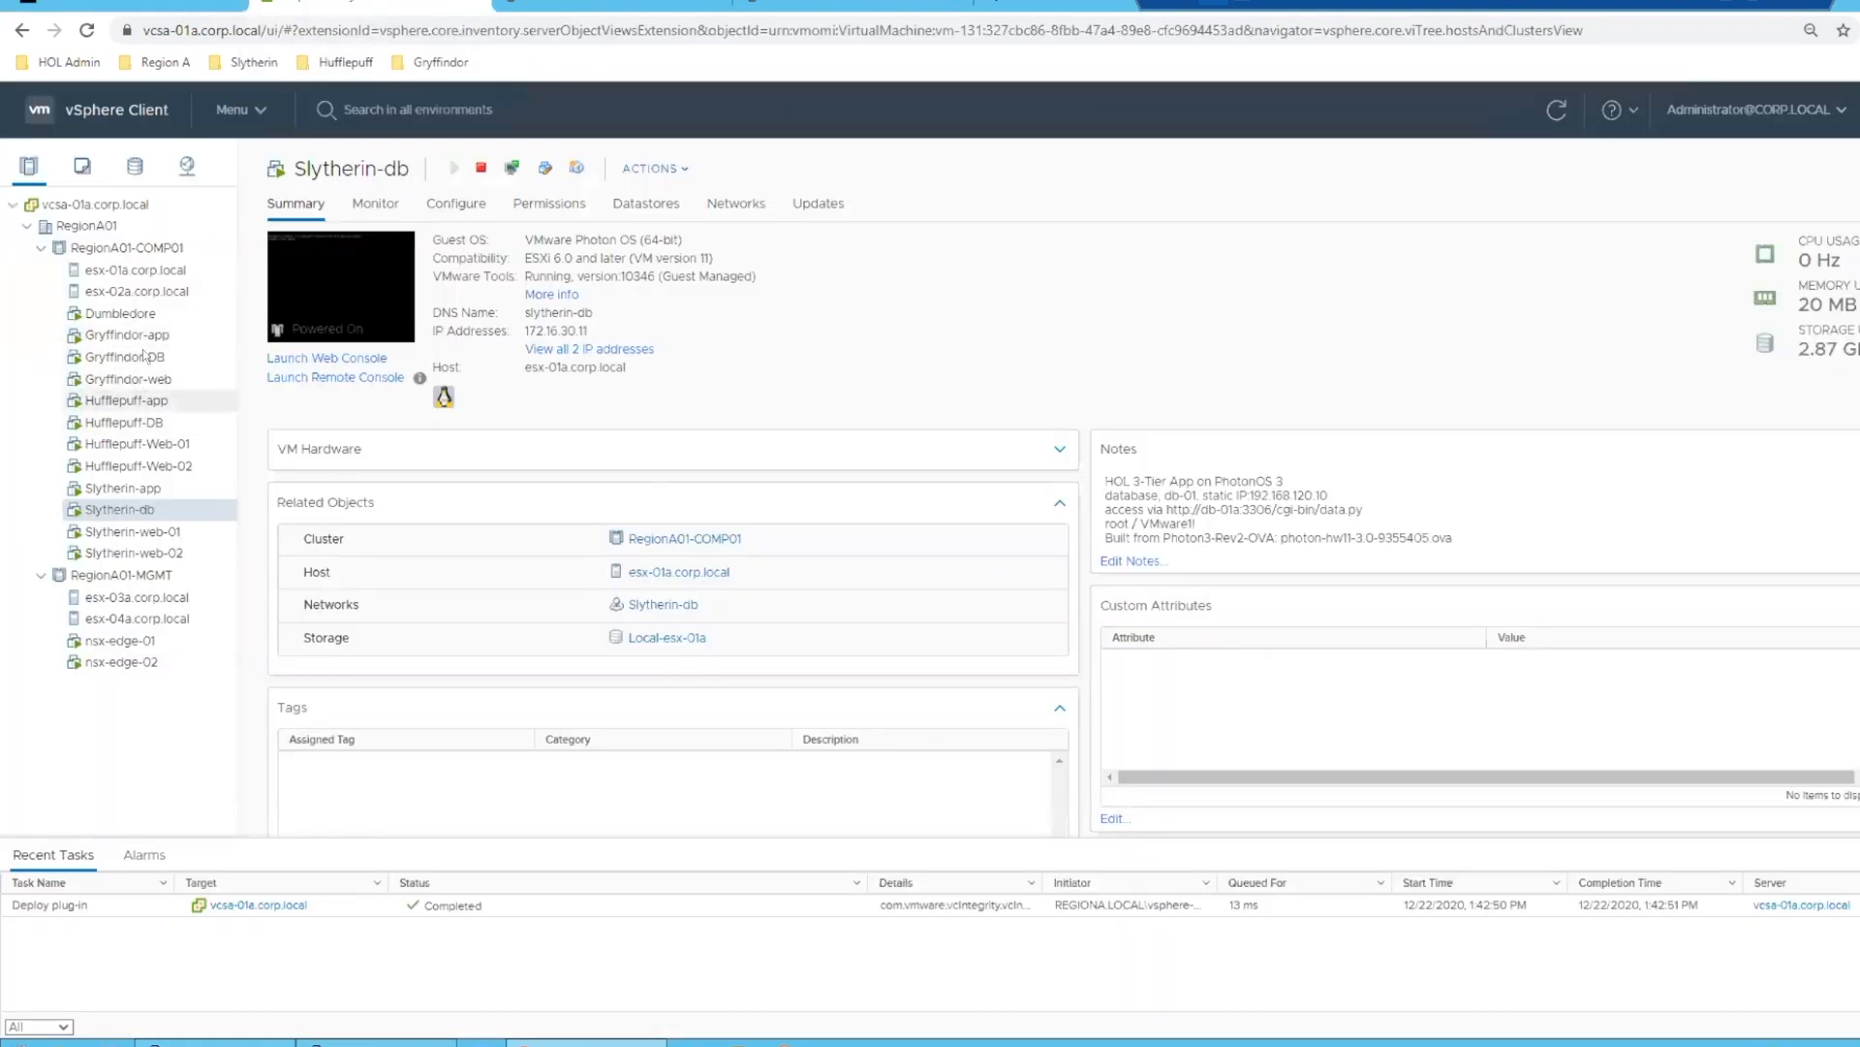
{"action": "left_click", "coordinate": [145, 379]}
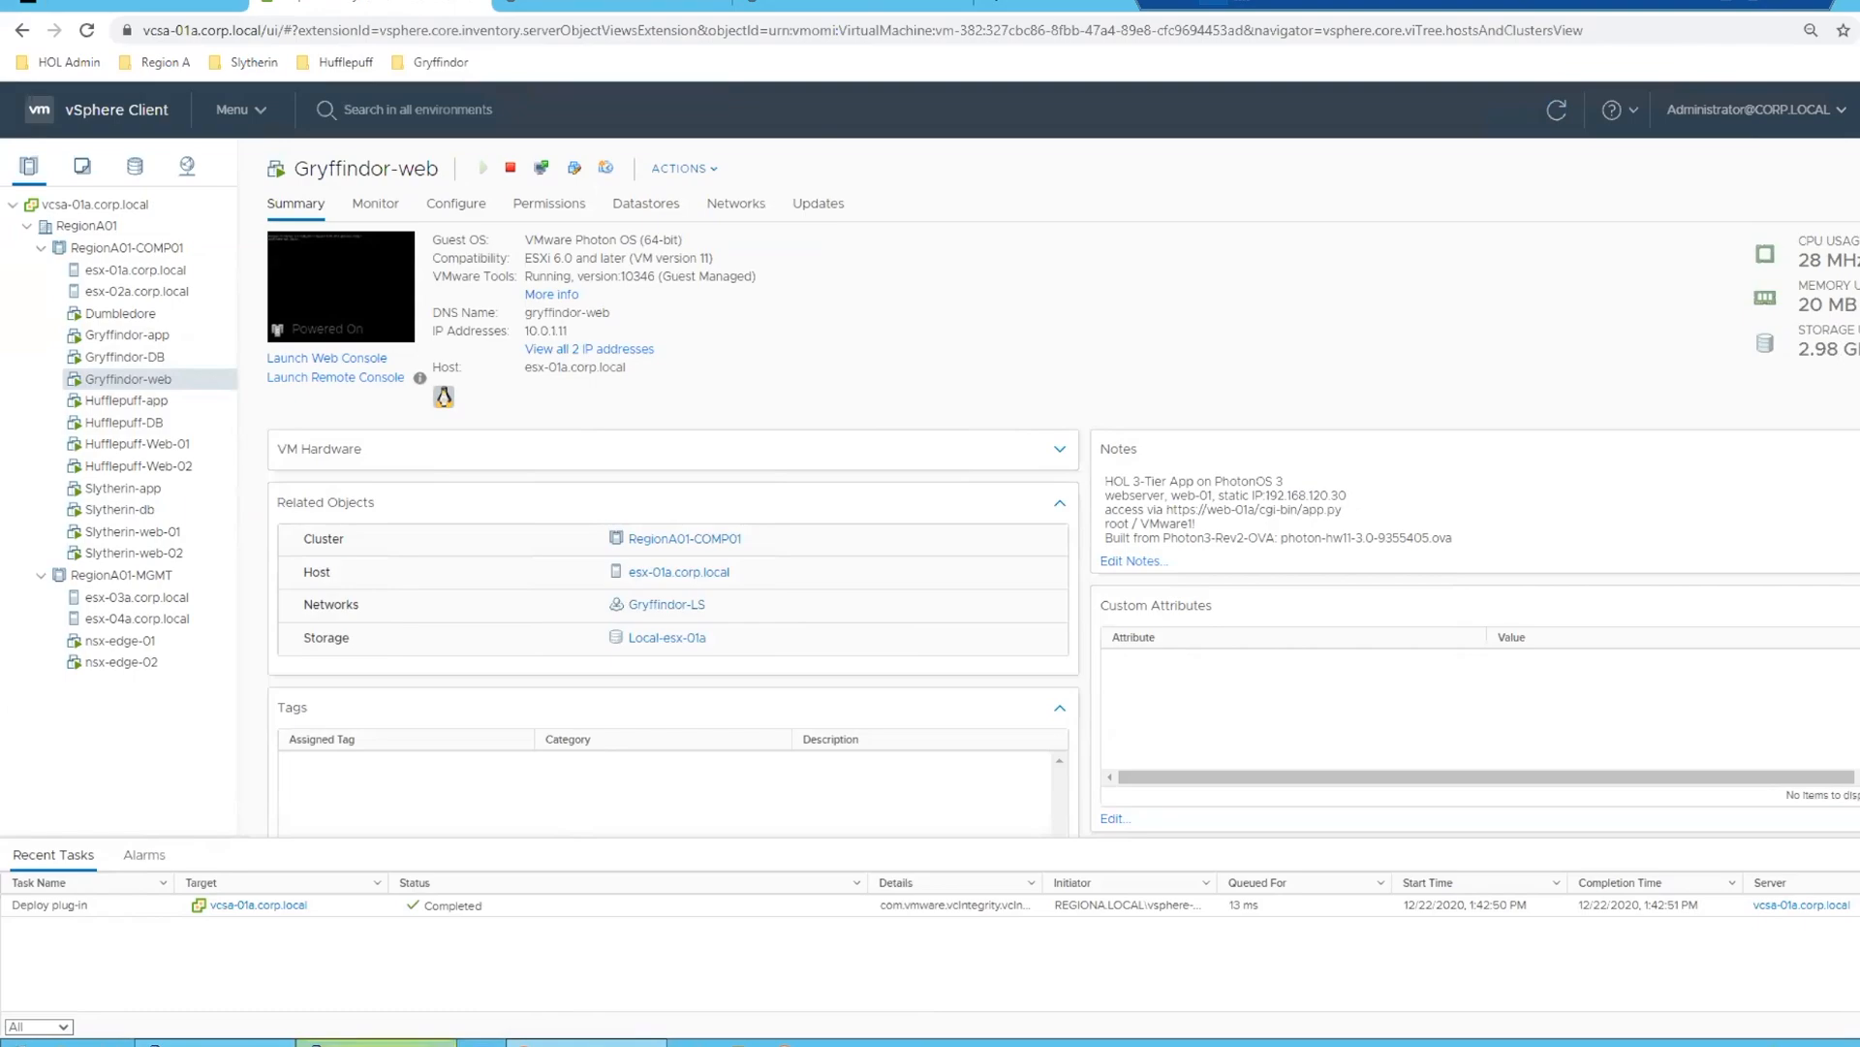
{"action": "left_click", "coordinate": [376, 1042]}
{"action": "key", "text": "Return"}
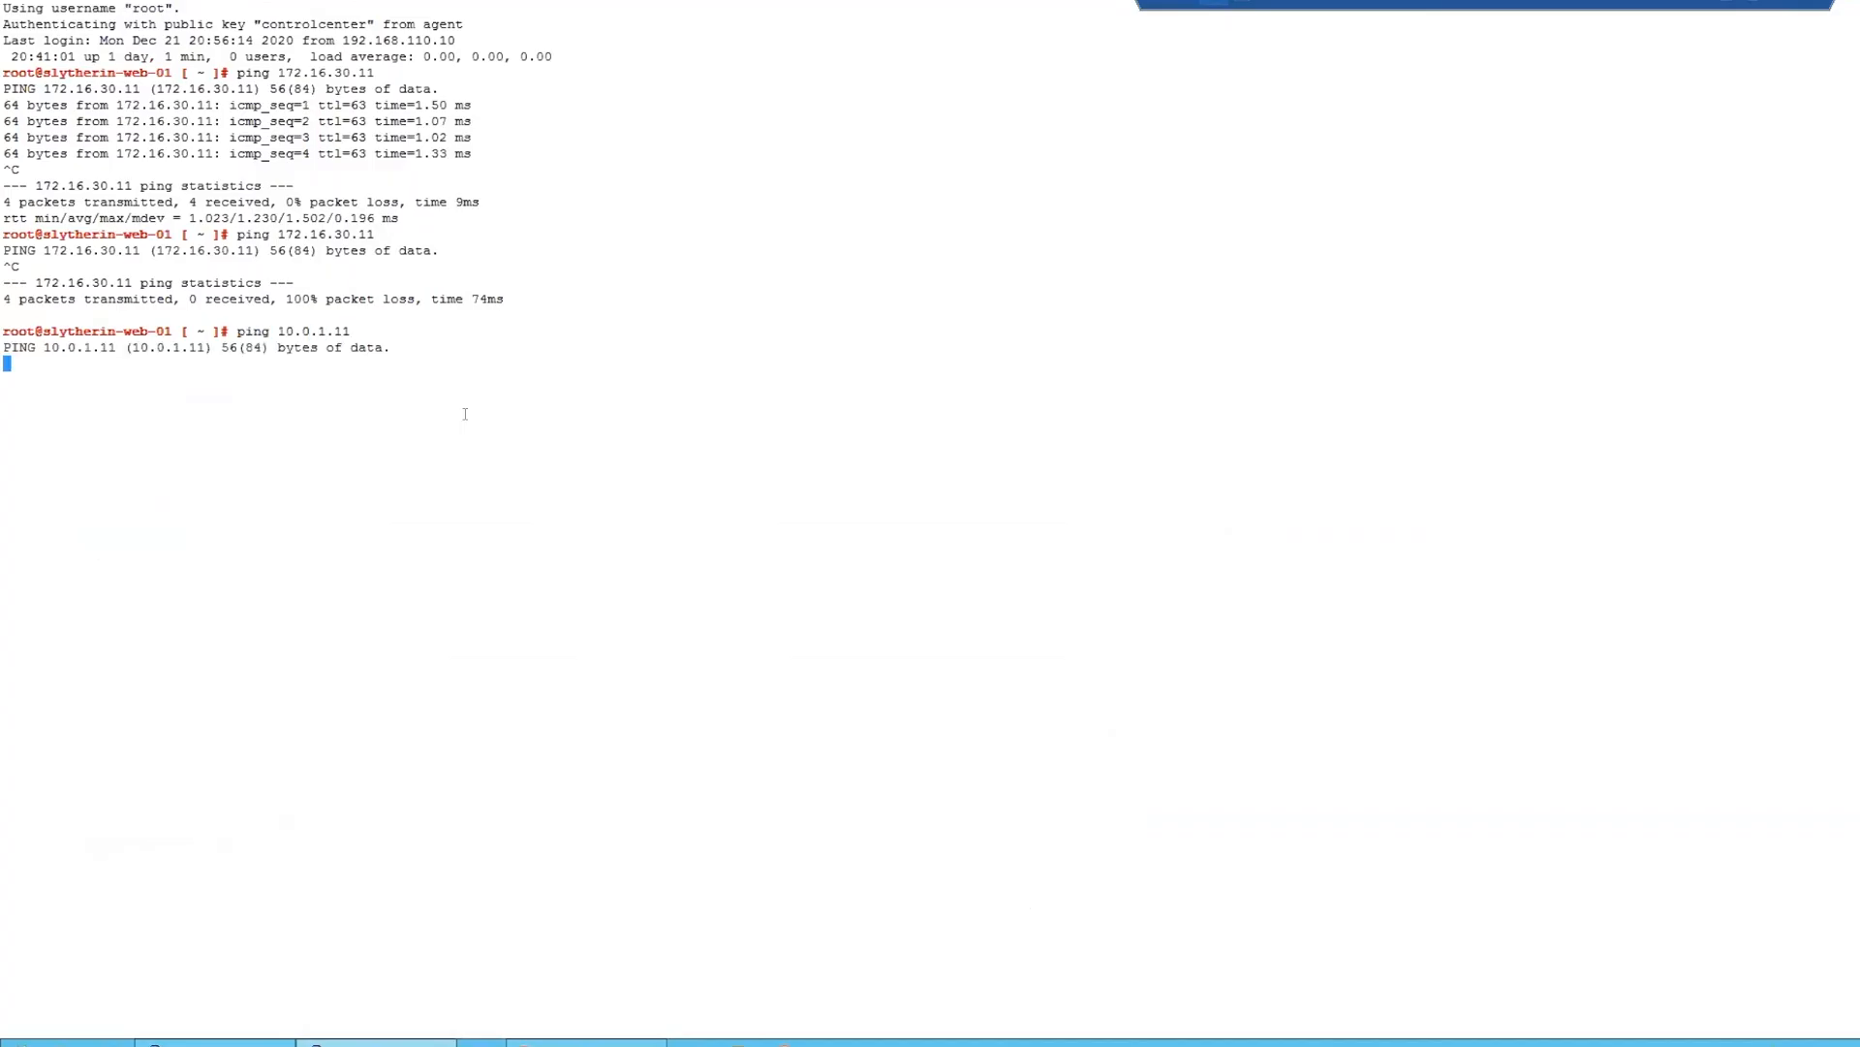
{"action": "key", "text": "ctrl+c"}
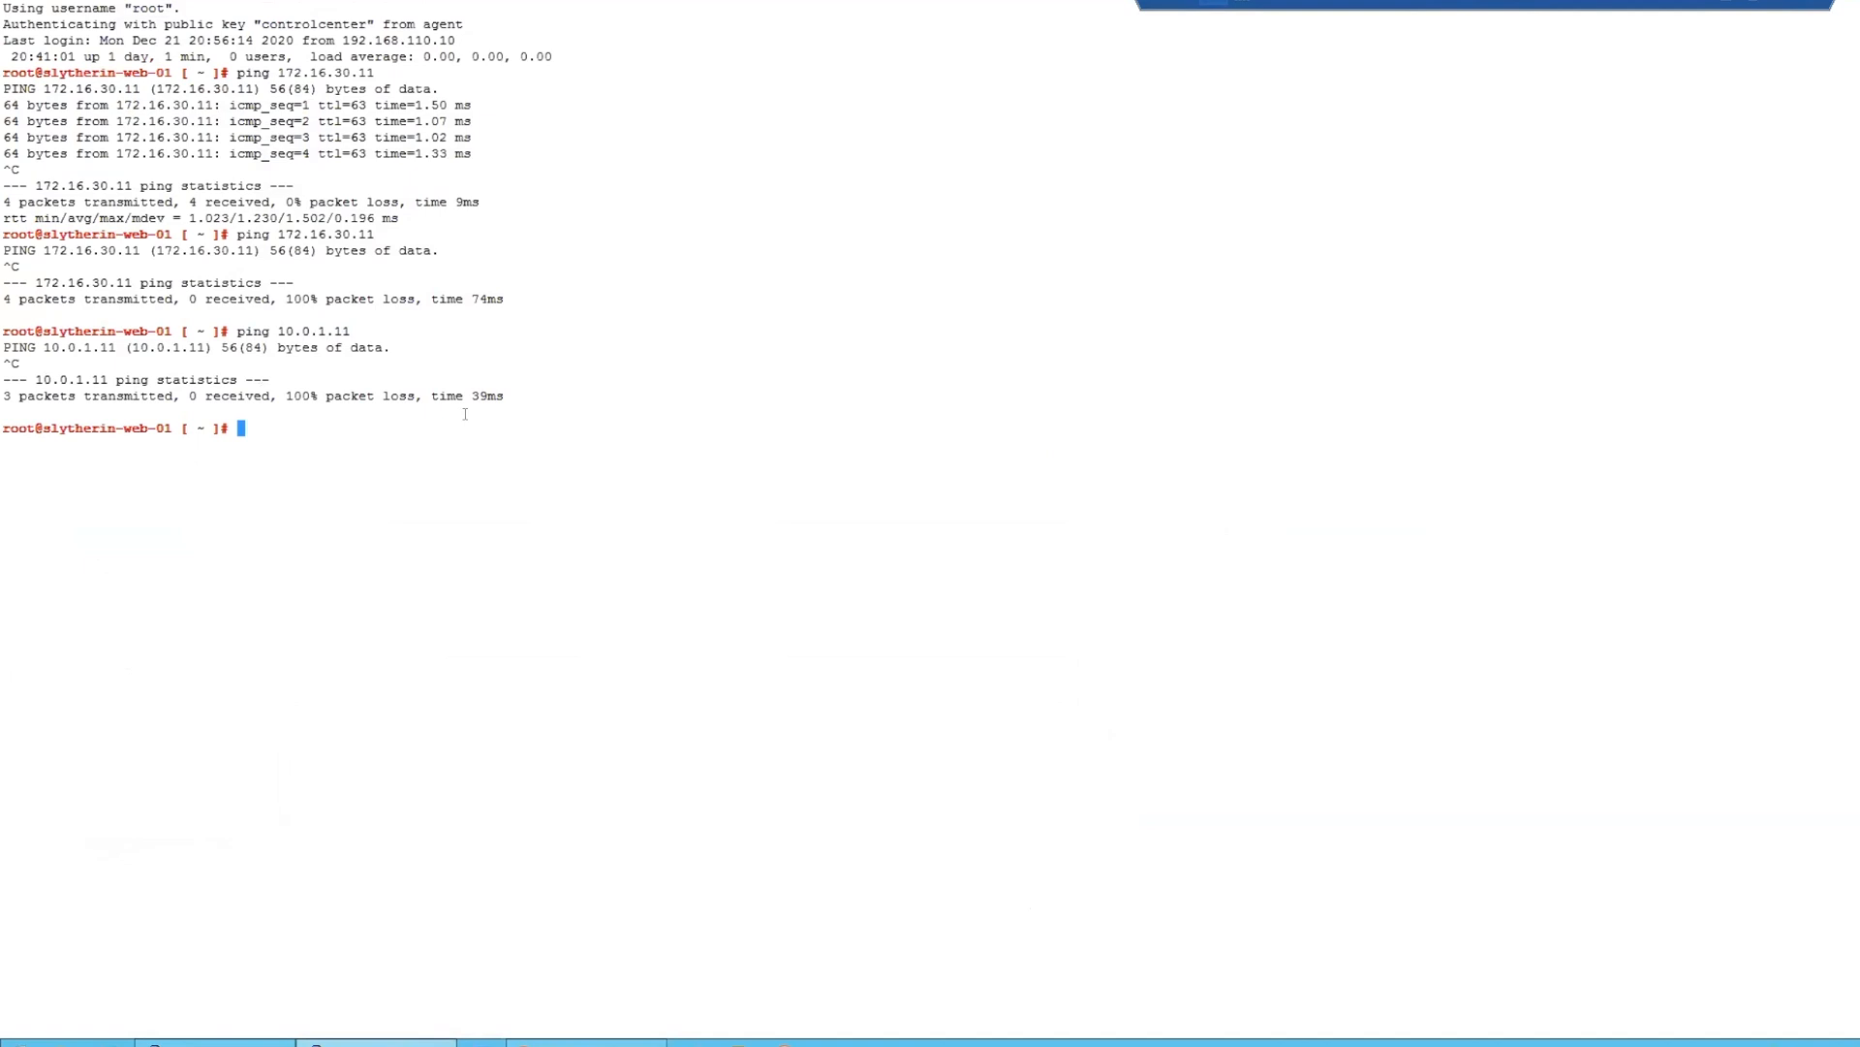
- Test web access by reopening the bookmarked slytherin-web-01.corp.local site in each of the two open Slytherin browser tabs
{"action": "left_click", "coordinate": [588, 1043]}
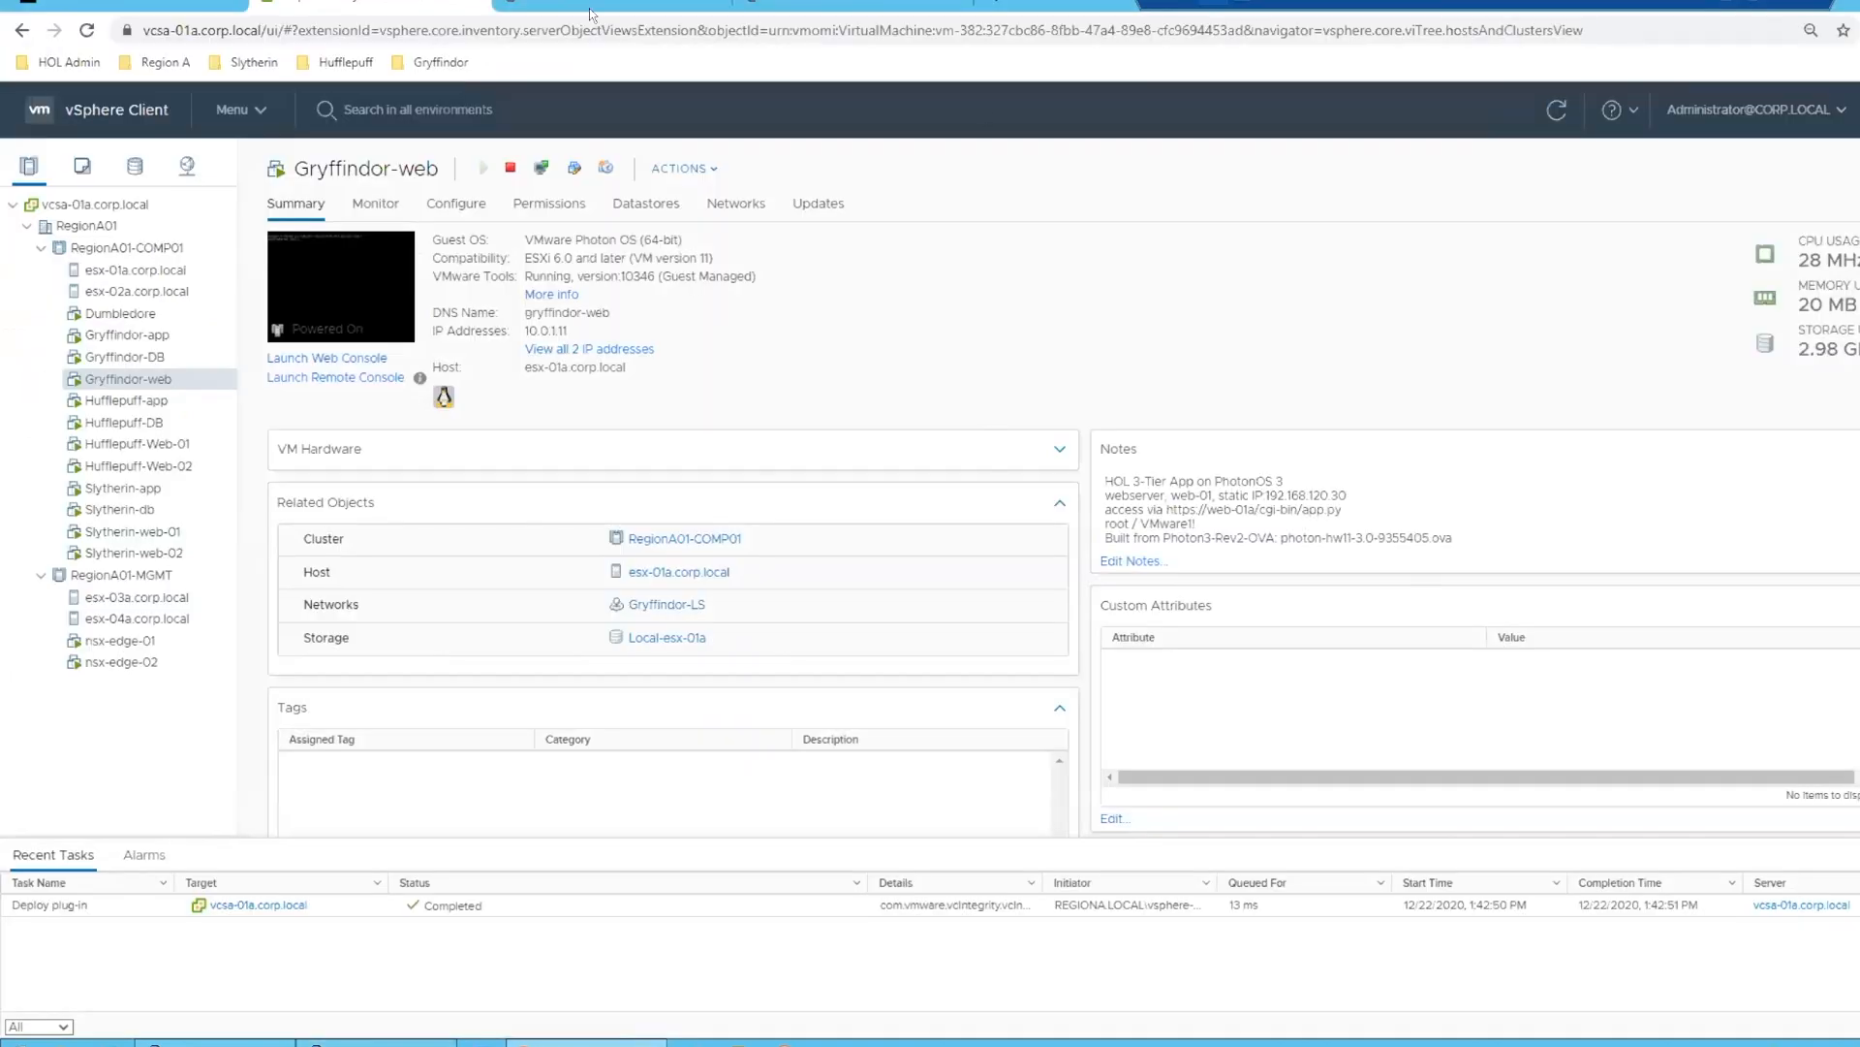
{"action": "left_click", "coordinate": [590, 5]}
{"action": "left_click", "coordinate": [576, 24]}
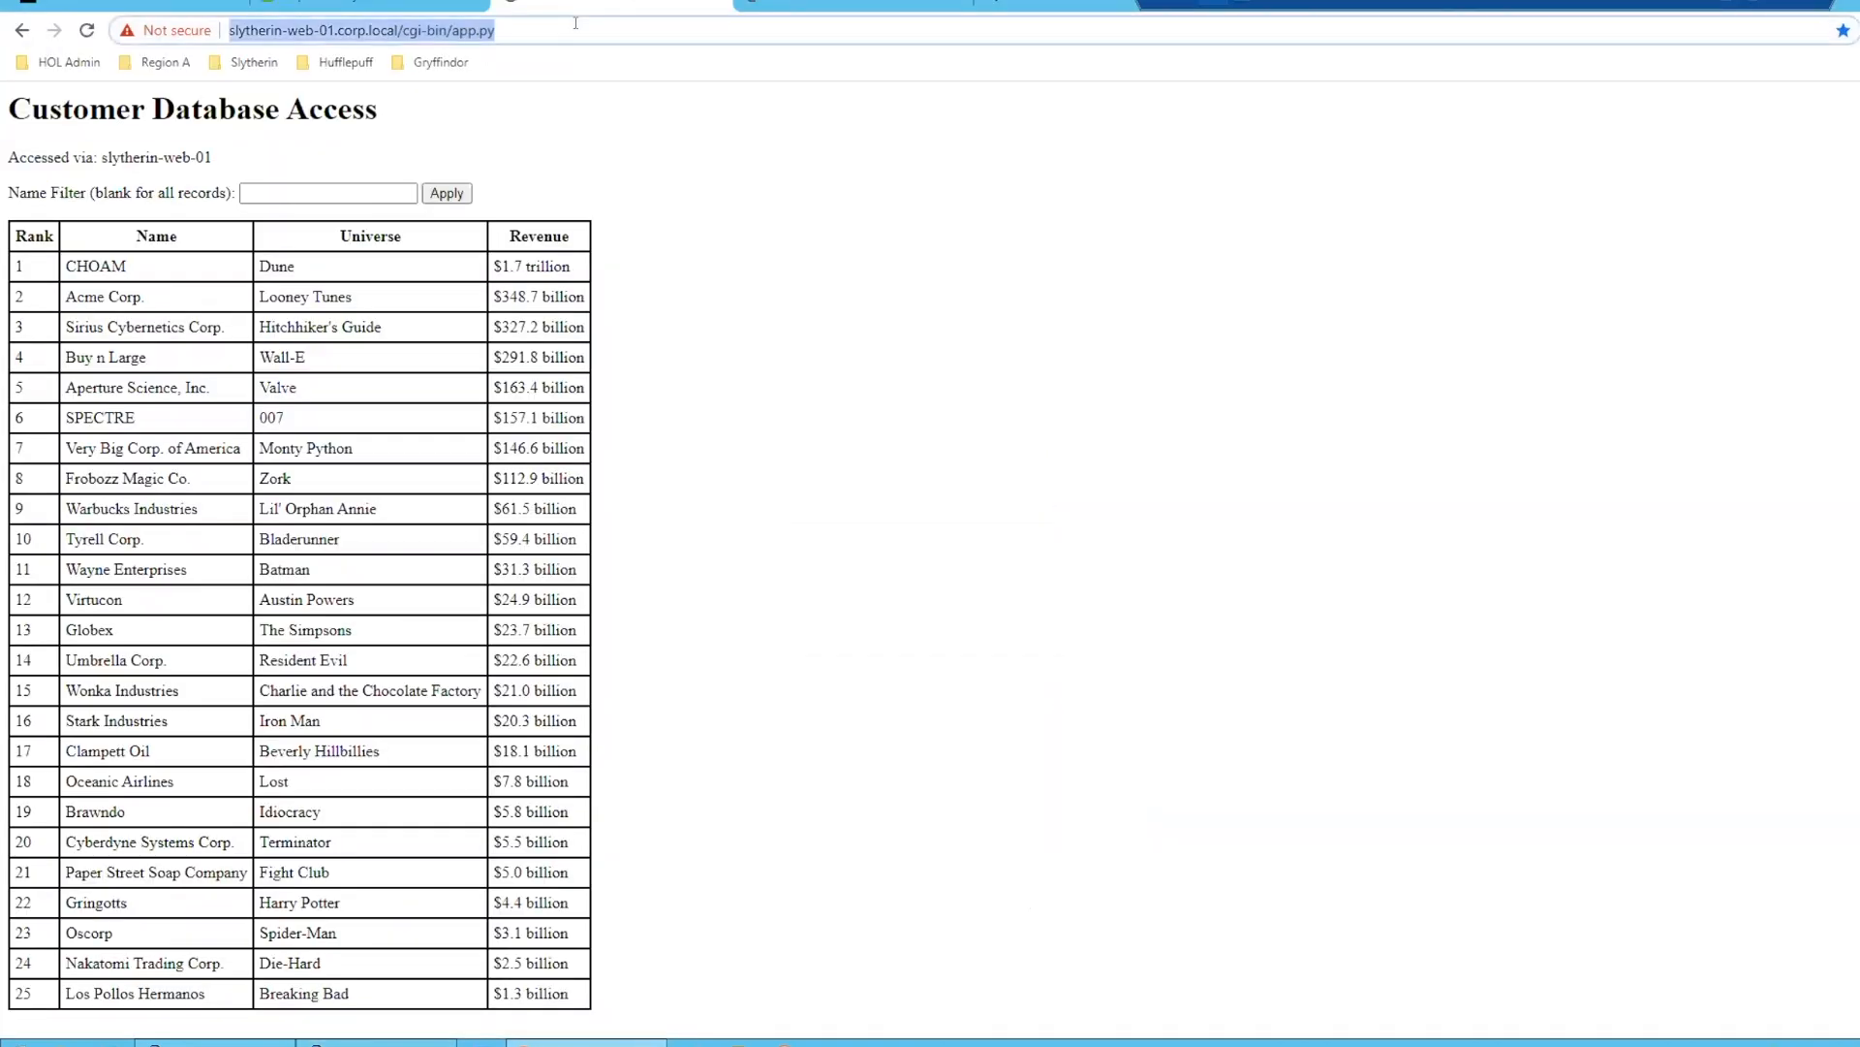
{"action": "left_click", "coordinate": [253, 62]}
{"action": "left_click", "coordinate": [256, 137]}
{"action": "left_click", "coordinate": [814, 5]}
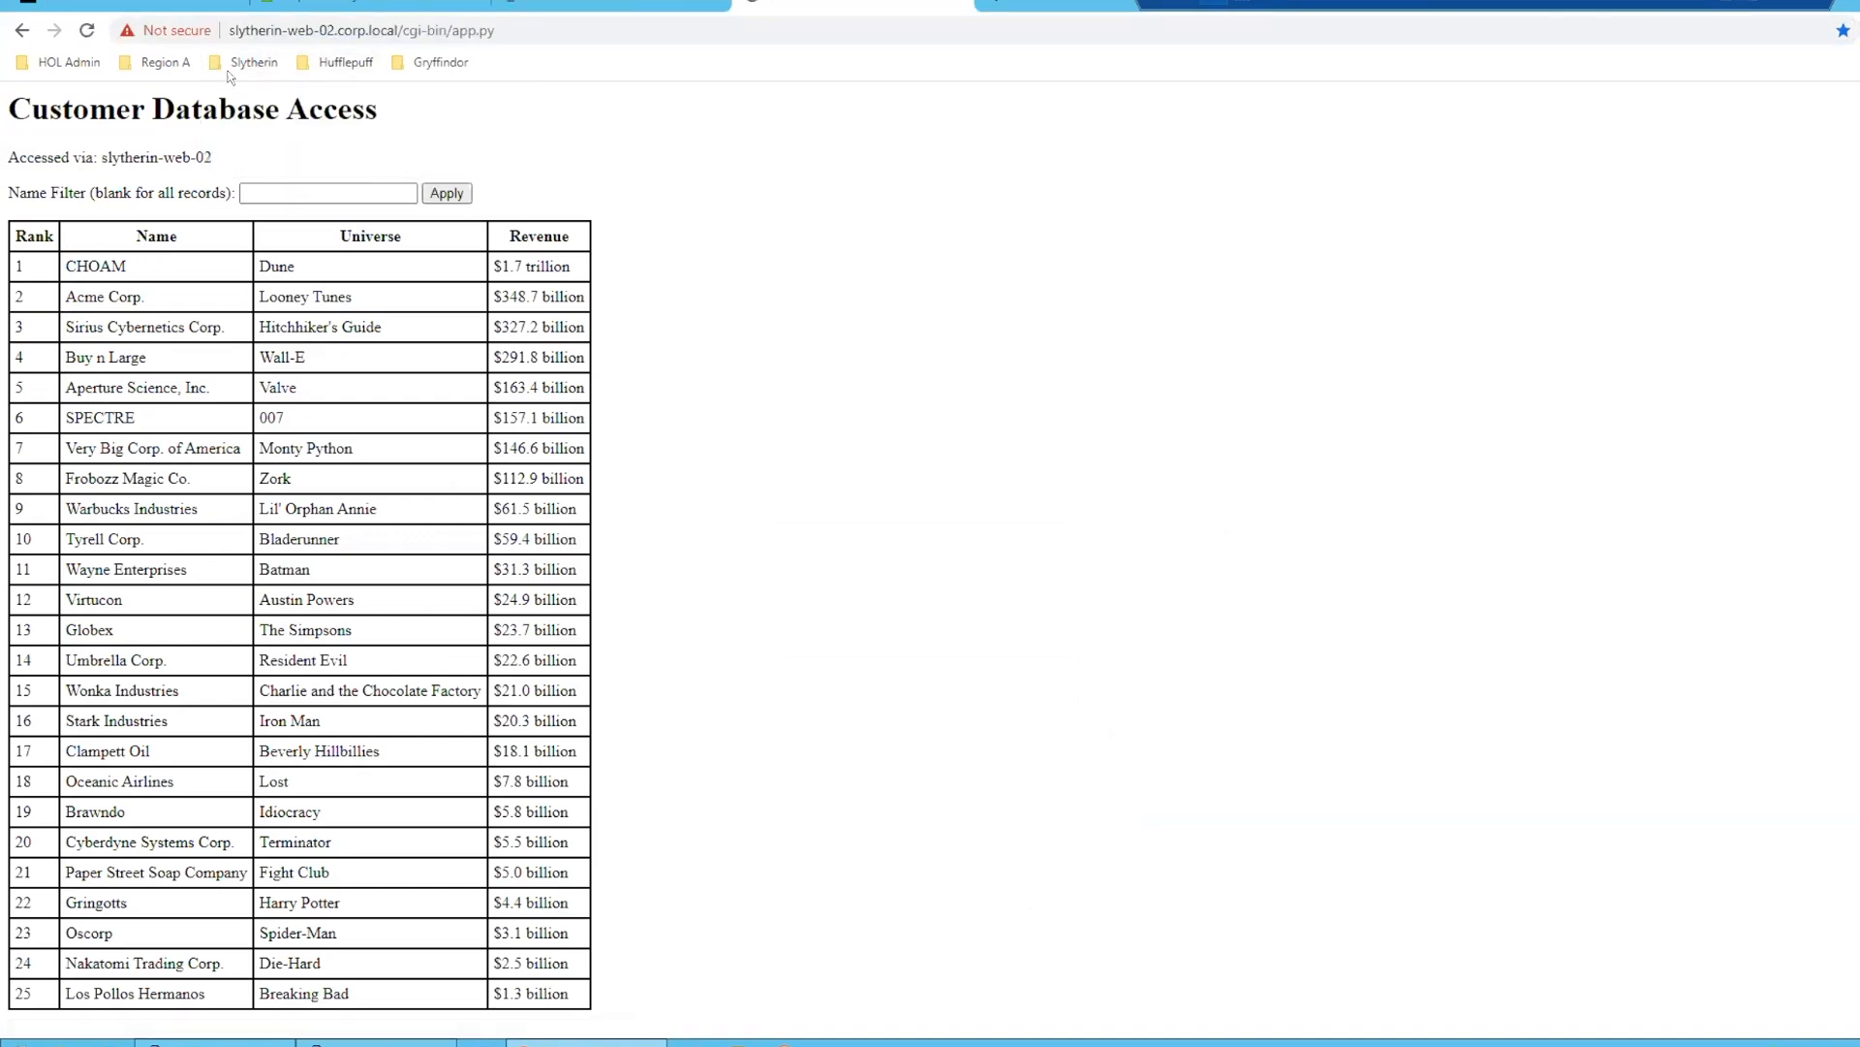
{"action": "left_click", "coordinate": [244, 62]}
{"action": "left_click", "coordinate": [259, 139]}
- Switch to the esx-01a.corp.local PuTTY session, maximize it, and run summarize-dvfilter
{"action": "left_click", "coordinate": [214, 1042]}
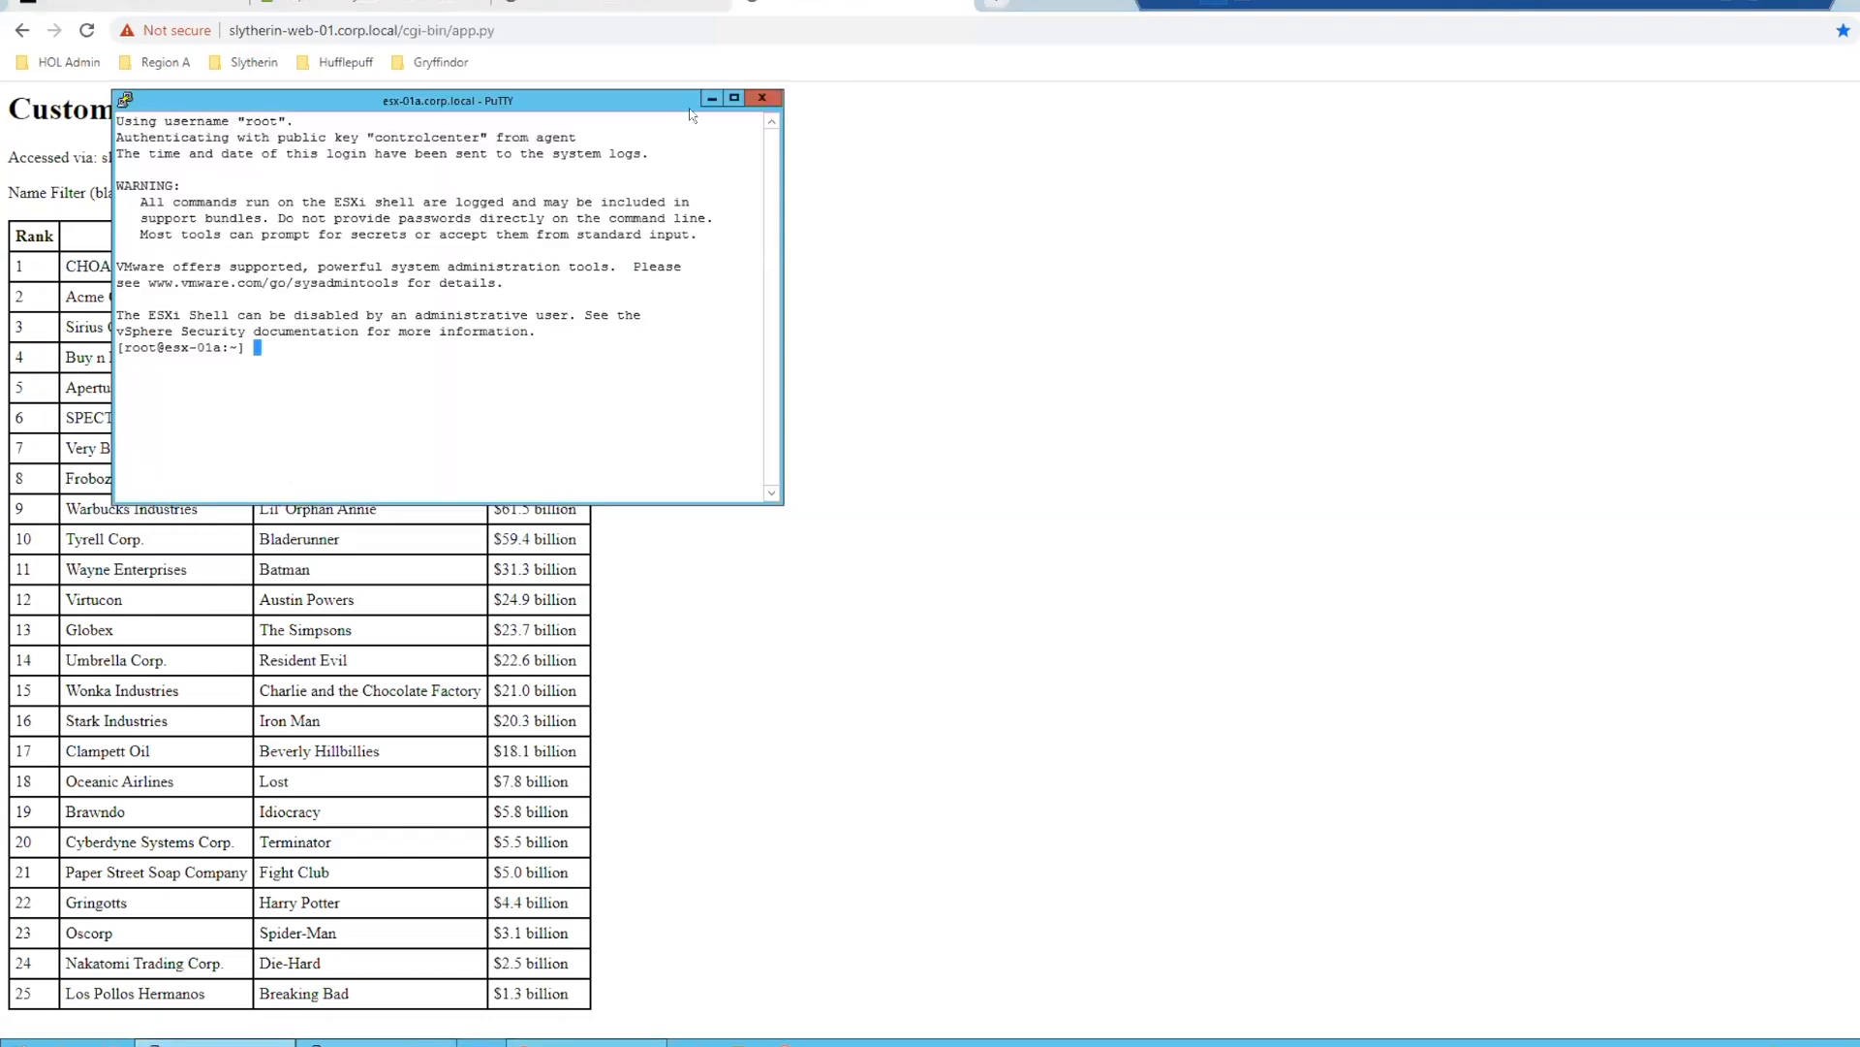
{"action": "left_click", "coordinate": [733, 98]}
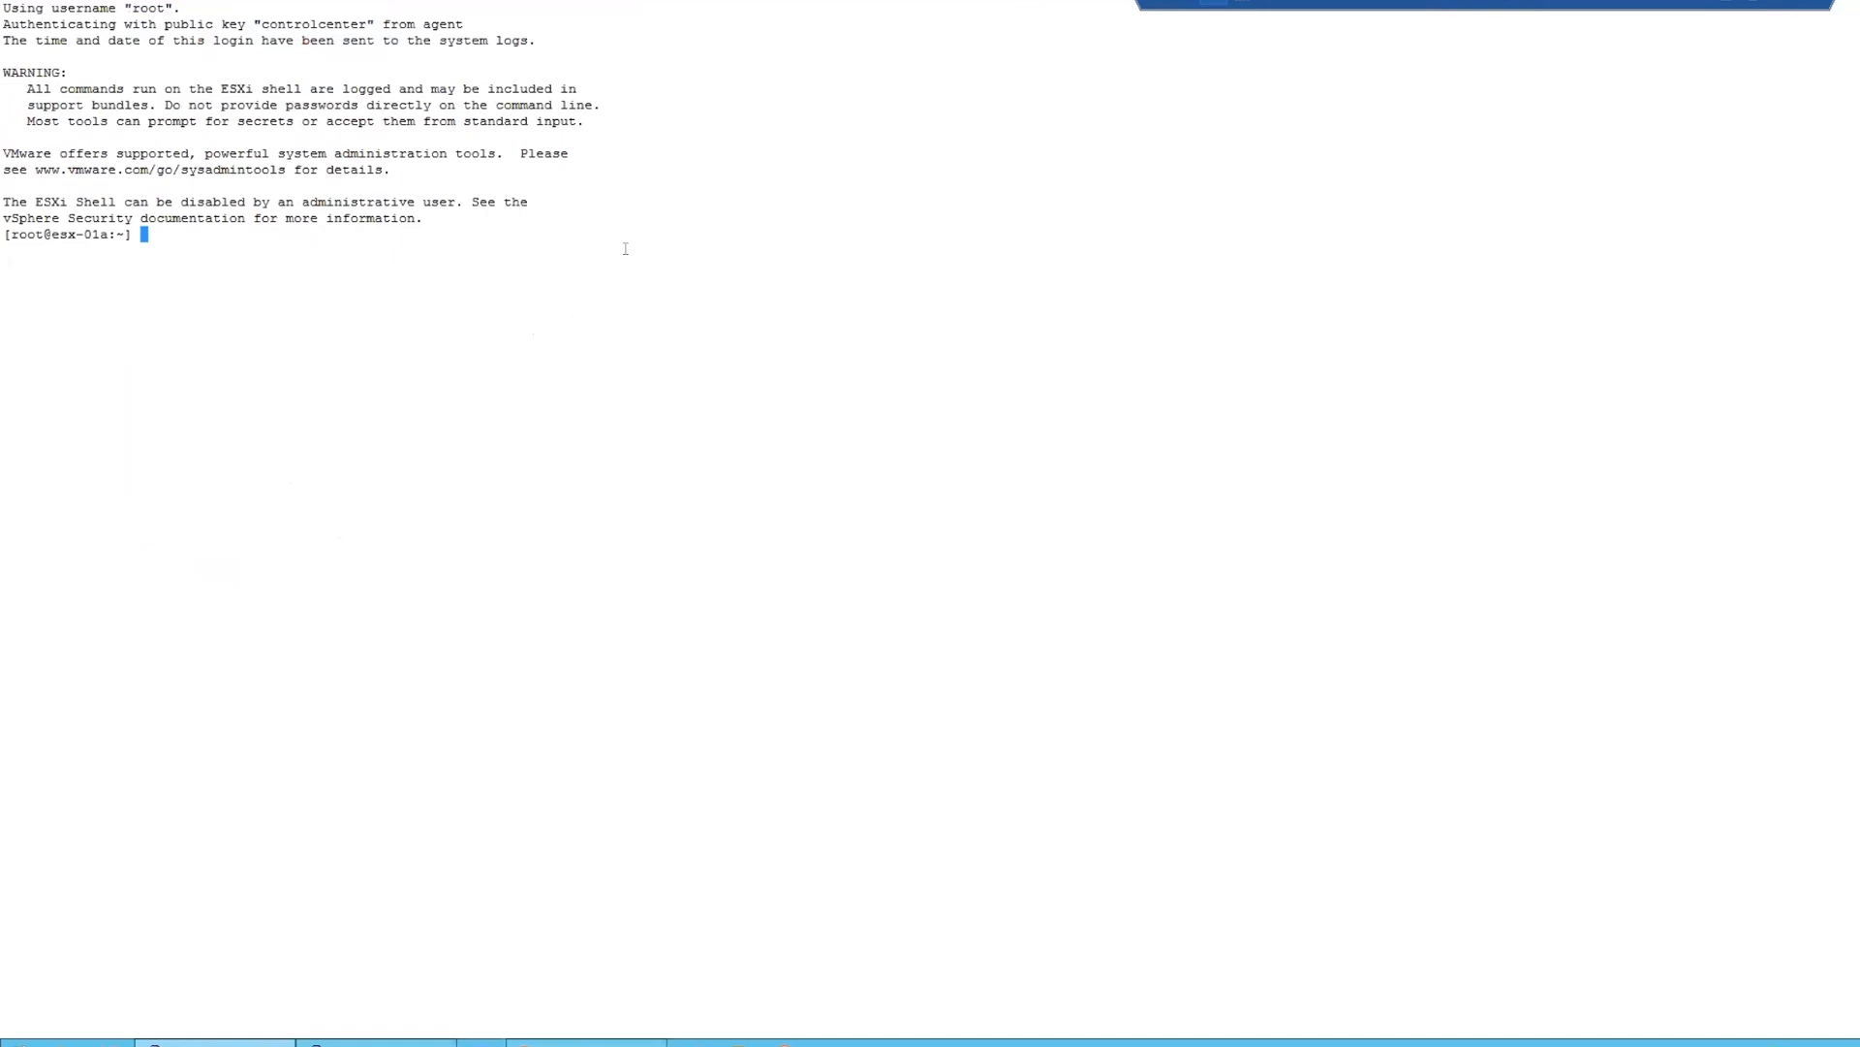
{"action": "type", "text": "summarize-dvfilter"}
{"action": "key", "text": "Return"}
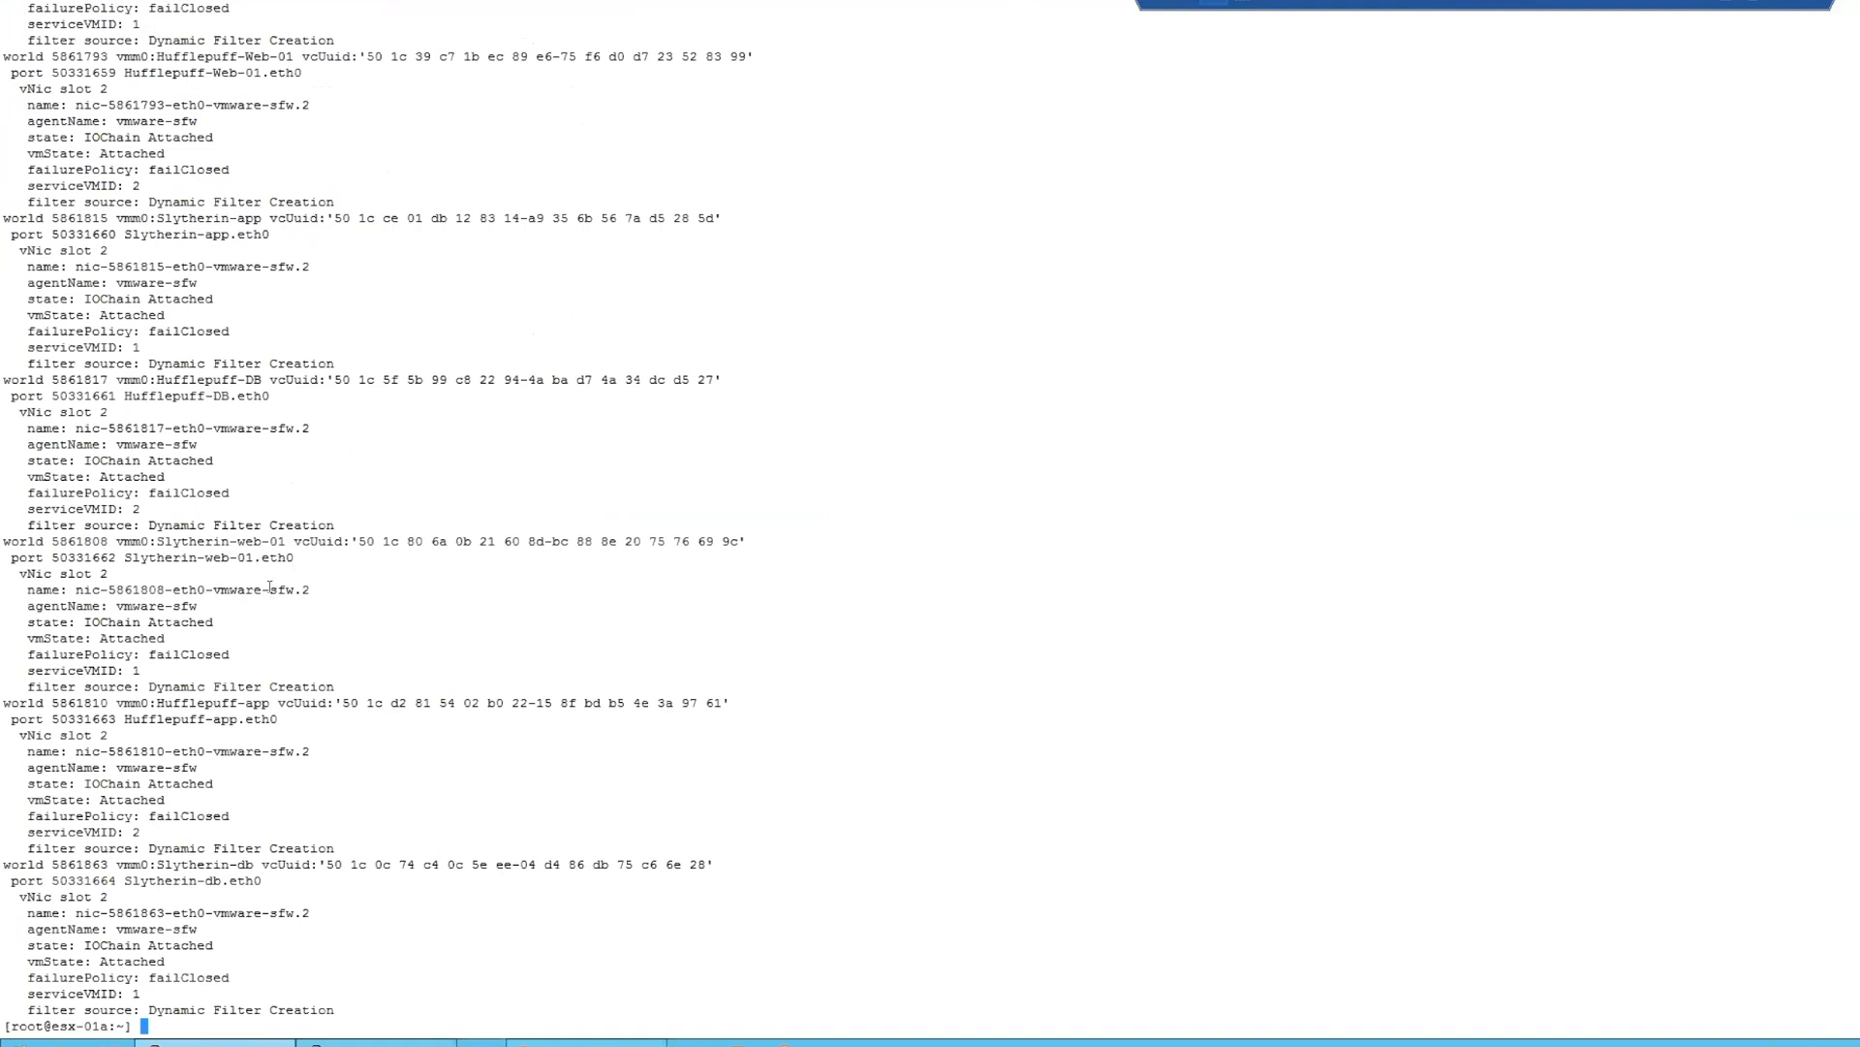
- Copy Slytherin-web-01's filter name and run vsipioctl getrules -f nic-5861808-eth0-vmware-sfw.2 on the host
{"action": "double_click", "coordinate": [271, 587]}
{"action": "type", "text": "vsip"}
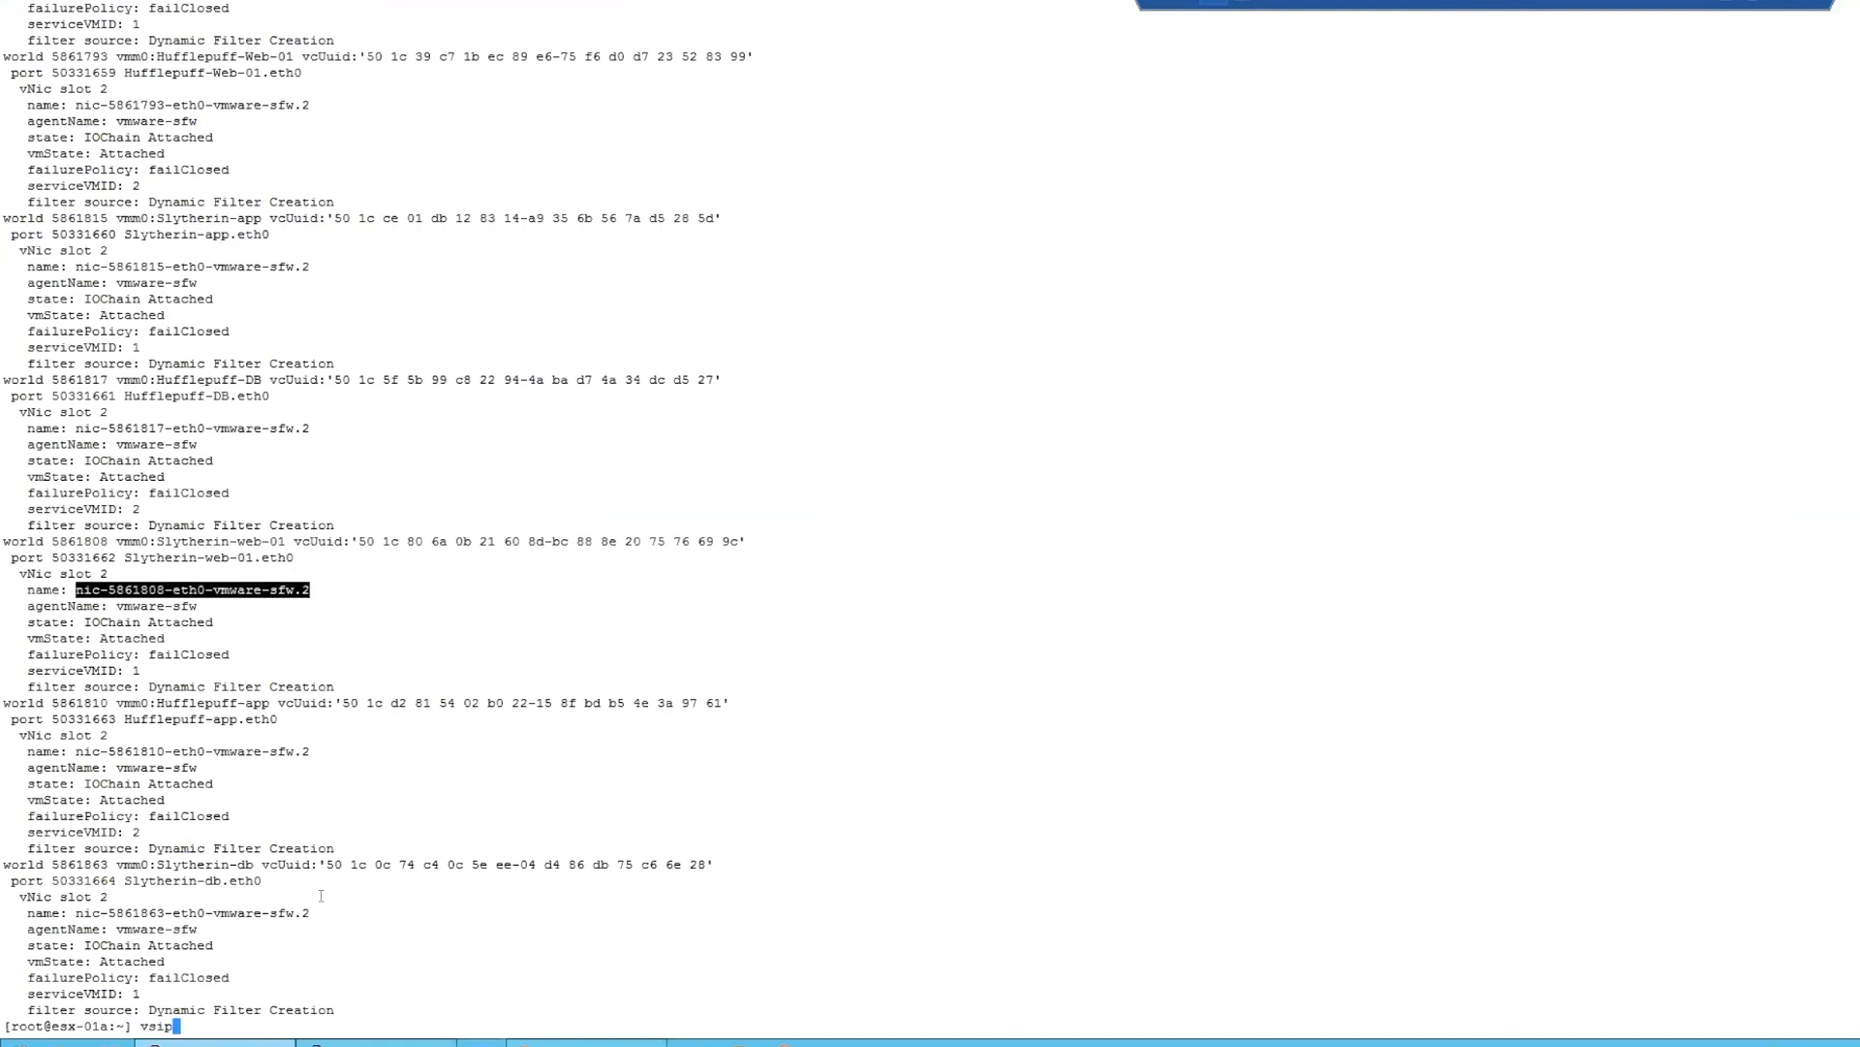
{"action": "type", "text": "iotc"}
{"action": "key", "text": "BackSpace"}
{"action": "key", "text": "BackSpace"}
{"action": "type", "text": "ctl getrules -f"}
{"action": "right_click", "coordinate": [332, 892]}
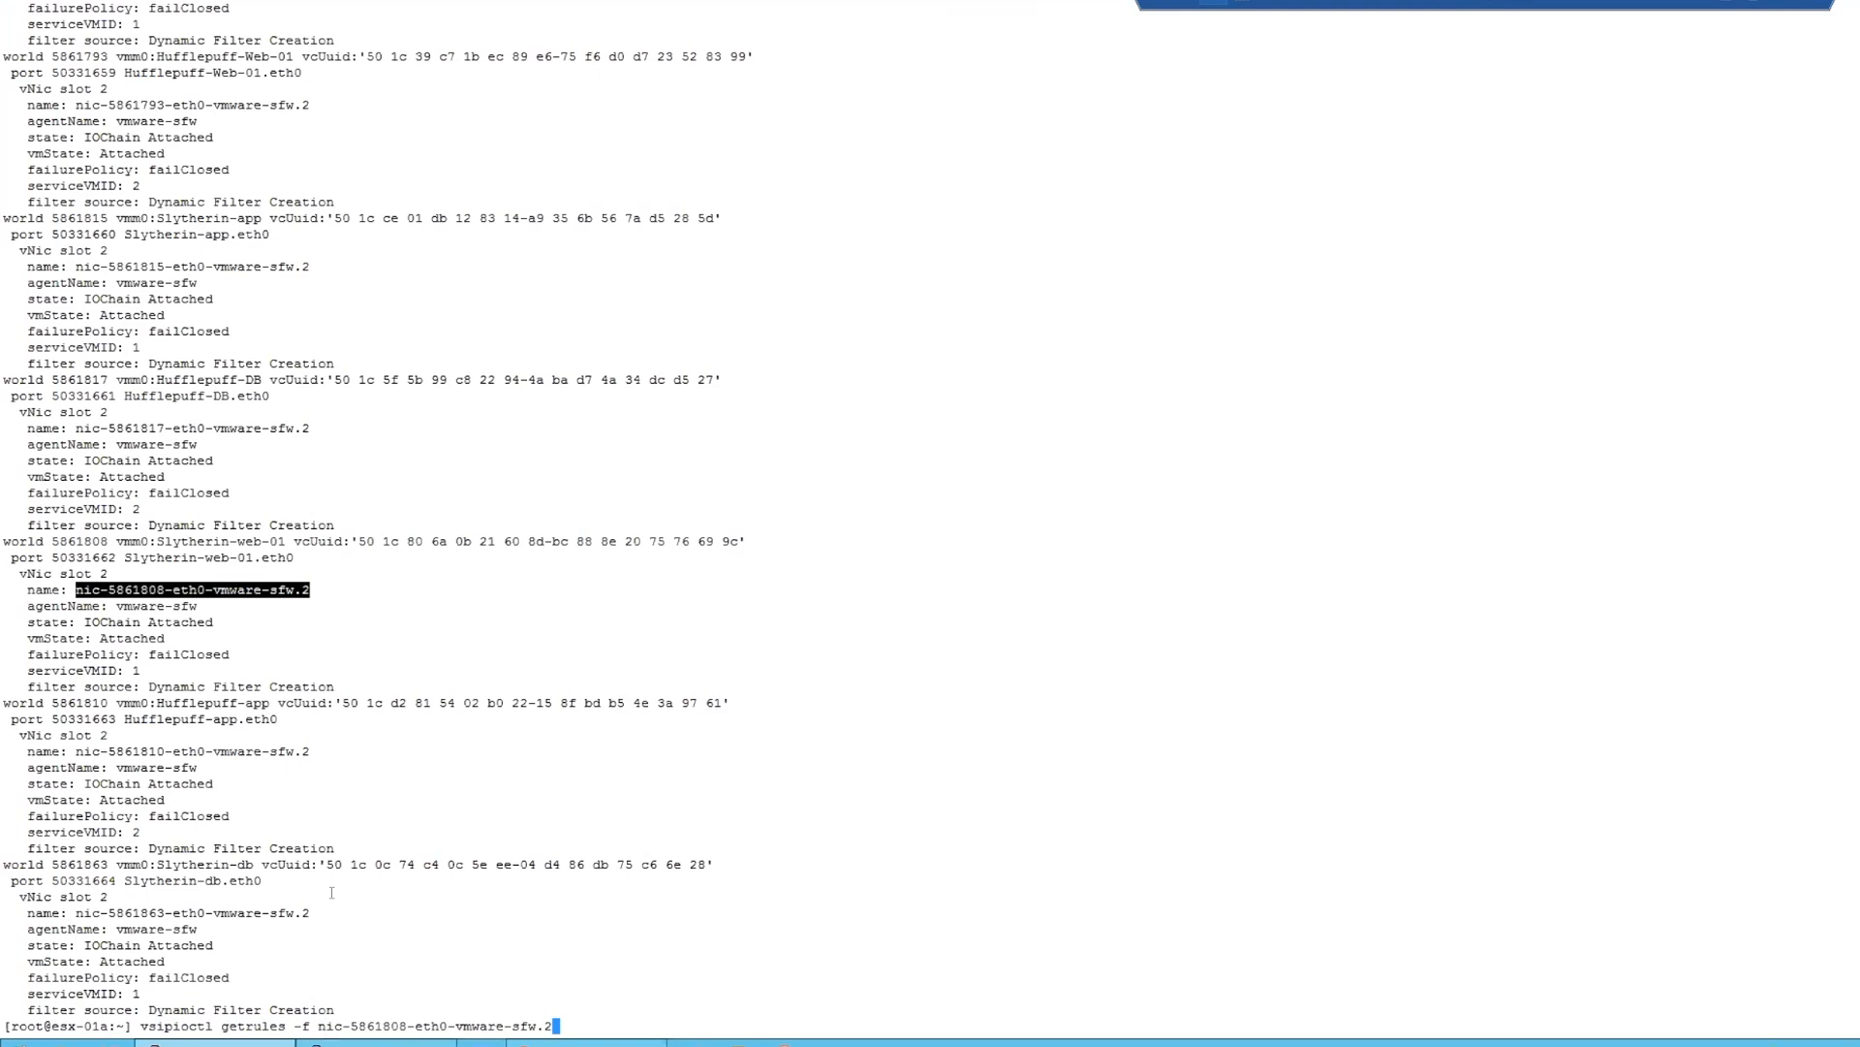
{"action": "key", "text": "Return"}
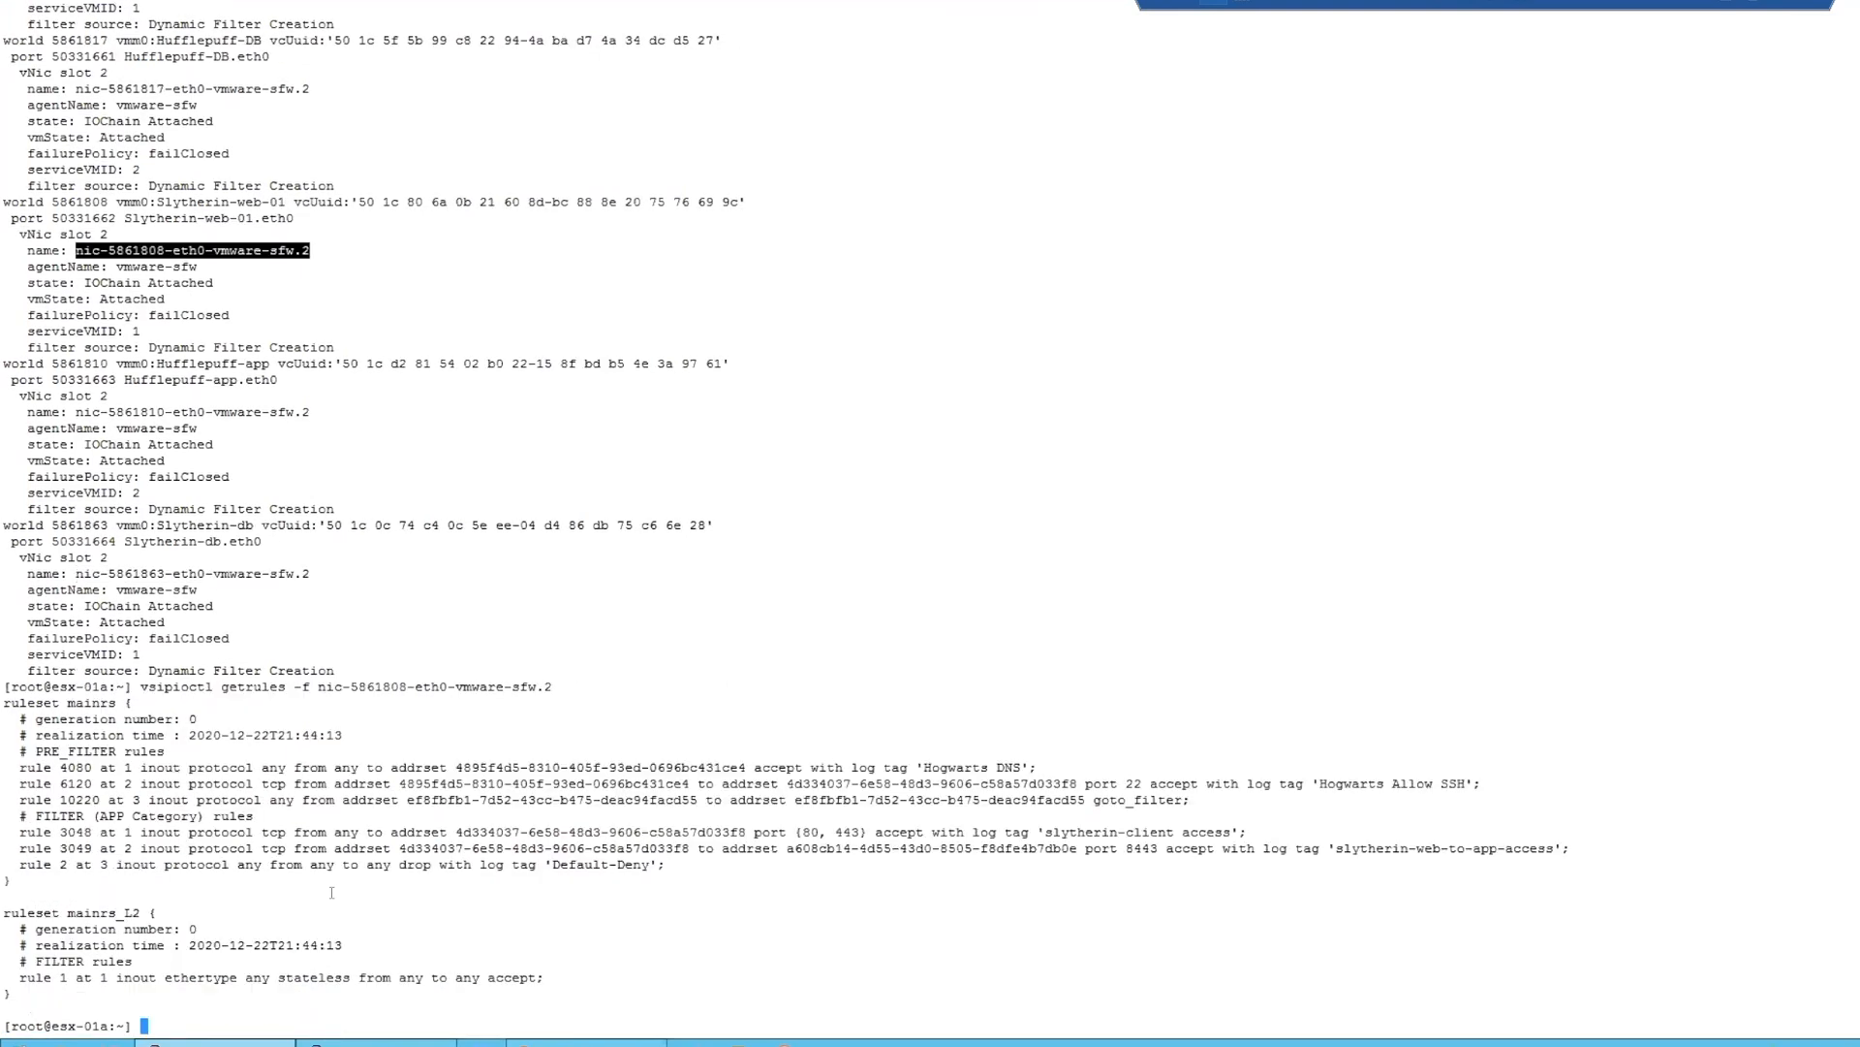
- Examine the getrules output for Slytherin-web-01, comparing the PRE_FILTER and FILTER (APP Category) sections and highlighting the PRE_FILTER rules
{"action": "left_click_drag", "start_coordinate": [548, 974], "coordinate": [10, 686]}
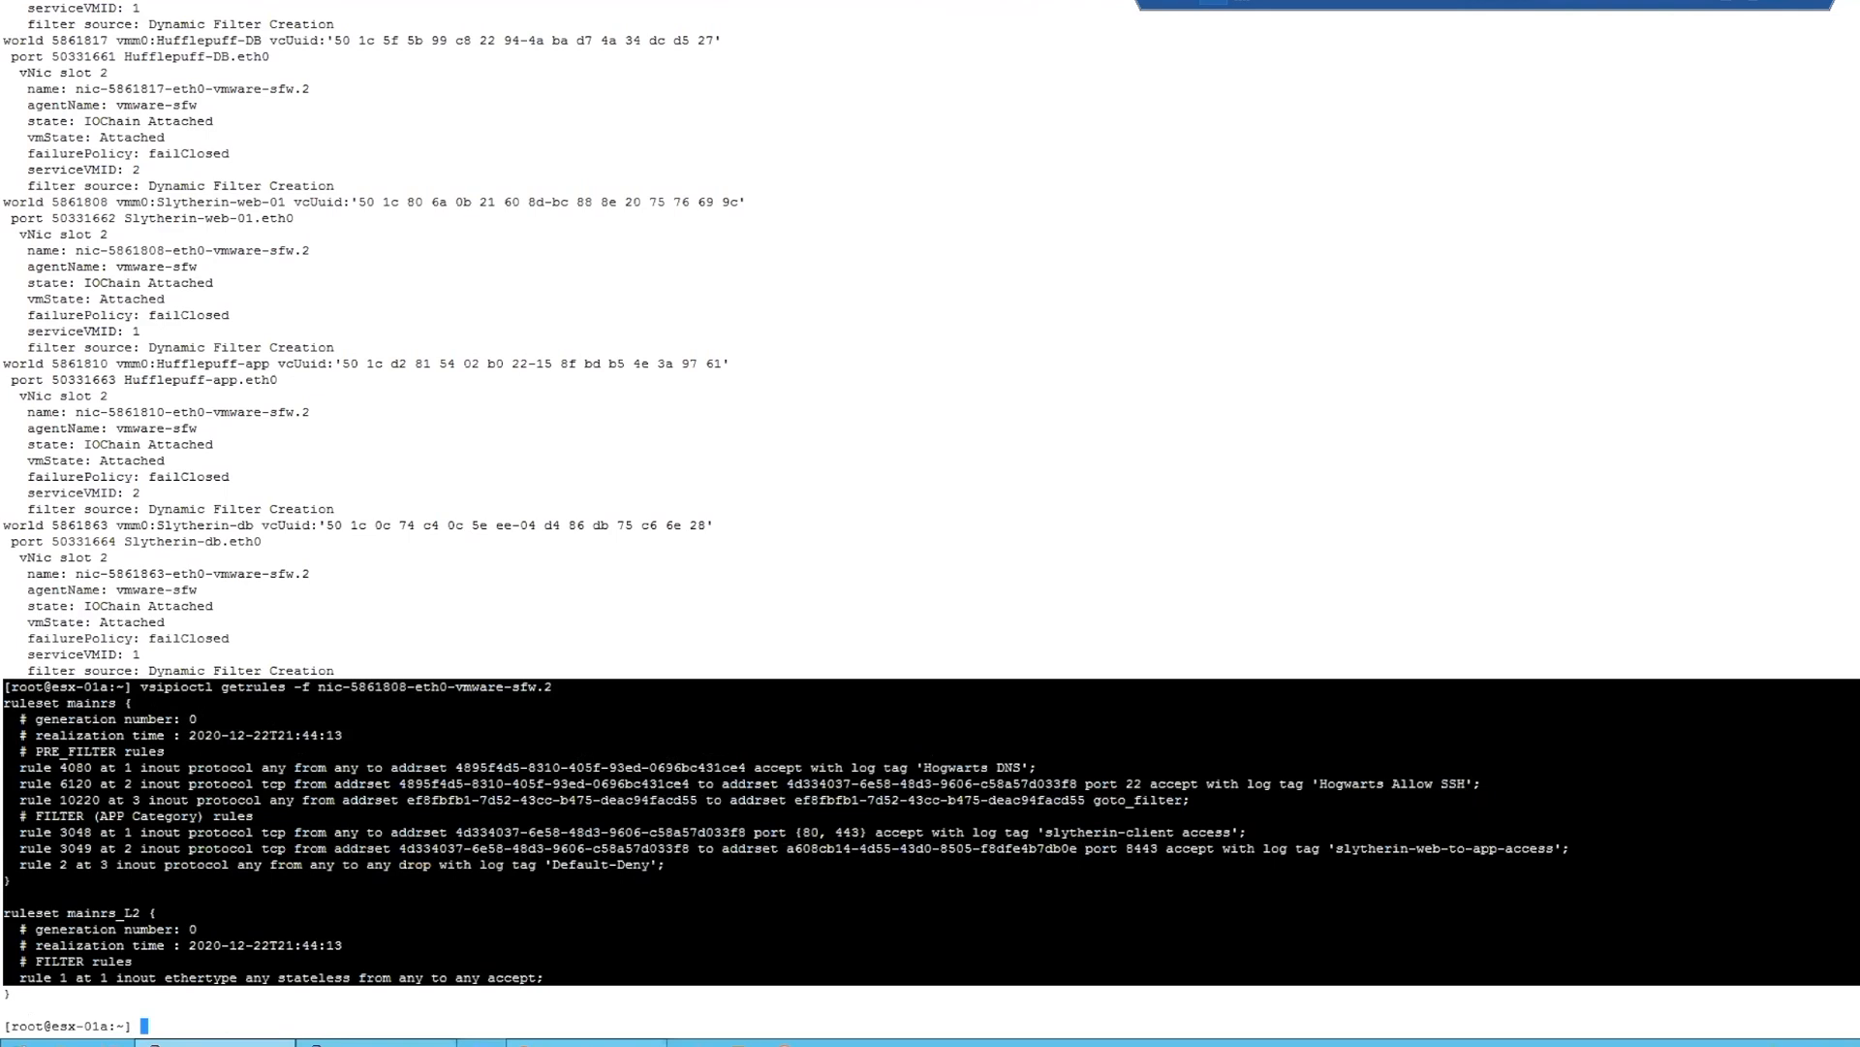
{"action": "left_click_drag", "start_coordinate": [165, 751], "coordinate": [35, 752]}
{"action": "left_click_drag", "start_coordinate": [254, 816], "coordinate": [35, 816]}
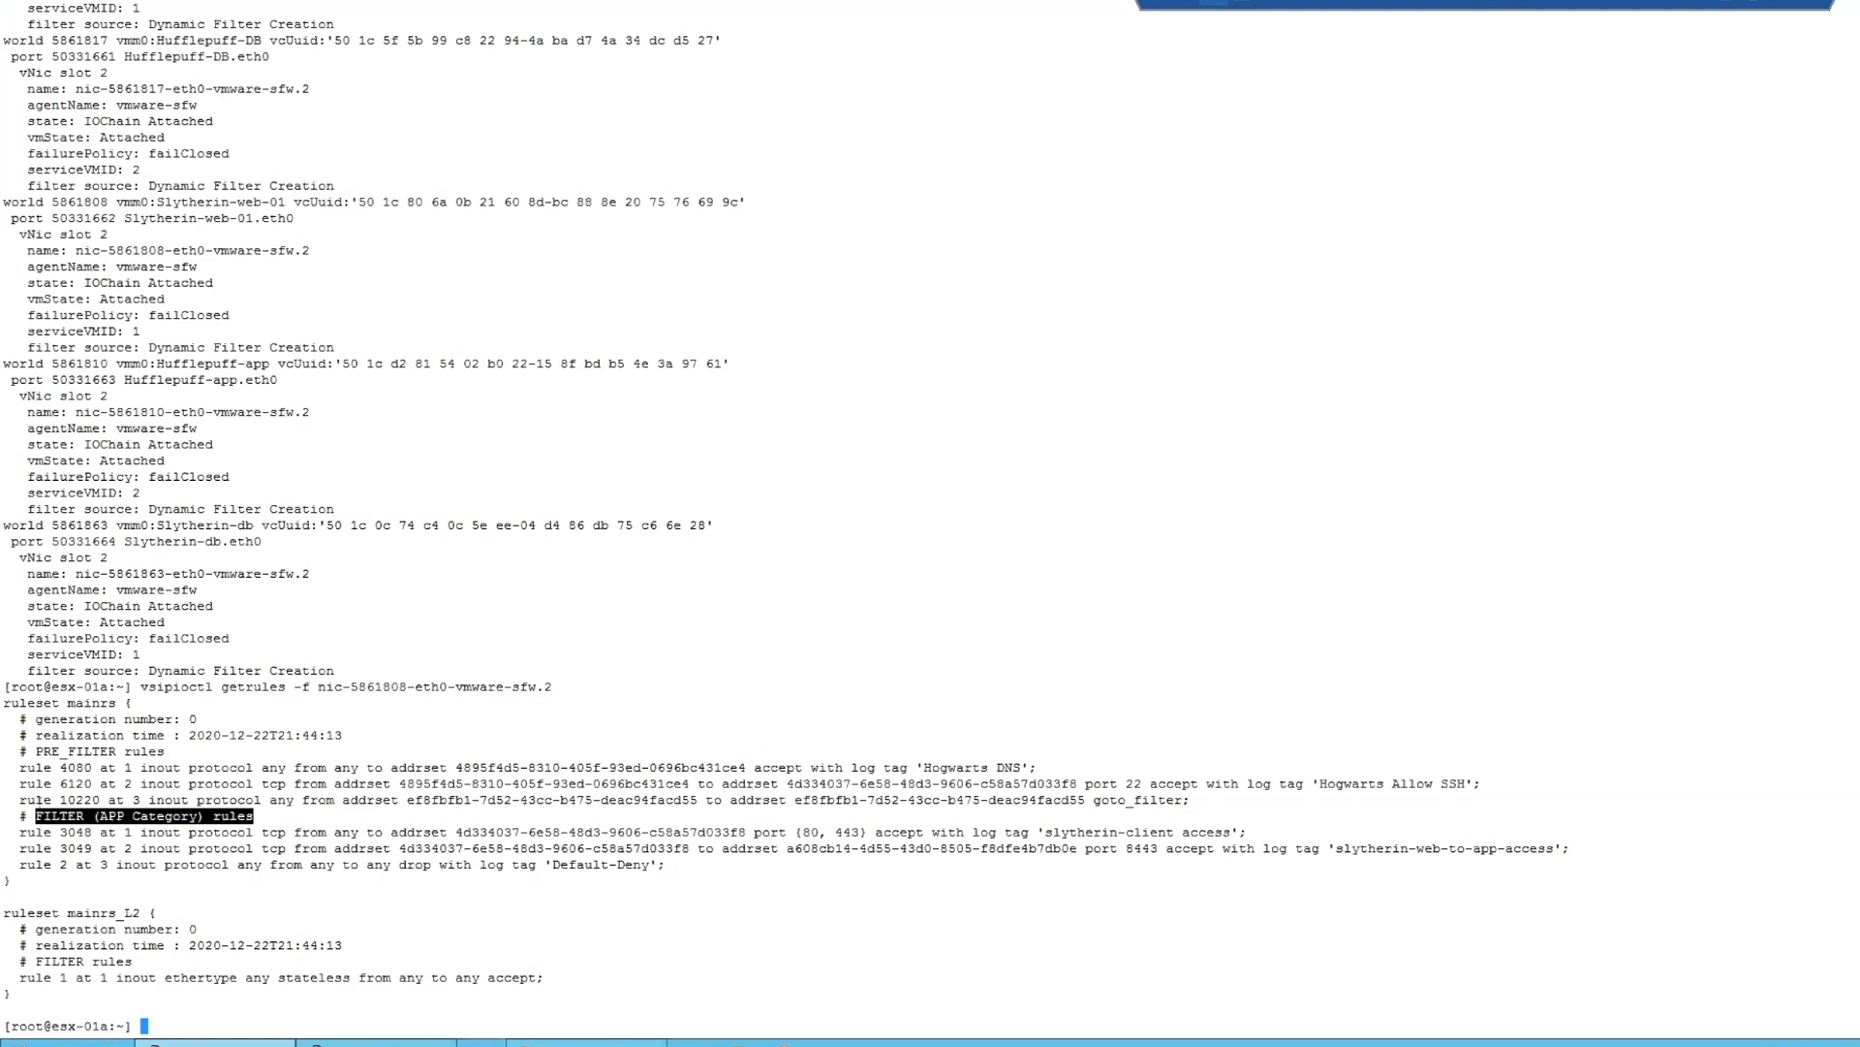
{"action": "left_click", "coordinate": [192, 768]}
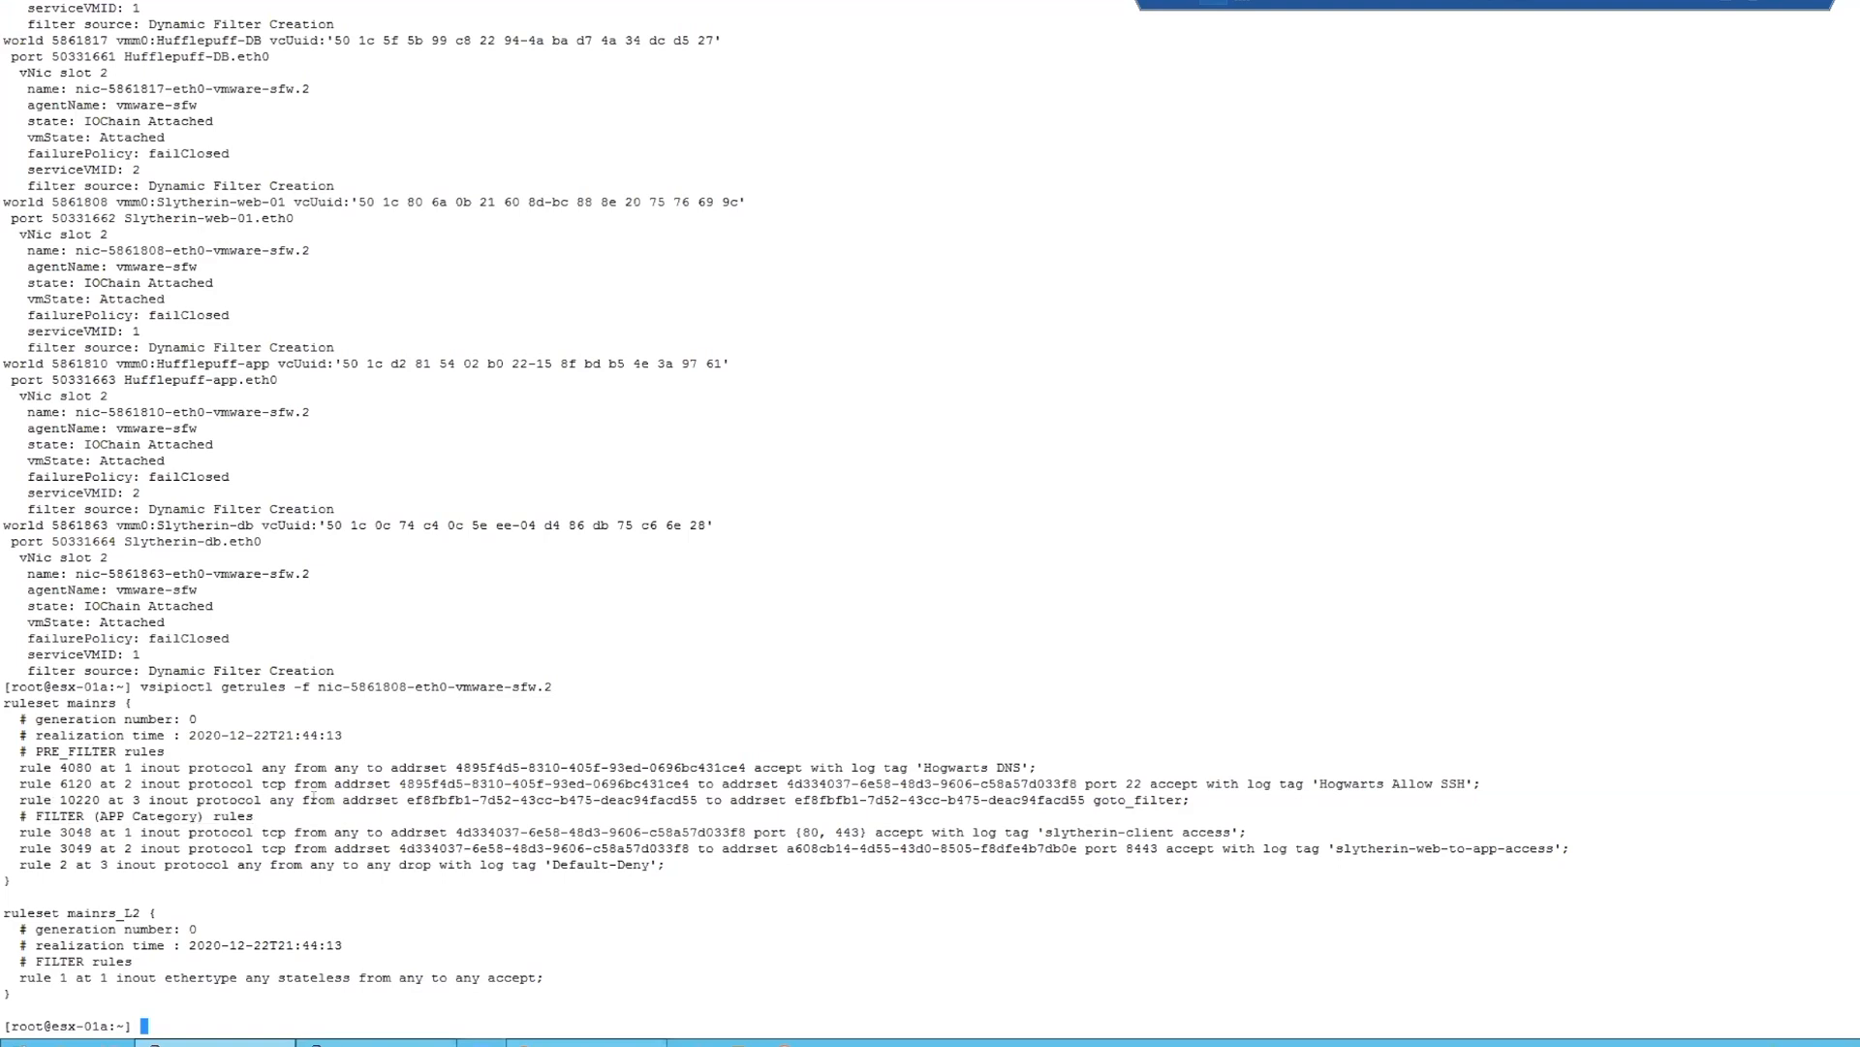
{"action": "left_click_drag", "start_coordinate": [1204, 797], "coordinate": [11, 748]}
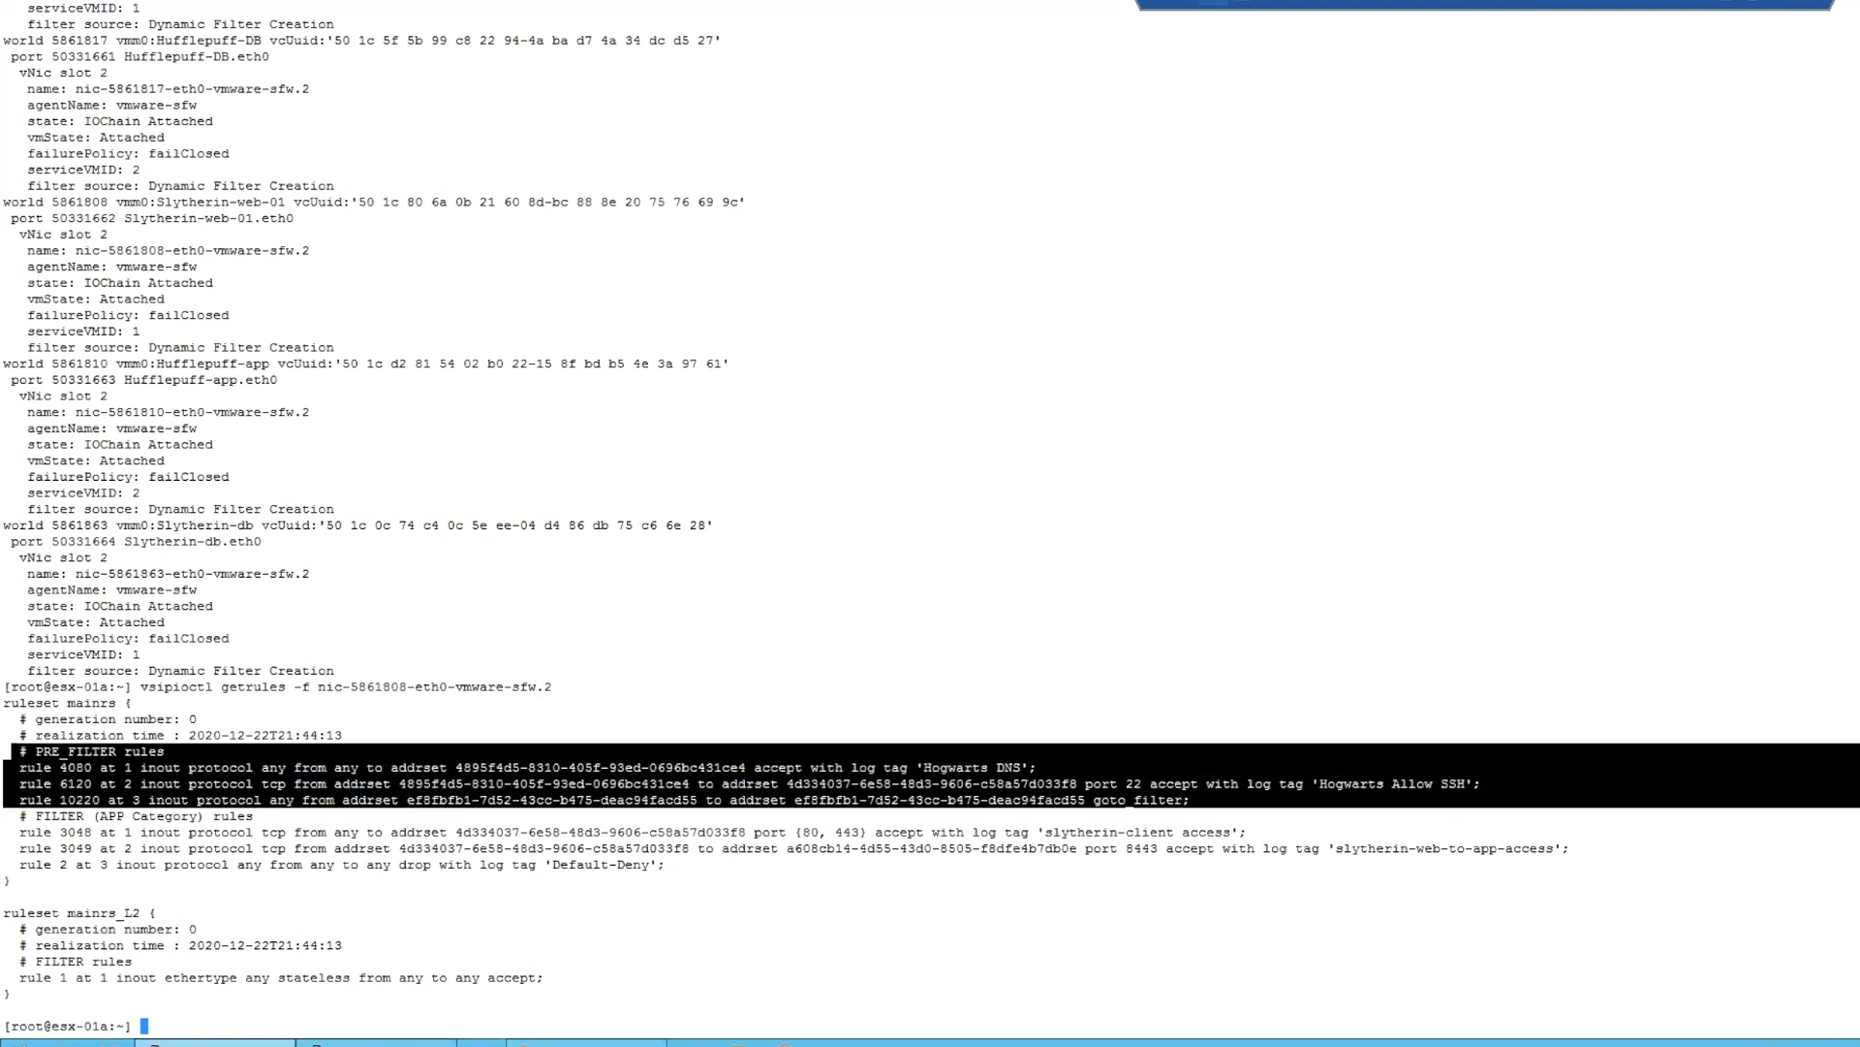
{"action": "left_click", "coordinate": [1464, 799]}
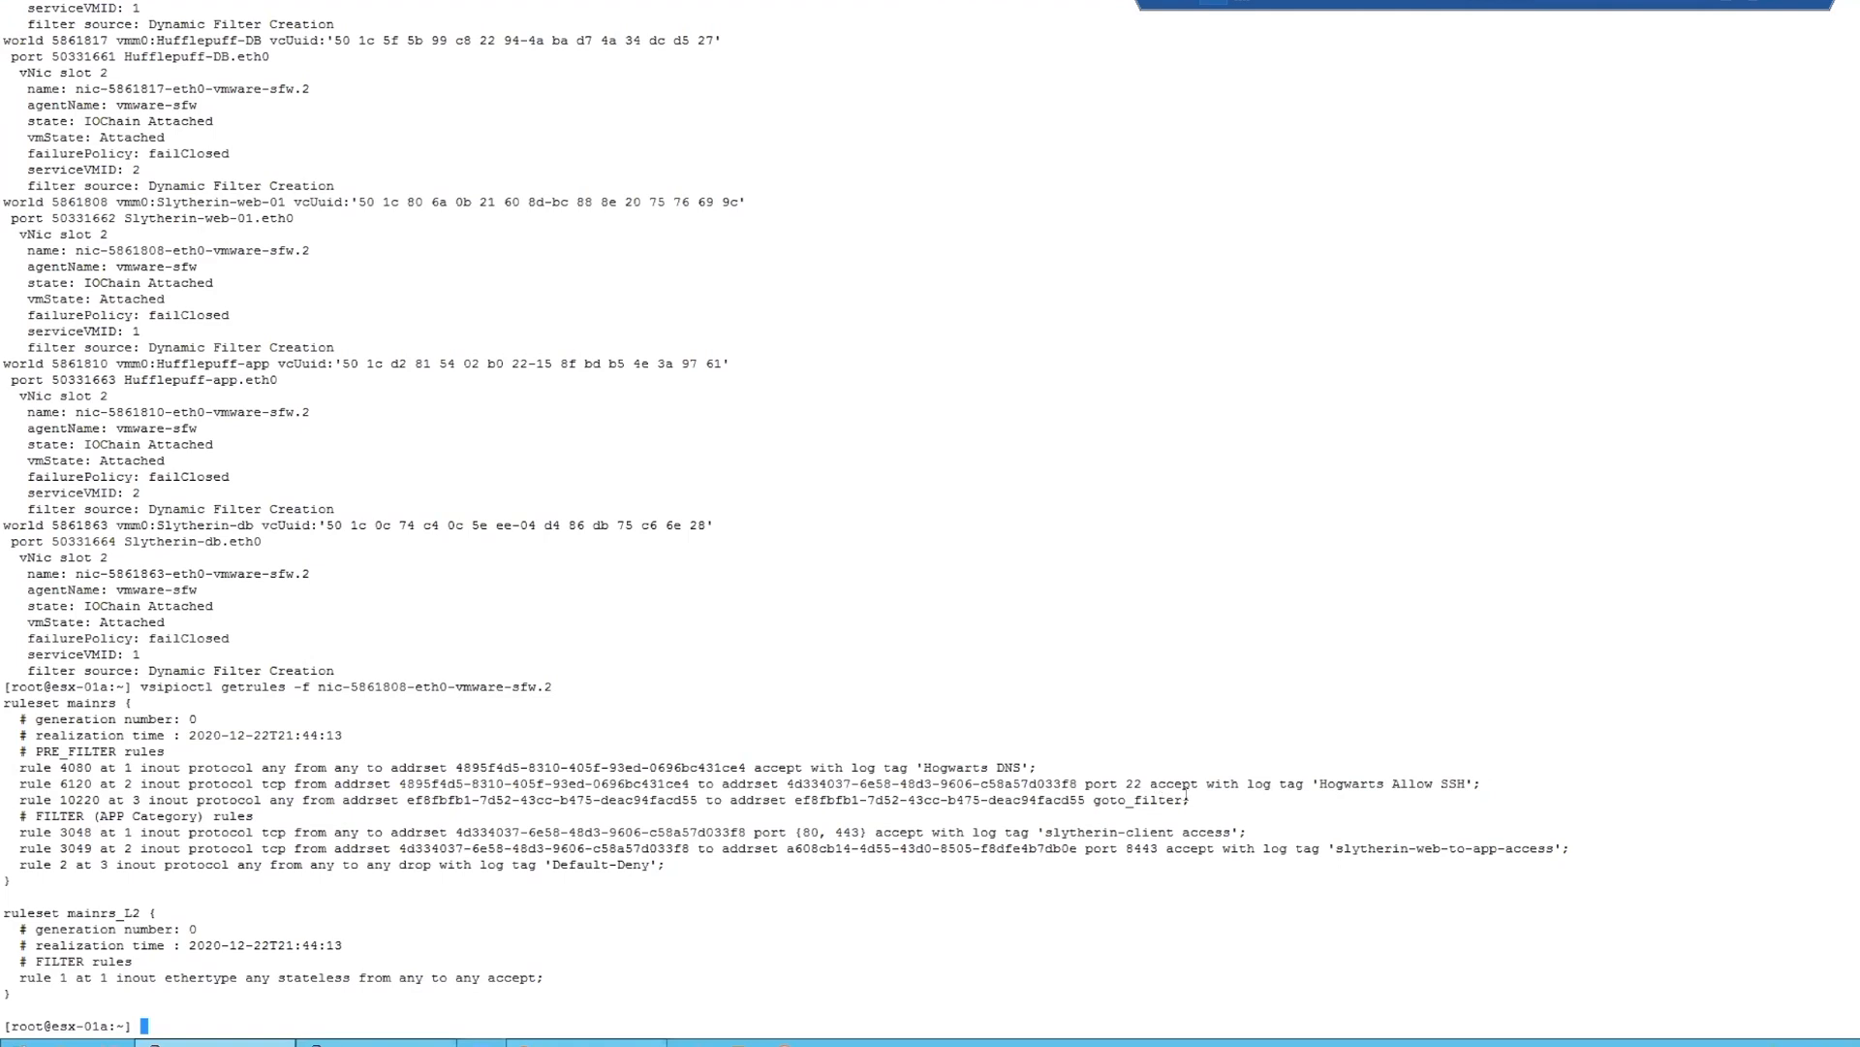
- Examine rule 10220's goto_filter action, the FILTER (APP Category) rules, and the mainrs_L2 ruleset, highlighting each in the output
{"action": "left_click_drag", "start_coordinate": [1192, 799], "coordinate": [19, 800]}
{"action": "left_click", "coordinate": [1109, 798]}
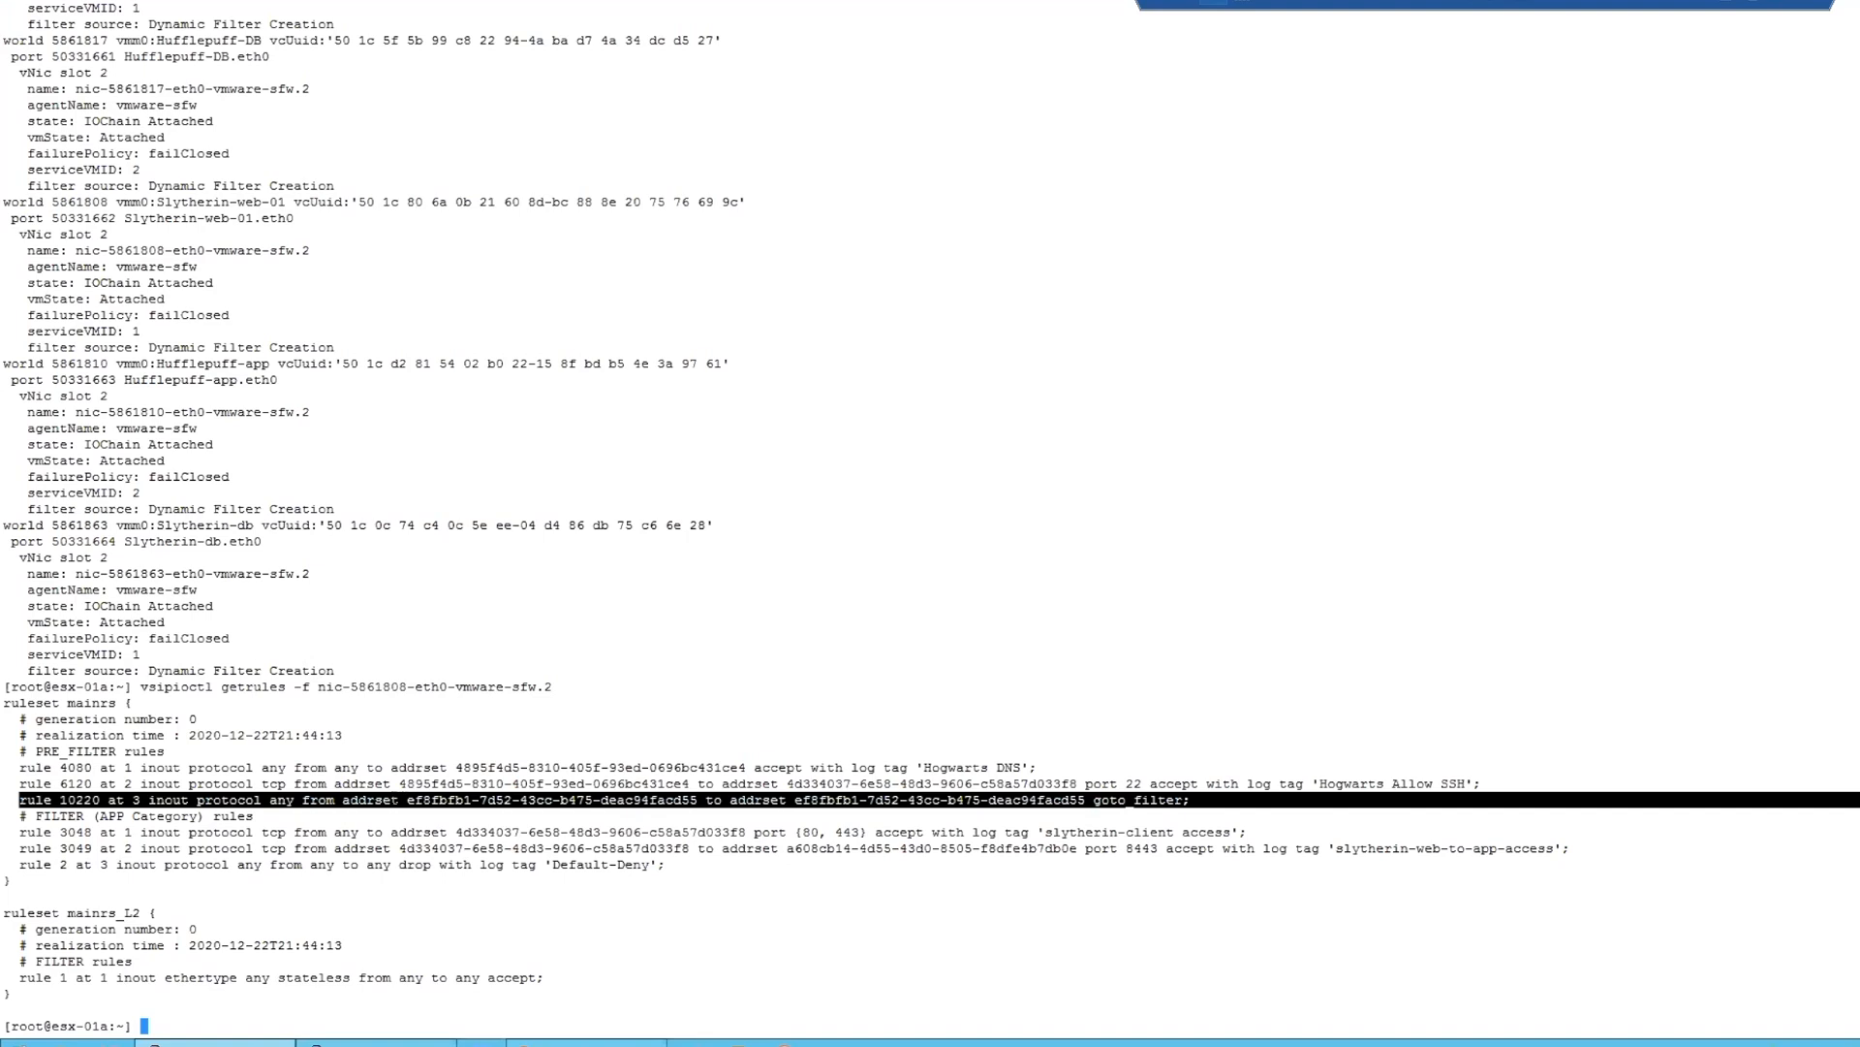
{"action": "left_click_drag", "start_coordinate": [1190, 800], "coordinate": [1093, 800]}
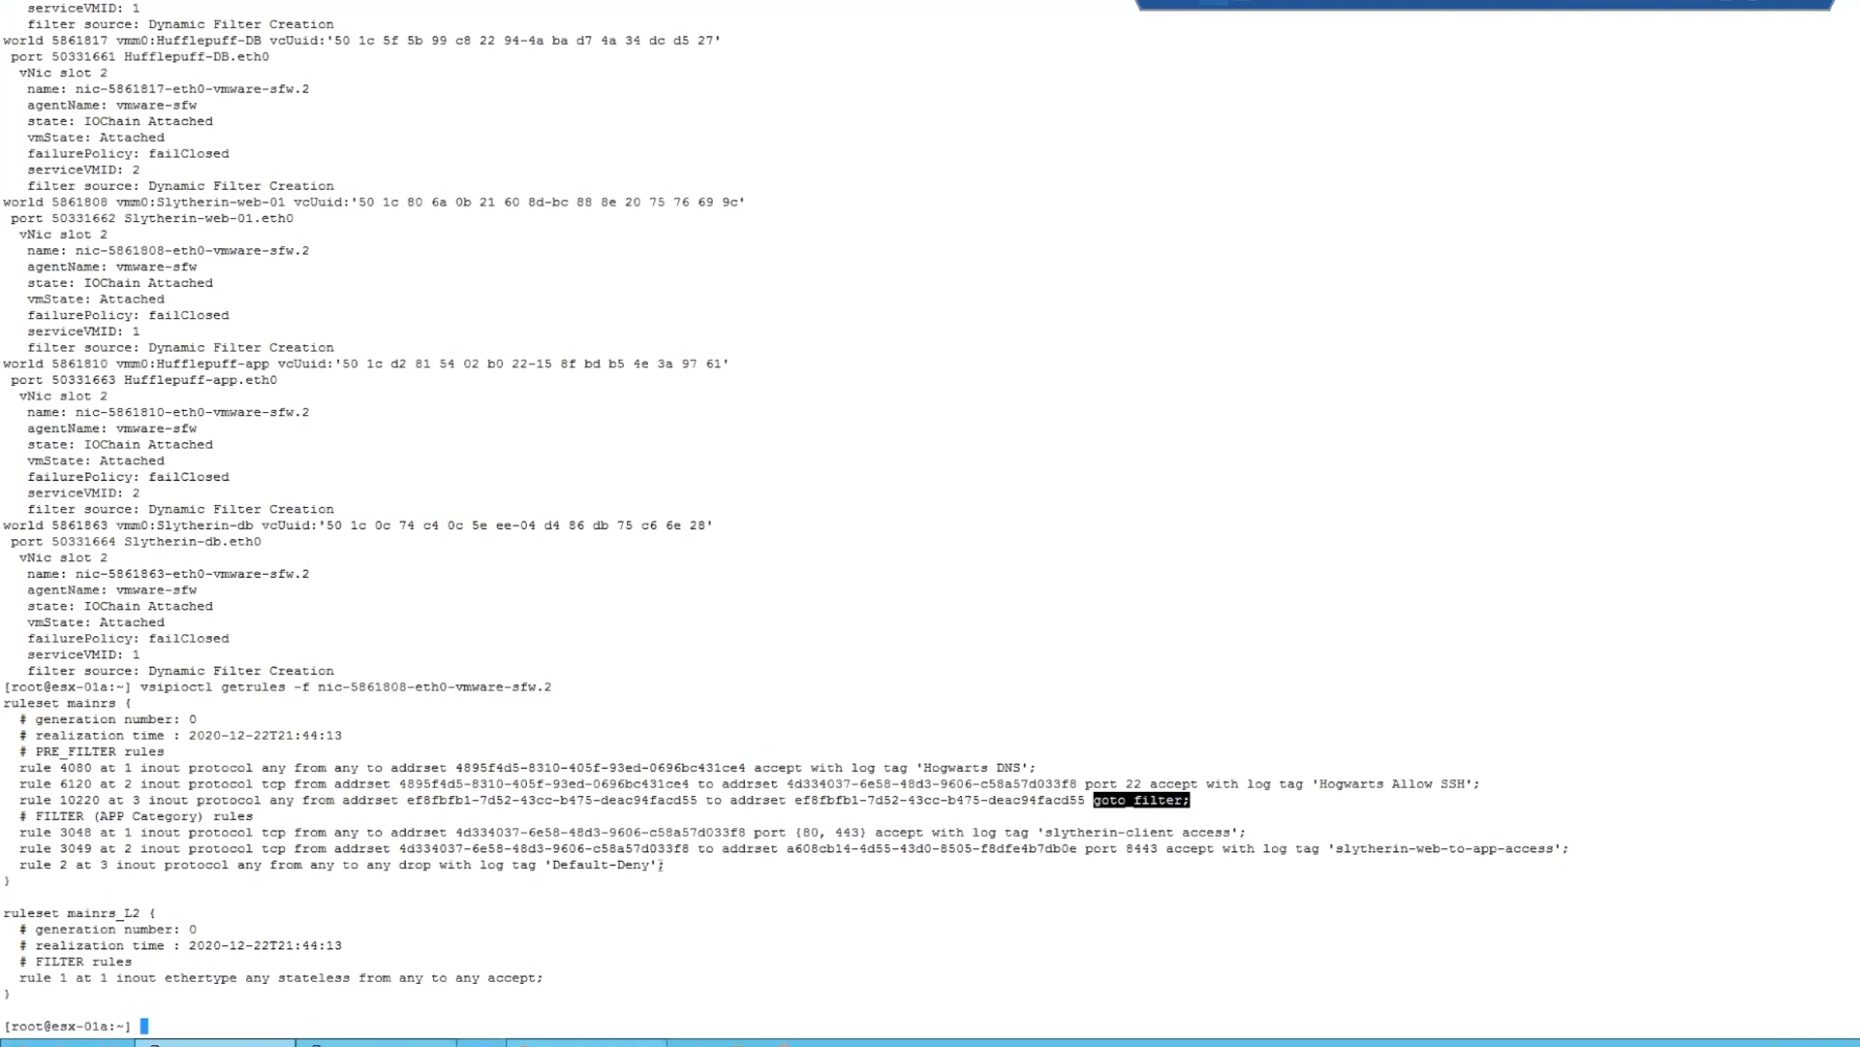
{"action": "left_click_drag", "start_coordinate": [678, 866], "coordinate": [3, 831]}
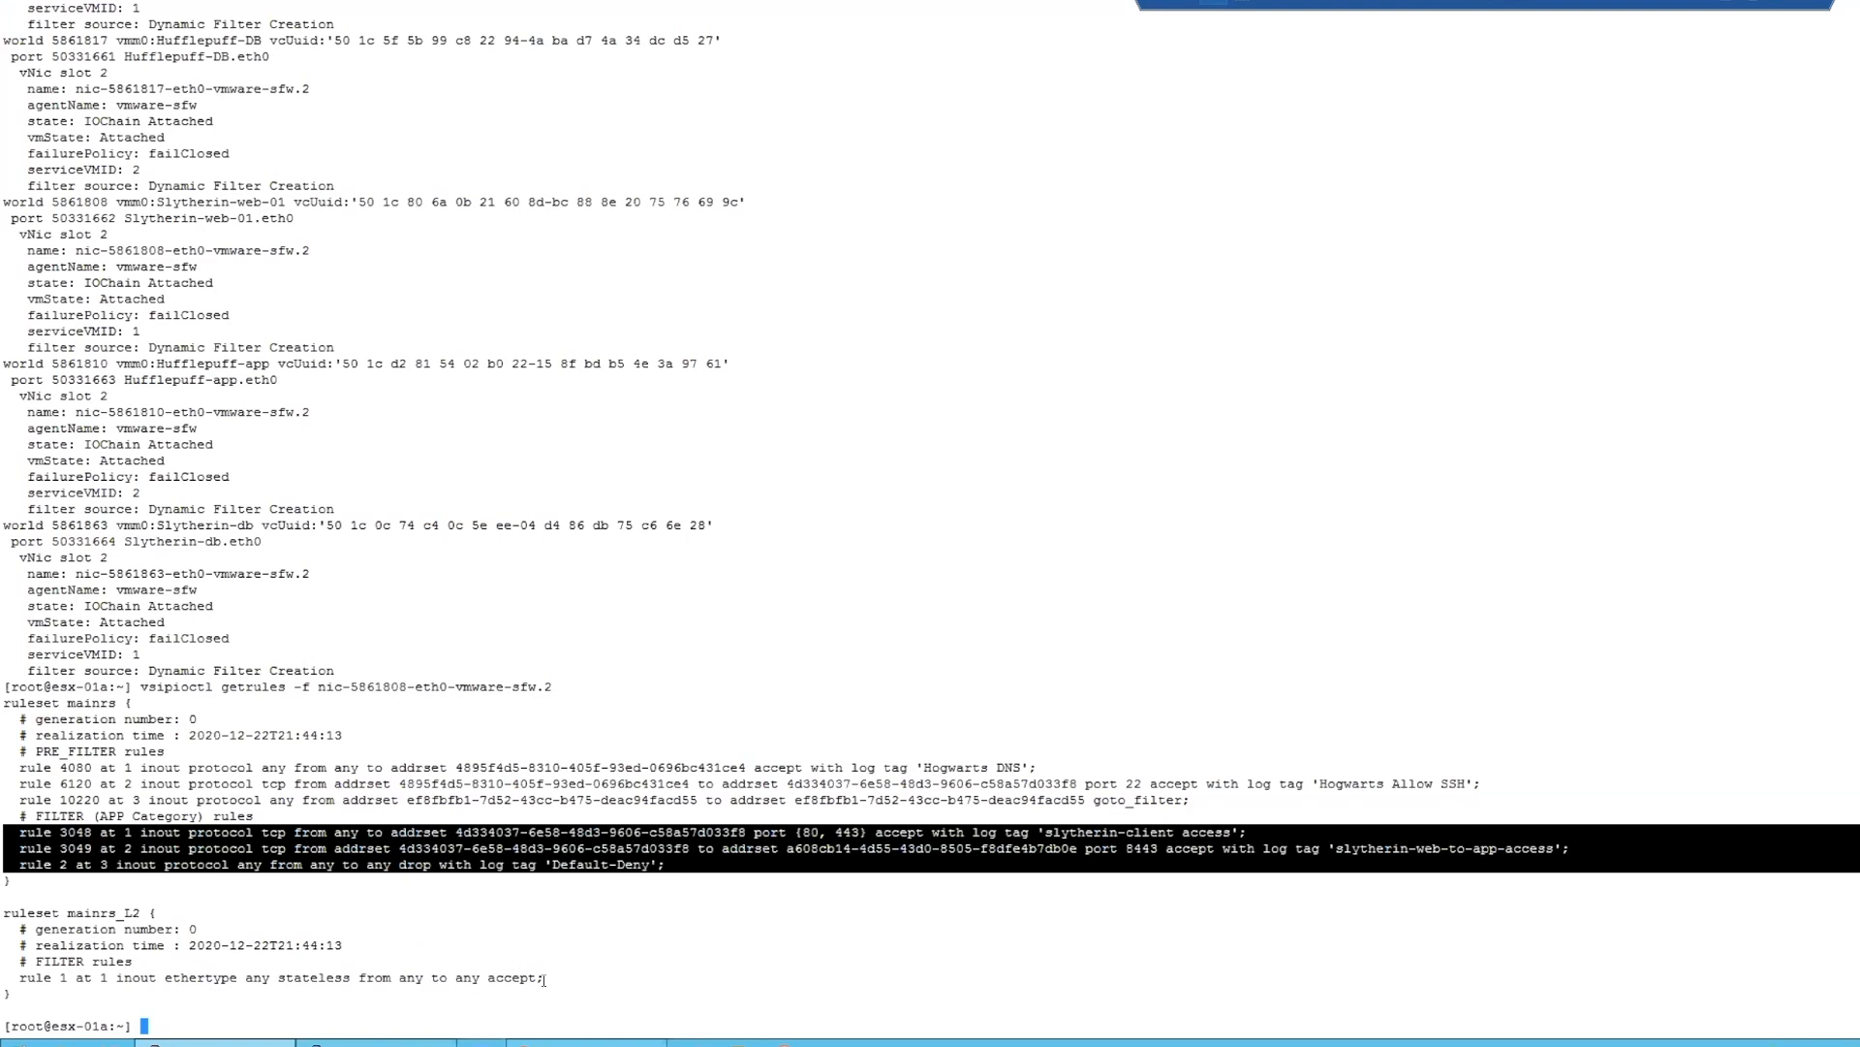
{"action": "left_click_drag", "start_coordinate": [507, 977], "coordinate": [97, 911]}
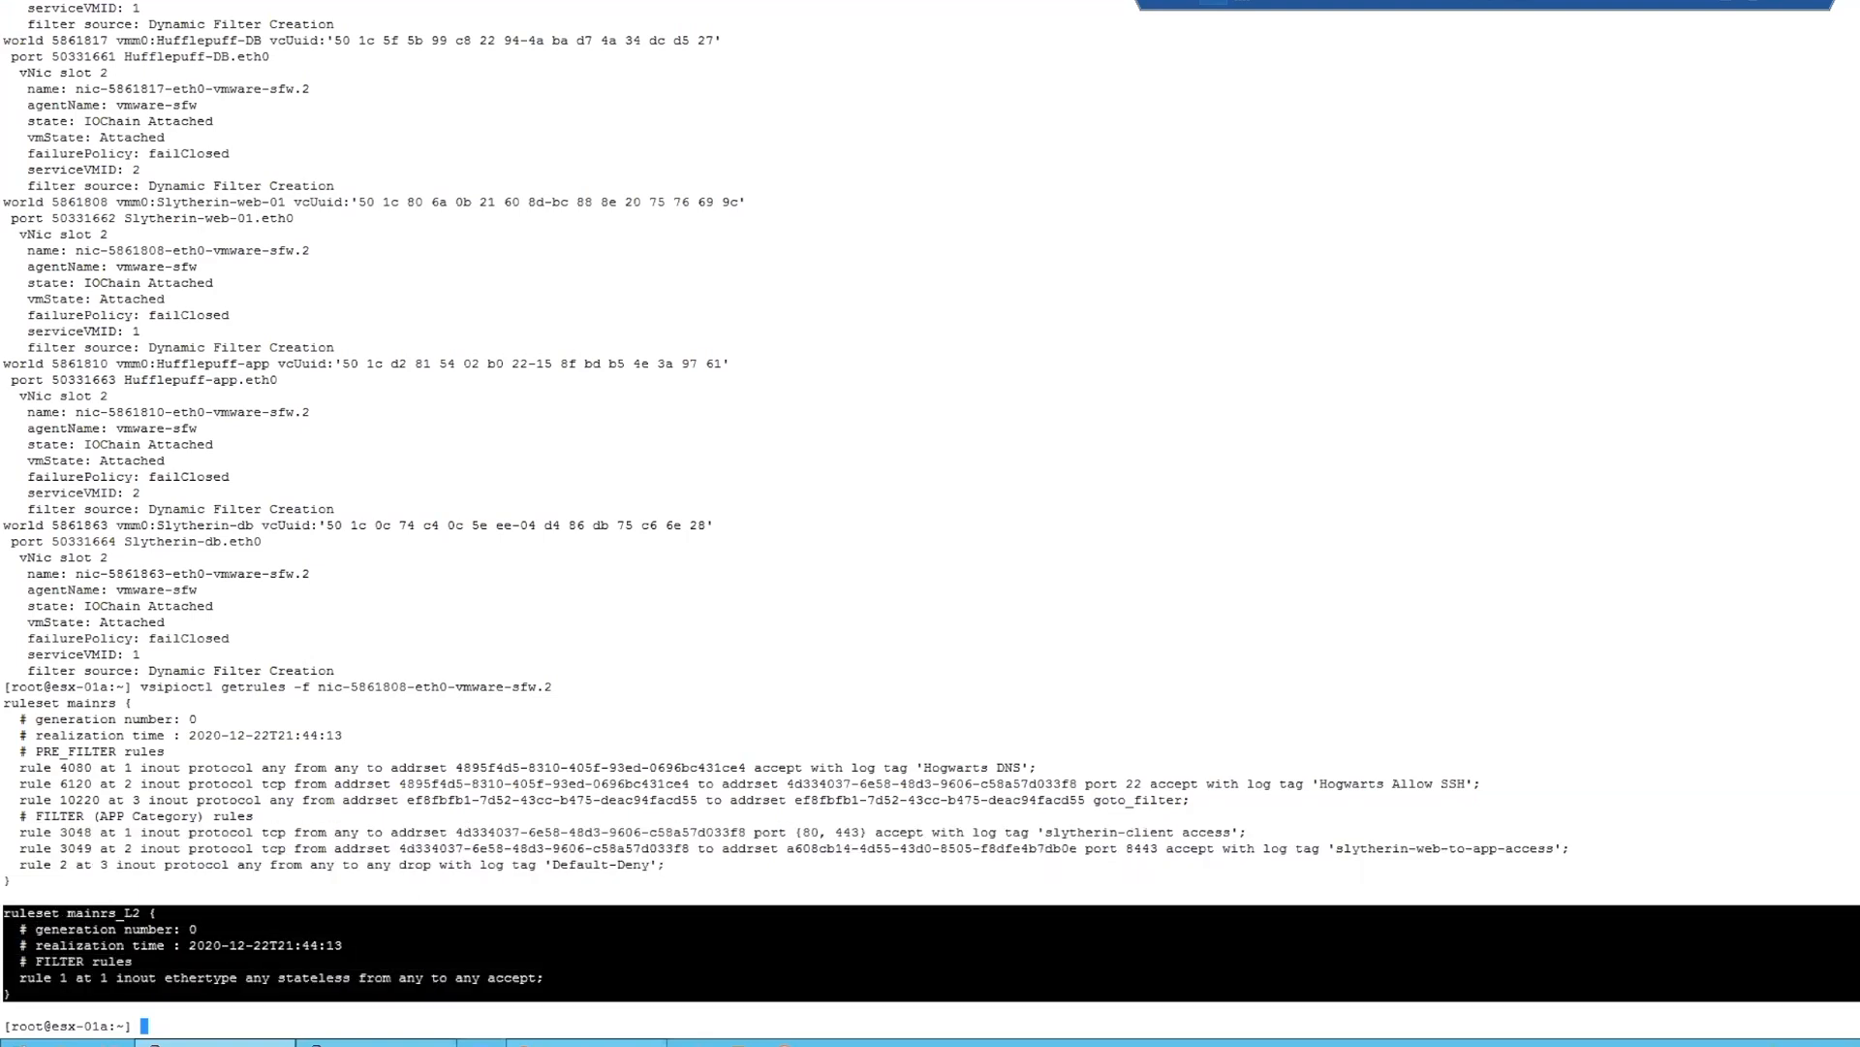
{"action": "left_click", "coordinate": [389, 972]}
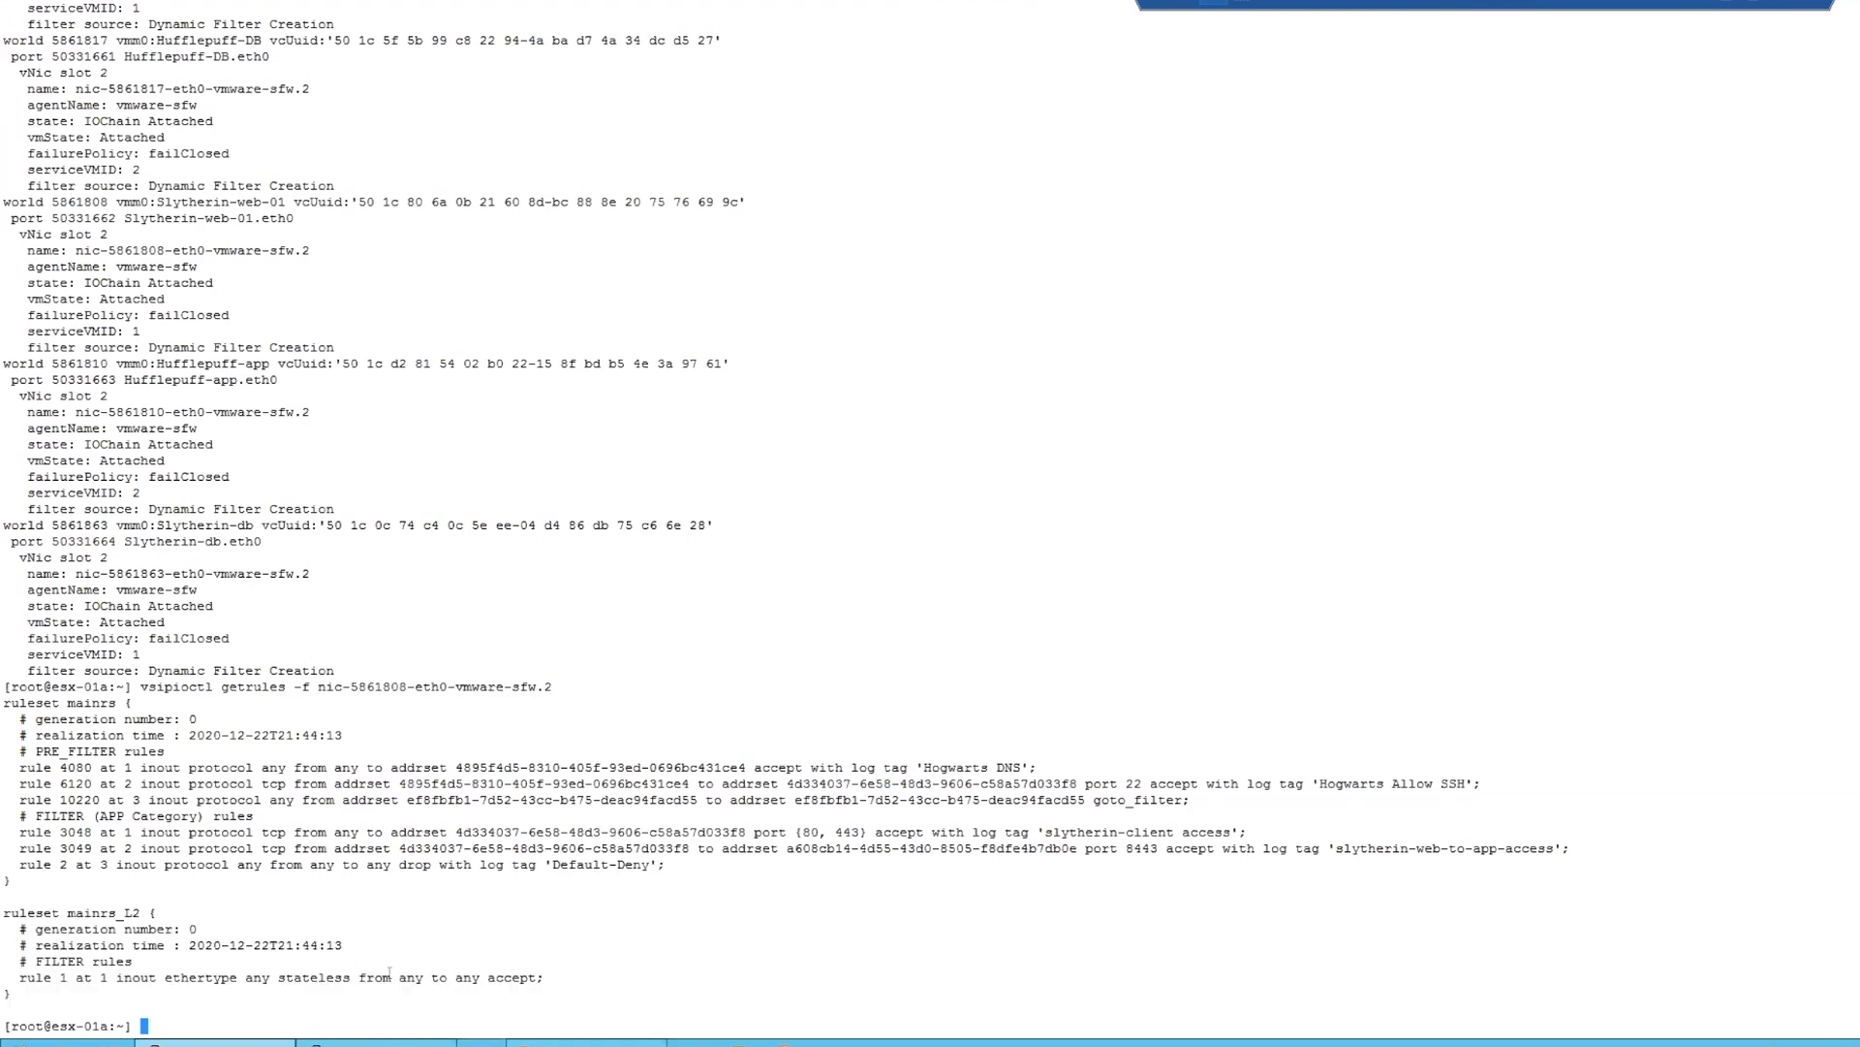